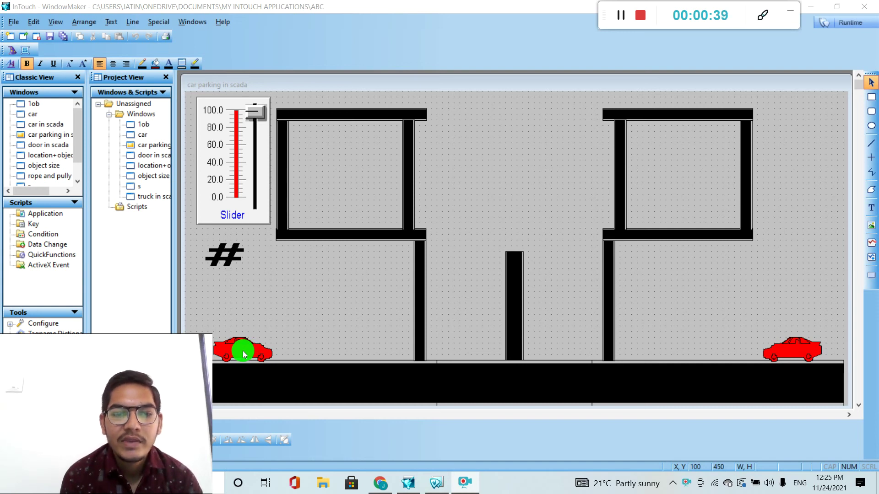
Duplicate the car at the road's left end and place the copy just before the left pillar, at X 290, Y 430.
left_click(242, 351)
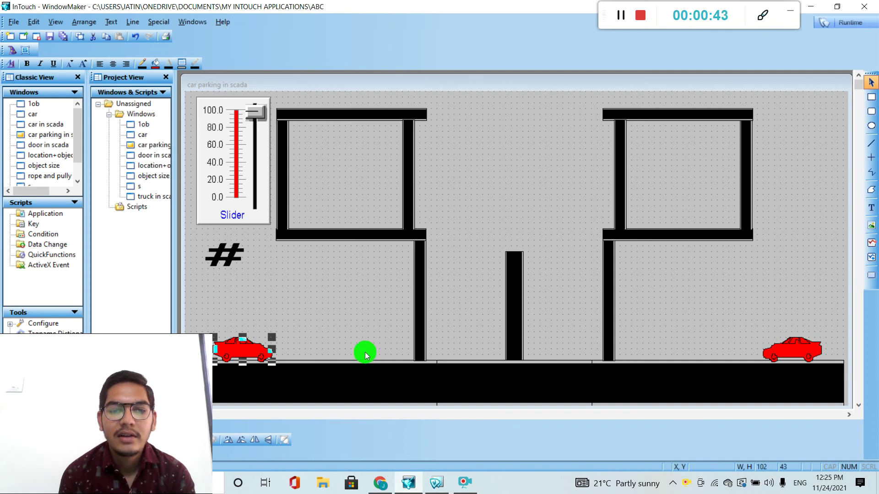
key("ctrl+d")
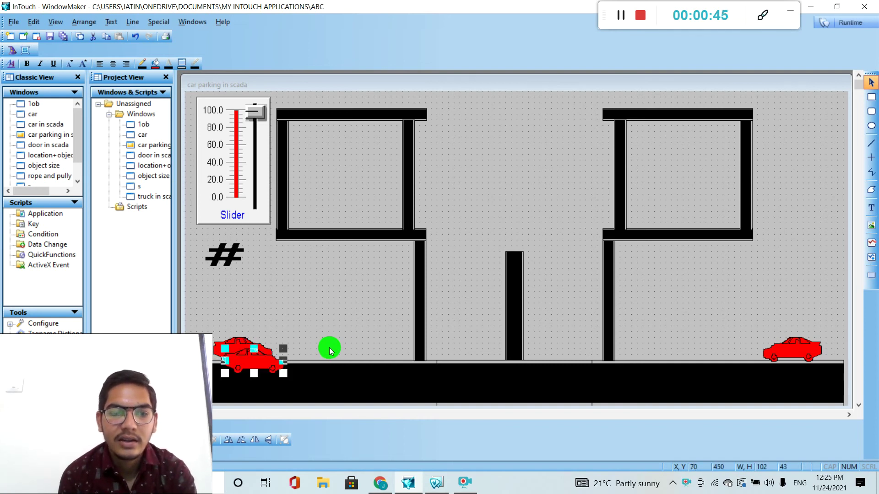
key("Up")
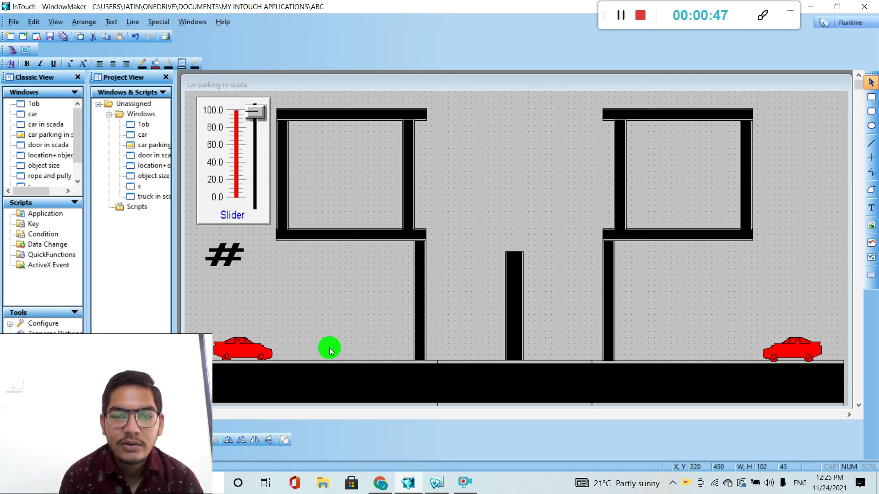
key("Right")
key("Right")
key("Right")
key("Right")
key("Right")
key("Right")
key("Right")
key("Right")
key("Right")
key("Right")
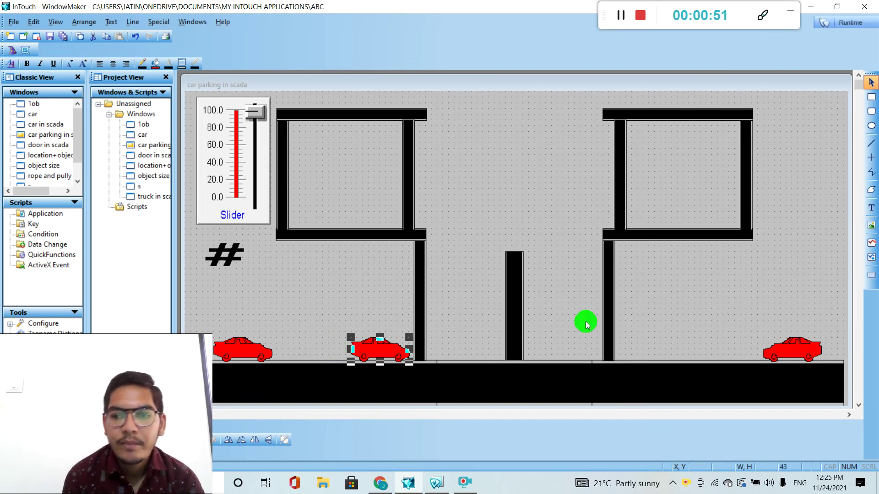
Duplicate the car at the road's right end and place the copy beside the right pillar, at X 770, Y 430.
left_click(809, 345)
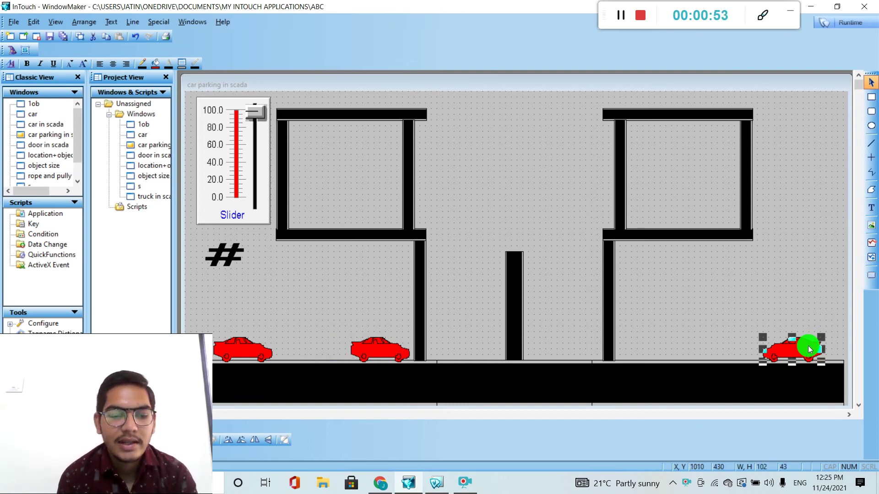
key("Right")
key("Right")
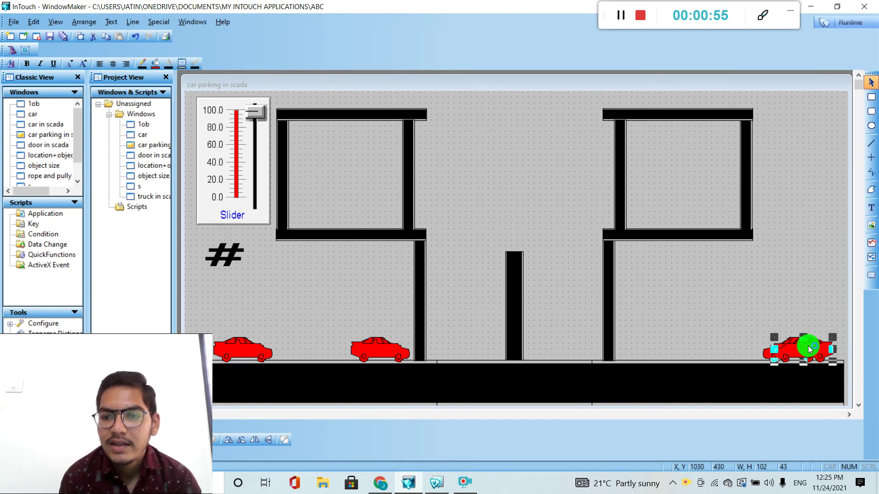
key("Left")
key("Left")
key("Left")
key("Left")
key("Left")
key("Left")
key("Left")
key("Left")
key("Left")
key("Left")
key("Left")
key("Left")
key("Left")
key("Left")
key("Left")
key("Left")
key("Left")
key("Left")
key("Left")
key("Left")
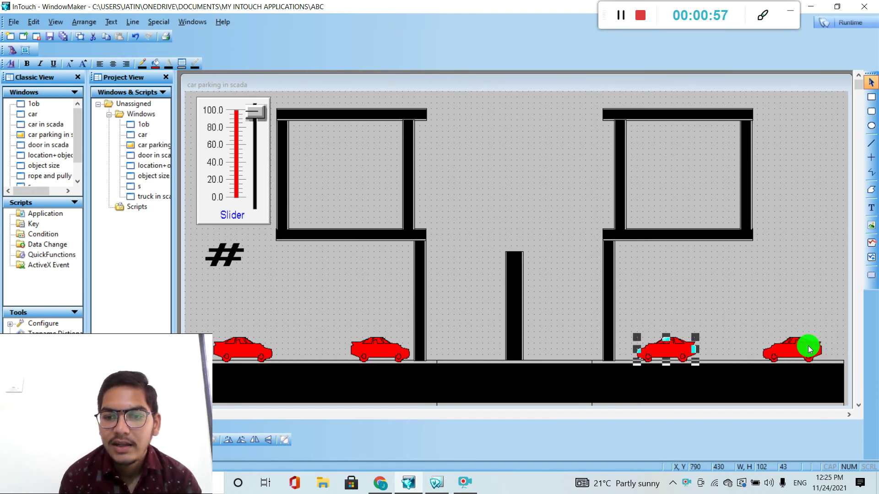
key("Left")
key("Left")
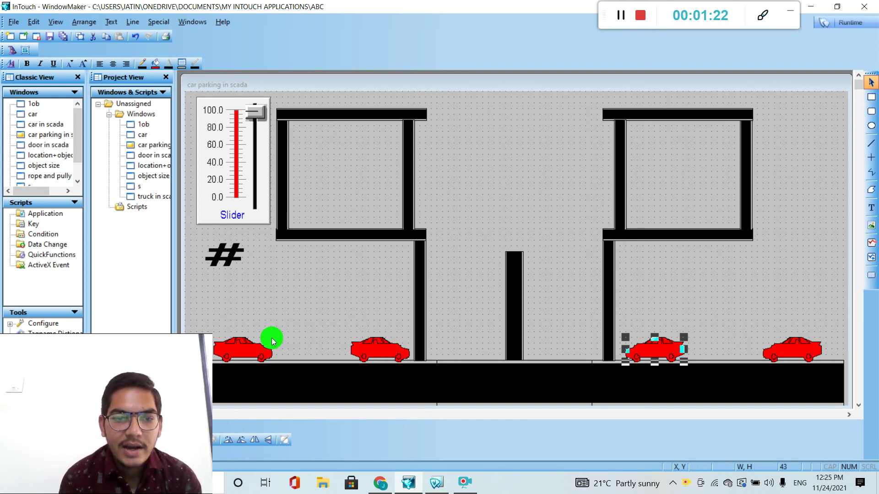
Compare the X positions of the two left cars and set the far-left car's SL horizontal location link to move 240 to the right.
left_click(243, 352)
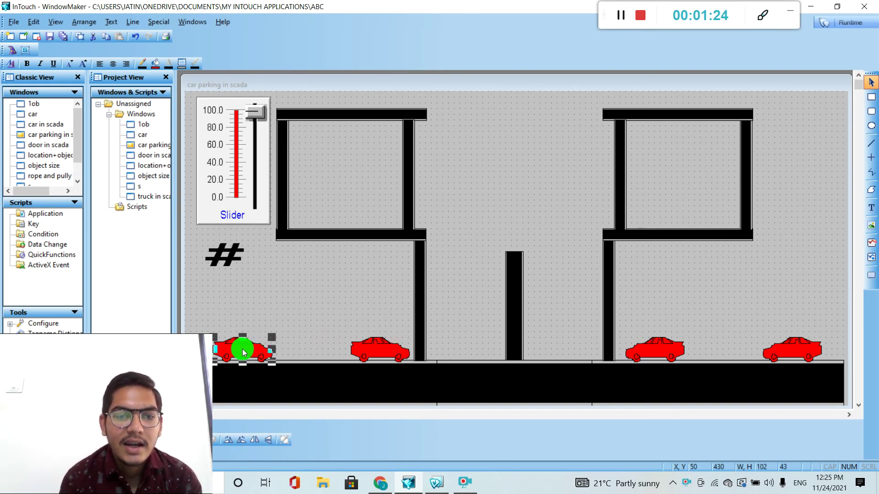
left_click(392, 358)
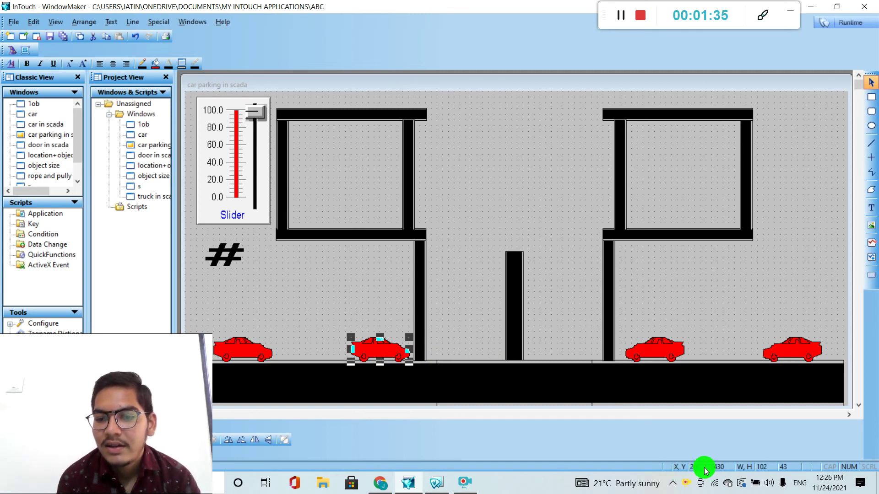
left_click(246, 353)
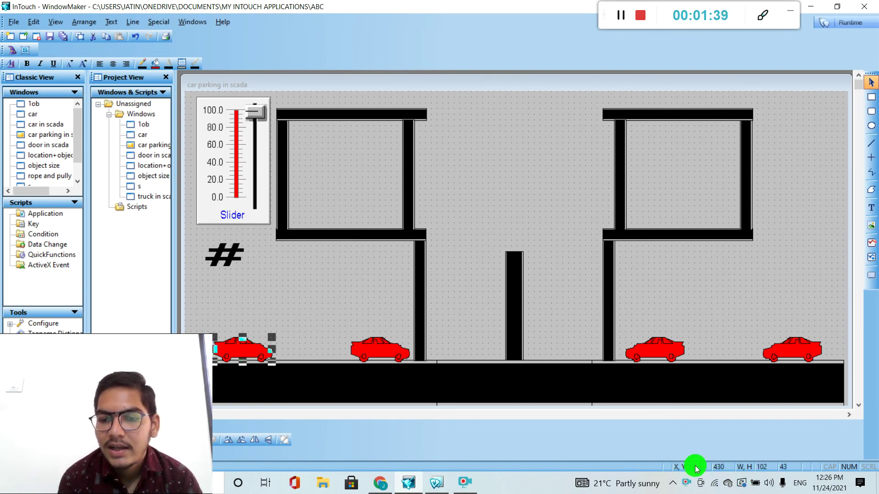
left_click(383, 350)
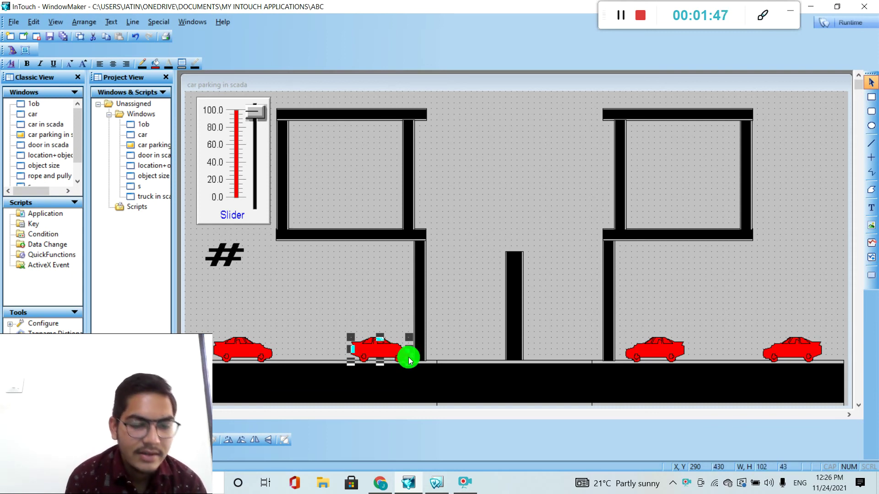
left_click(236, 351)
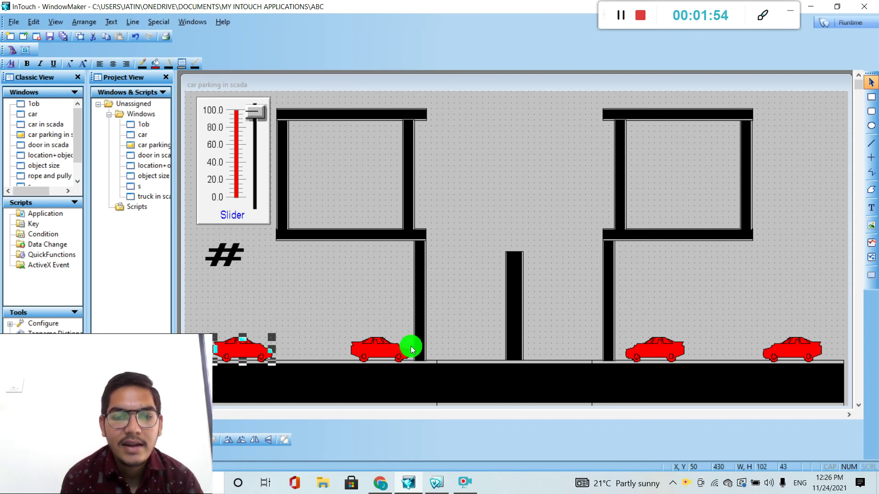
double_click(247, 350)
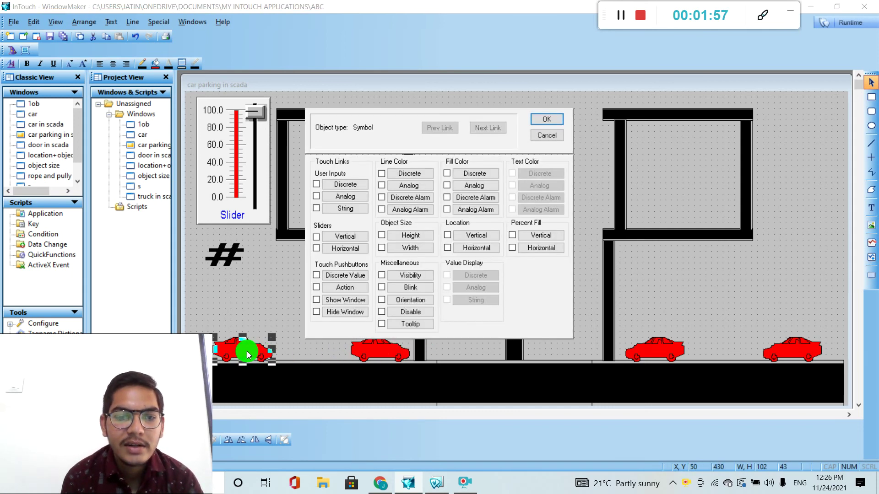
left_click(469, 251)
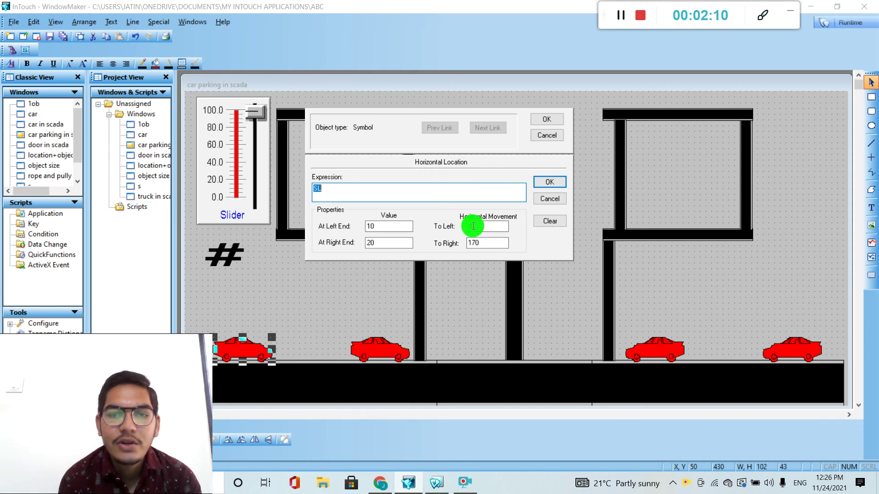
left_click(486, 242)
key("BackSpace")
key("BackSpace")
key("BackSpace")
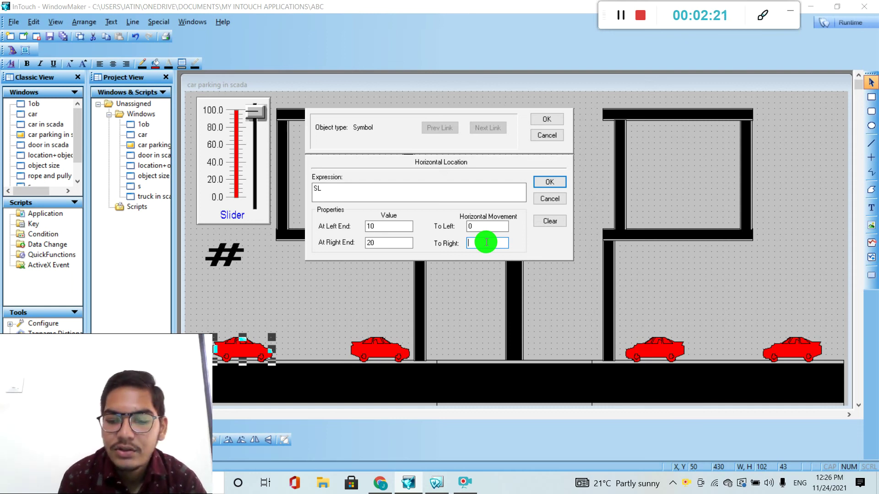
type("240")
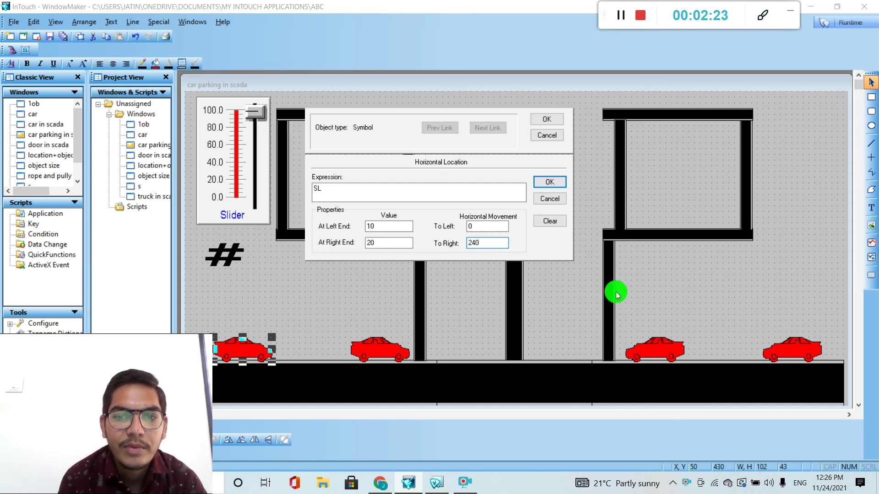
Set the far-left car's link values to 0 at the left end and 10 at the right end, and apply the link.
left_click(382, 228)
key("BackSpace")
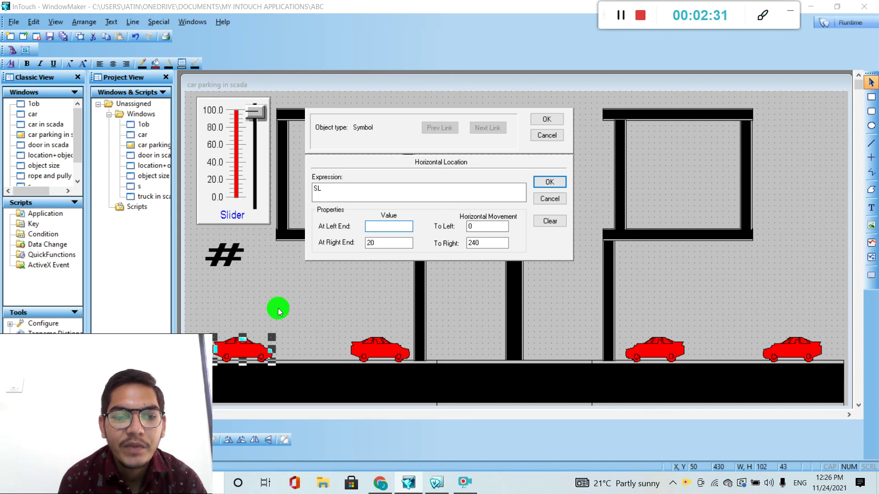
left_click(380, 228)
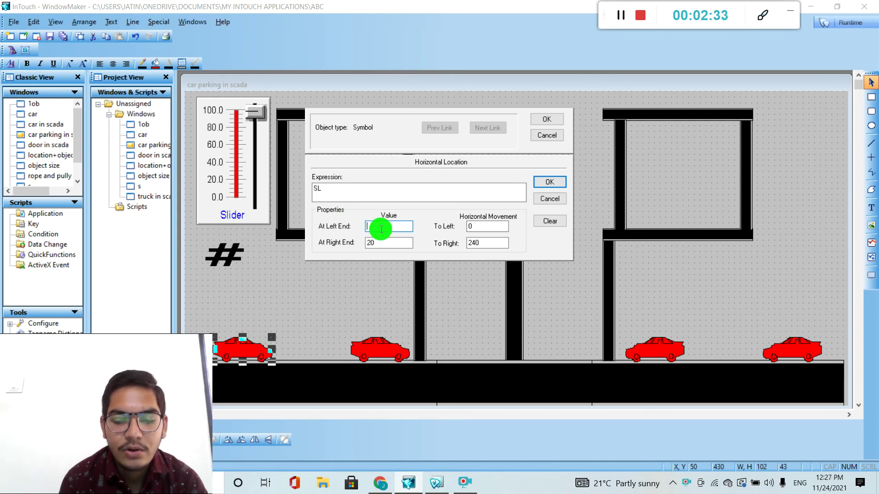
type("0")
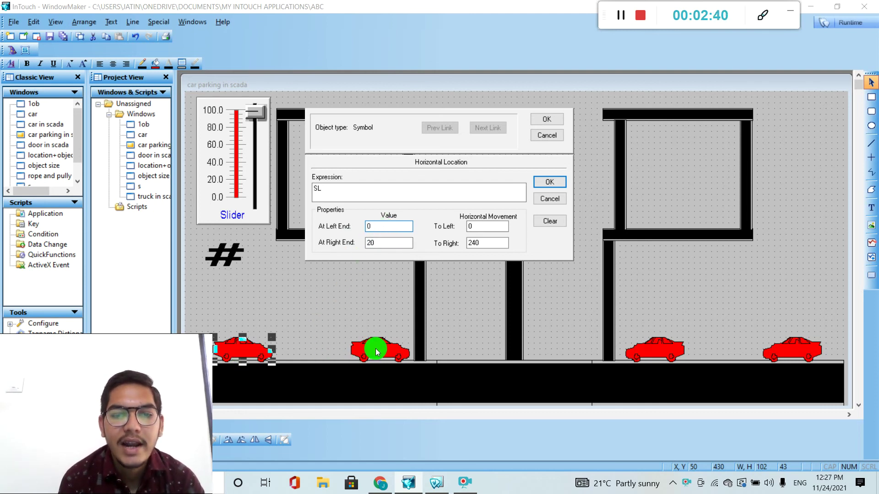
left_click(383, 242)
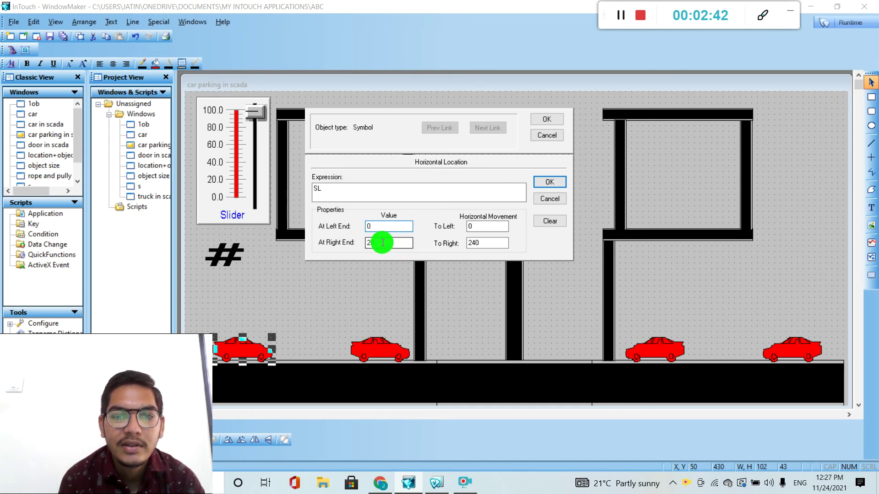
key("BackSpace")
key("BackSpace")
type("10")
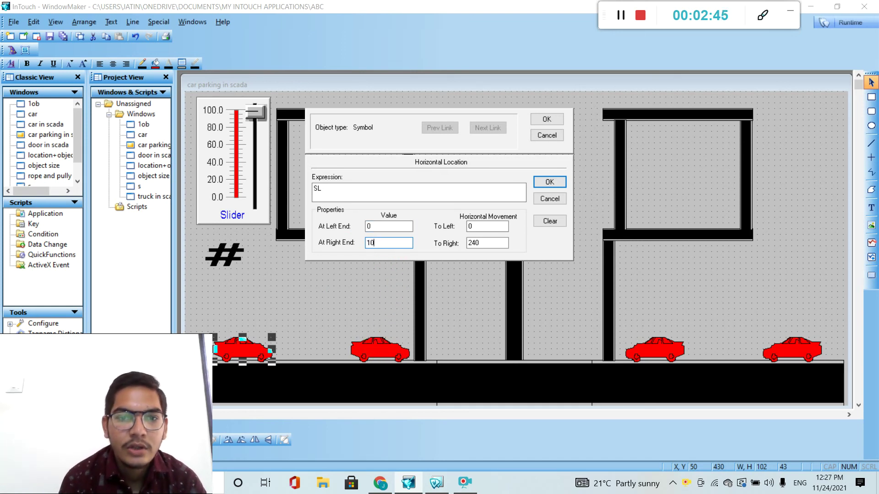
left_click(363, 232)
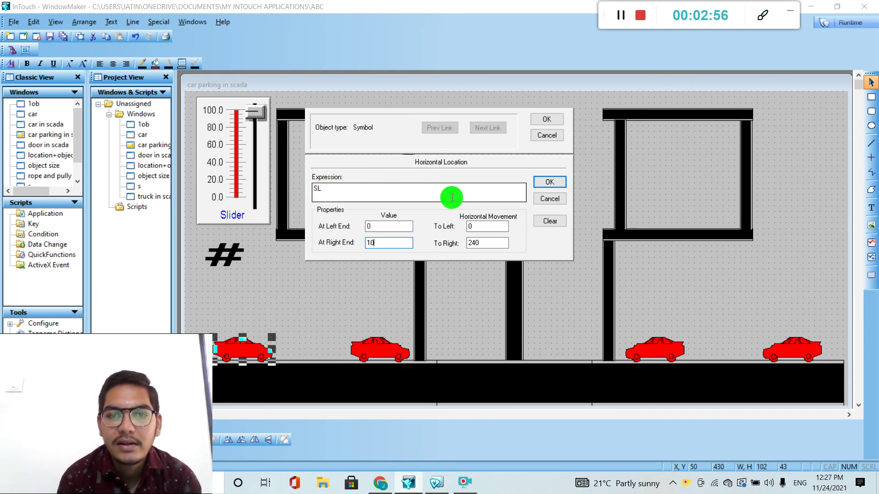
left_click(560, 185)
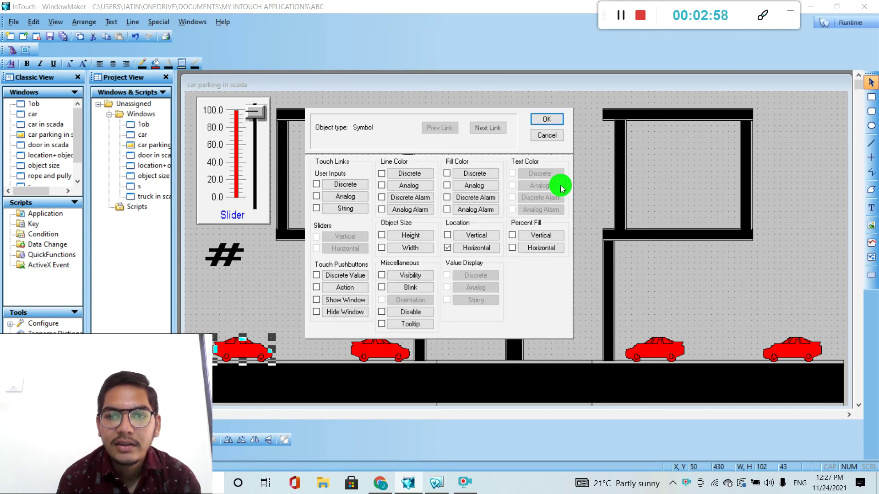
left_click(538, 117)
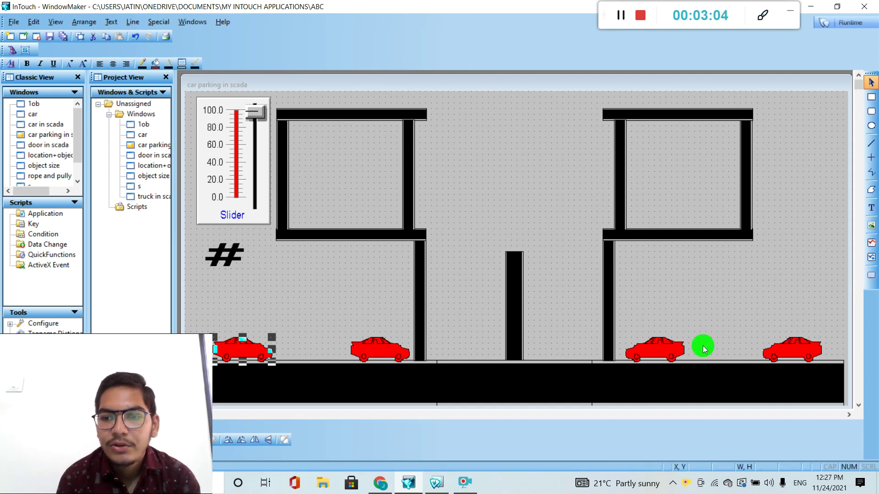
Compare the X positions of the two right cars and set the far-right car's SL horizontal location link to move 240 to the left.
left_click(663, 349)
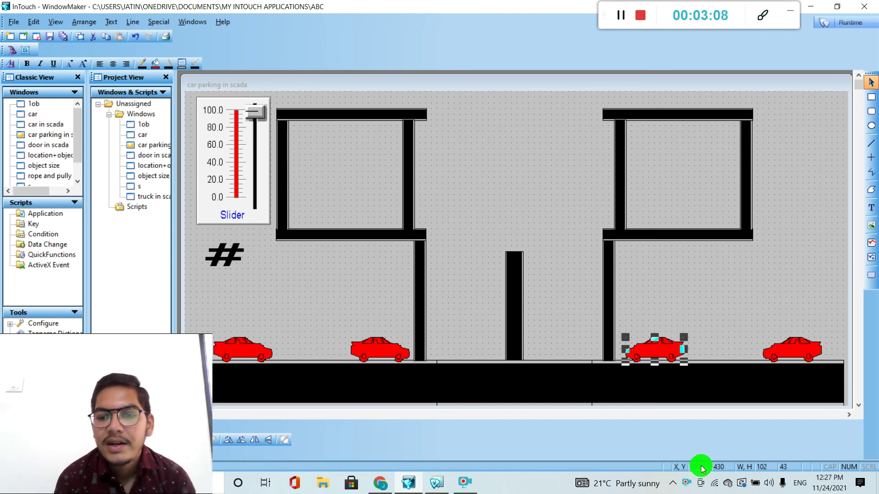
left_click(795, 357)
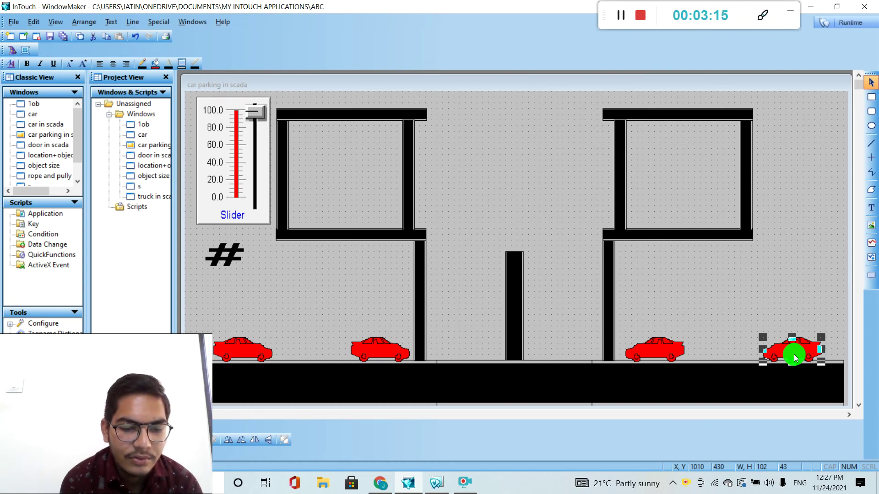
left_click_drag(794, 354, 652, 350)
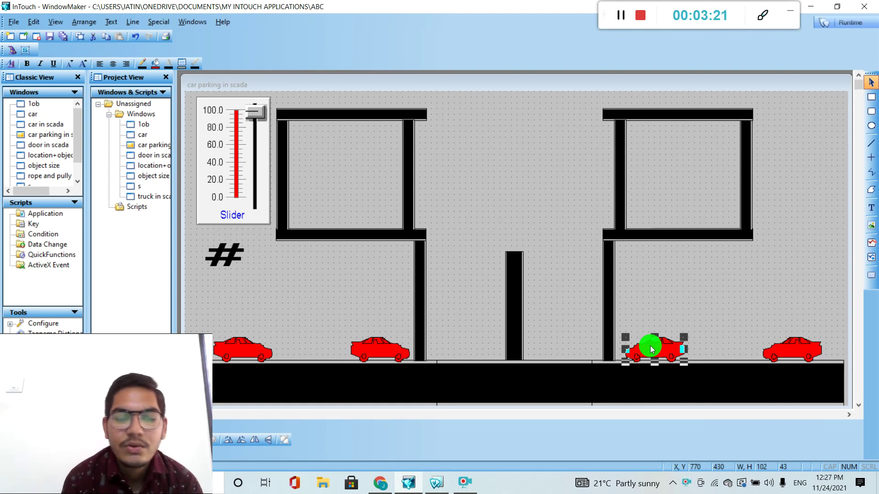
double_click(805, 352)
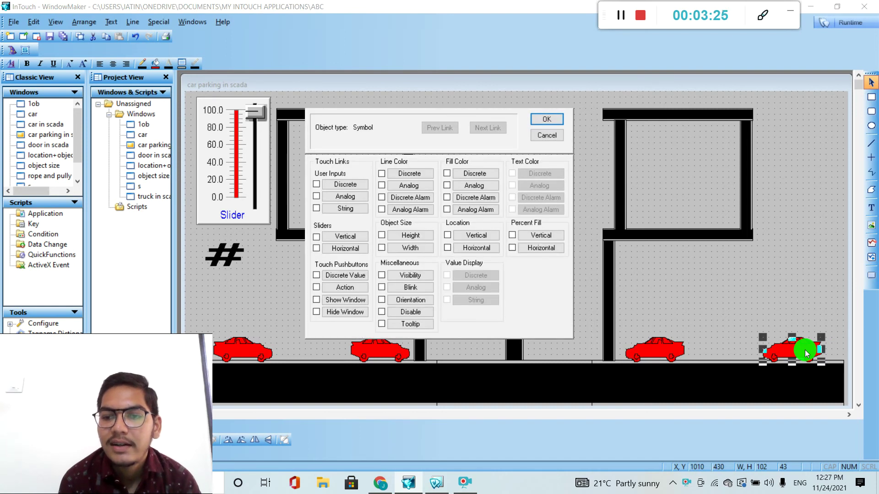
left_click(458, 249)
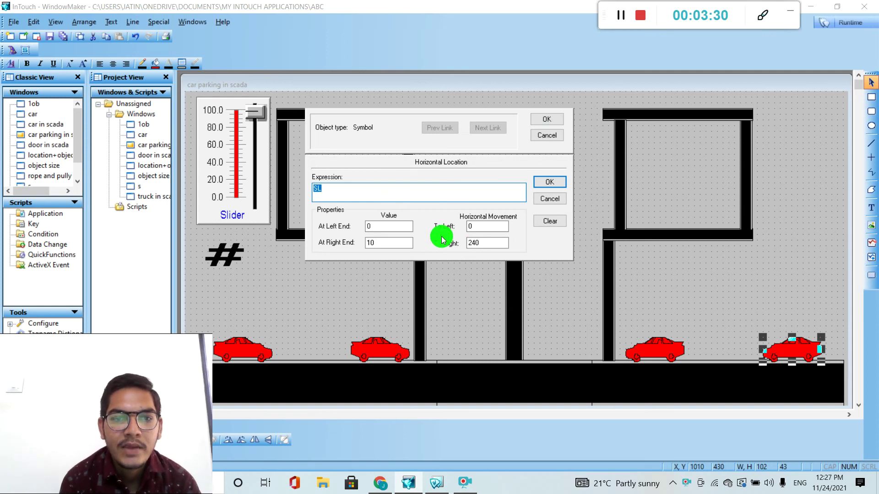
key("BackSpace")
key("ctrl+z")
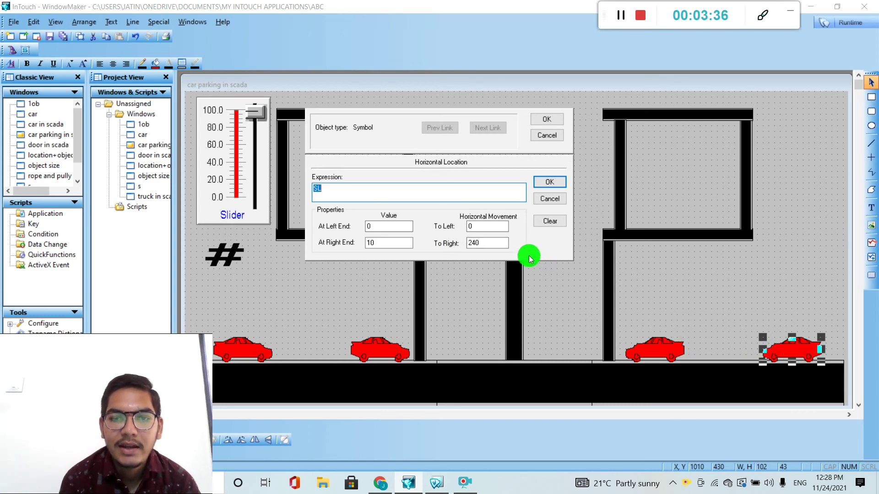
left_click(484, 227)
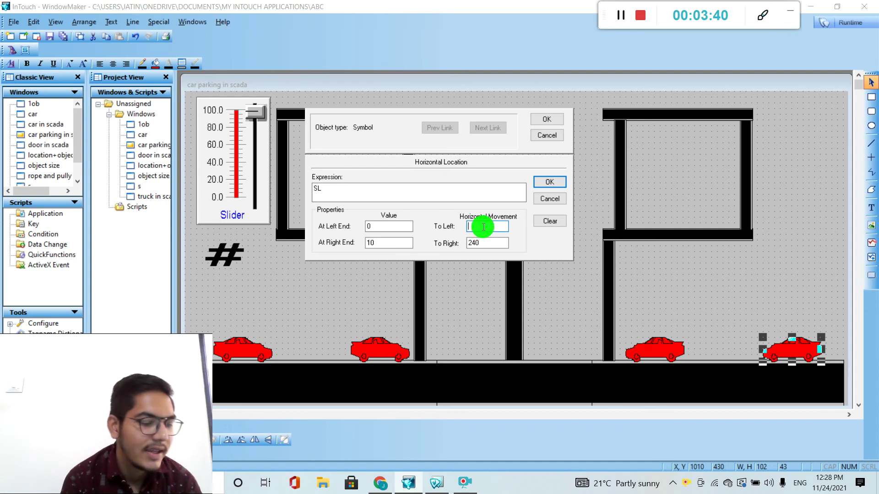
type("240")
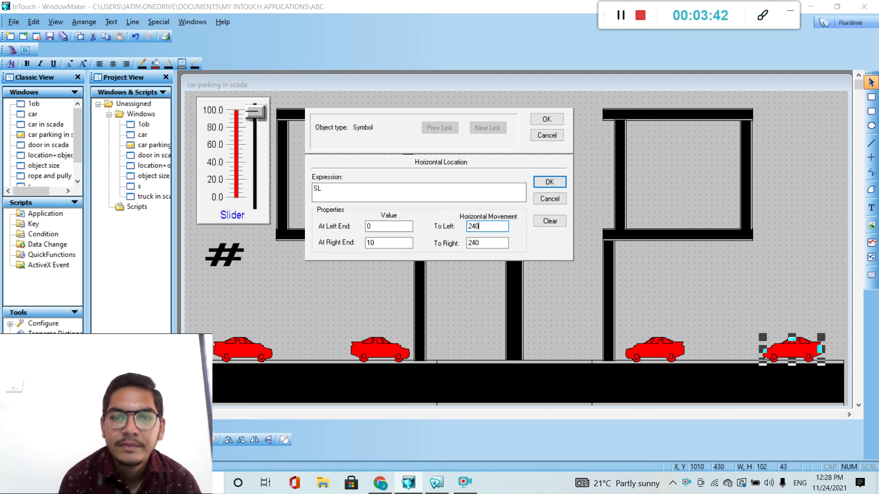
Set the far-right car's rightward movement to 0 and its link values to 10 at the left end and 0 at the right end, and apply the link.
left_click(491, 242)
type("24")
key("BackSpace")
key("BackSpace")
type("0")
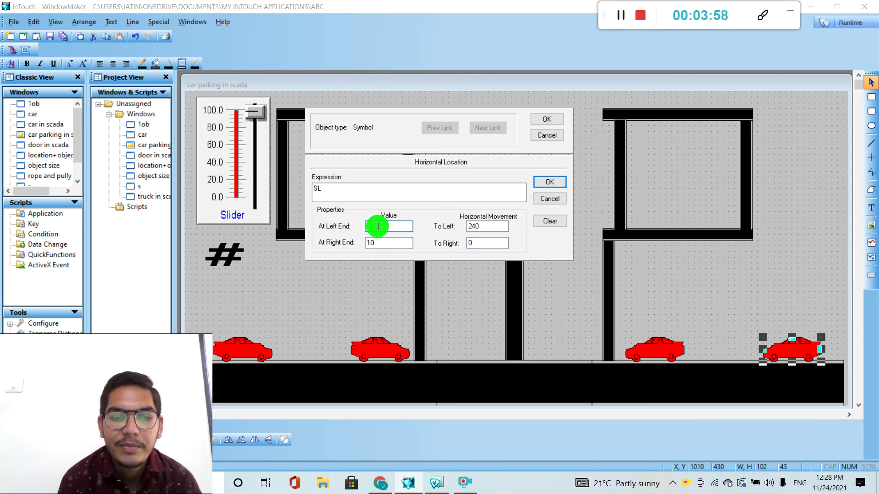
type("1")
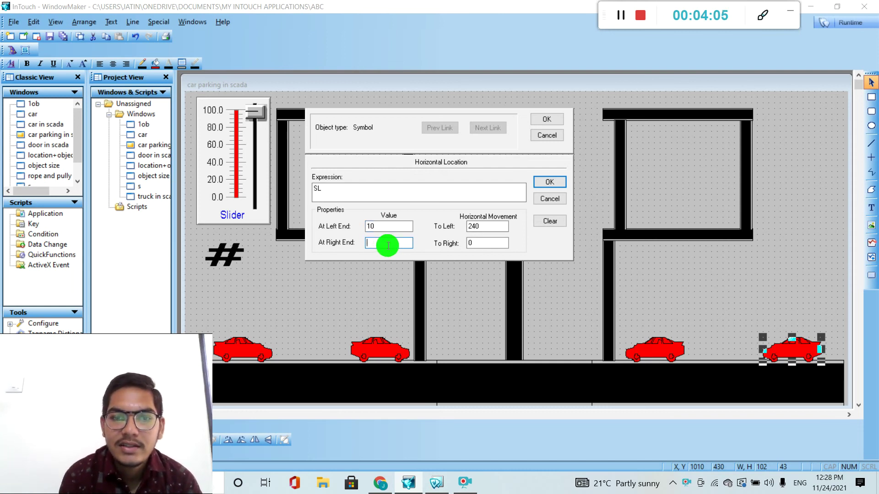
type("0")
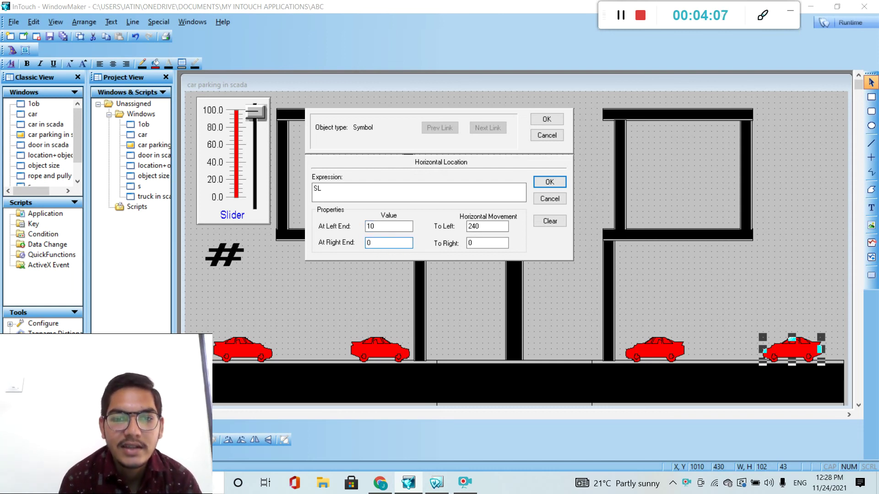
left_click(553, 180)
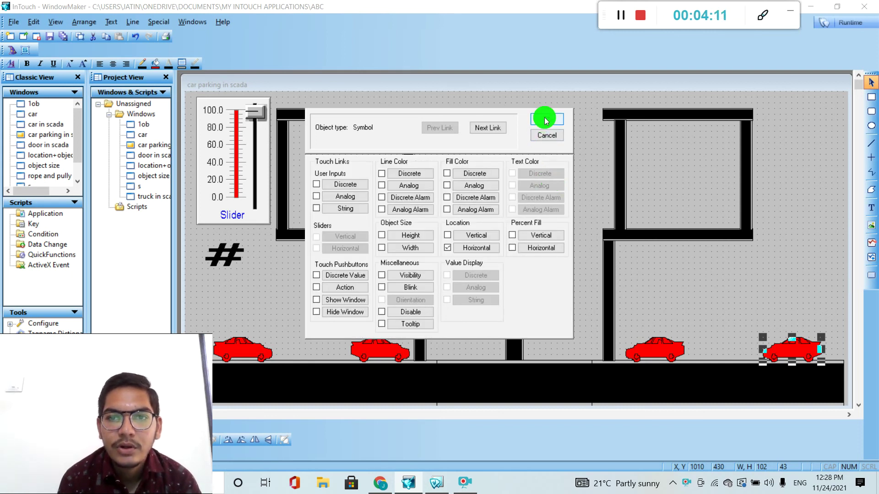
left_click(545, 118)
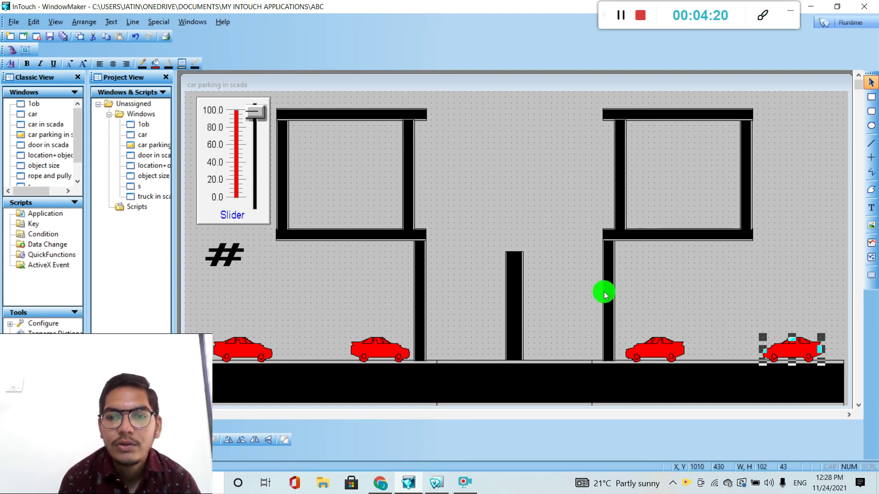
Link the left pillar's height to SL, with value 0 at maximum height, 10 at minimum height and a top anchor, and apply it.
double_click(424, 286)
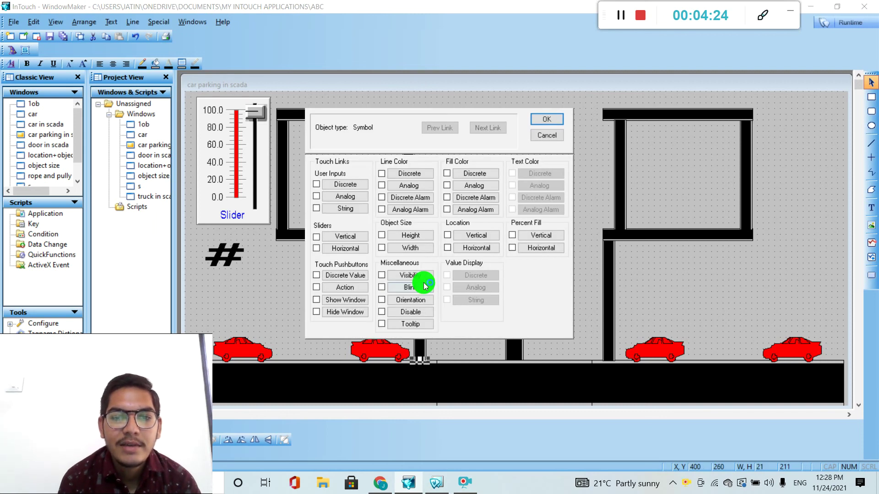
left_click(398, 235)
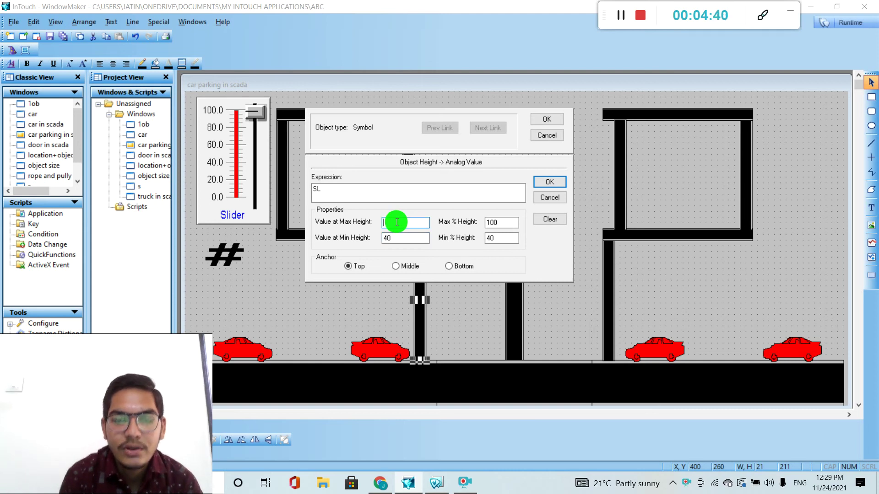
type("0")
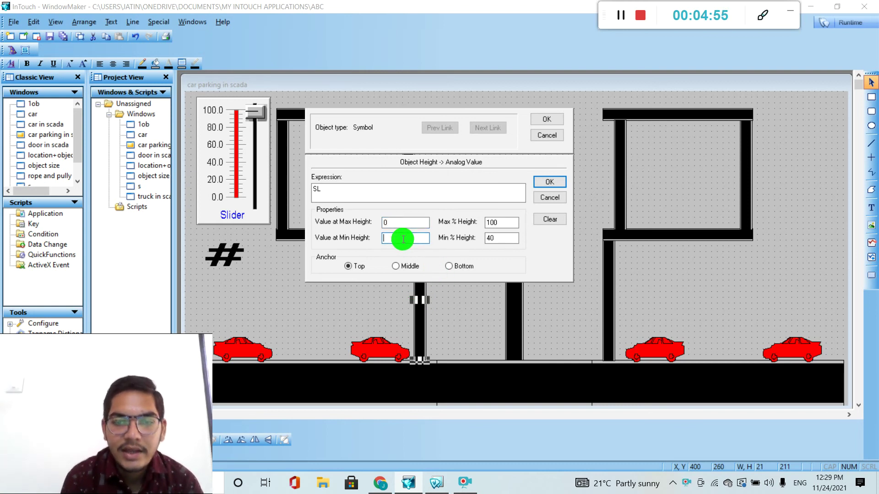
type("10")
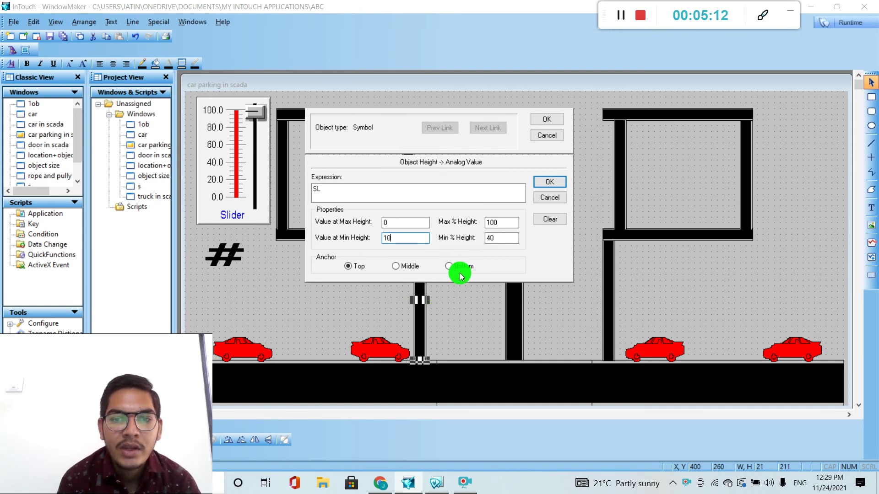
left_click(348, 266)
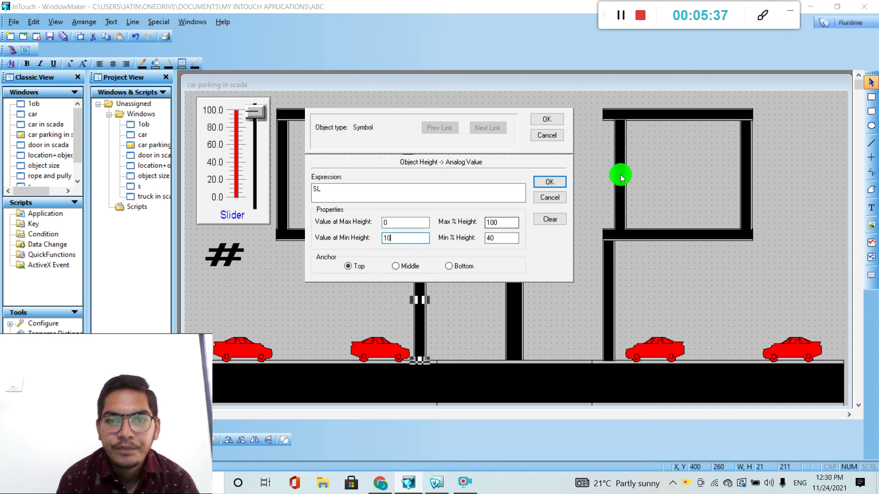
left_click(551, 182)
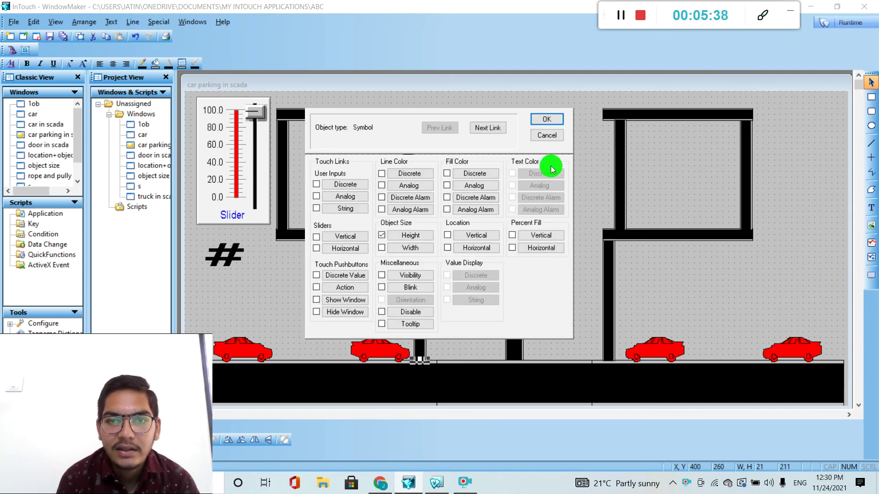
left_click(545, 118)
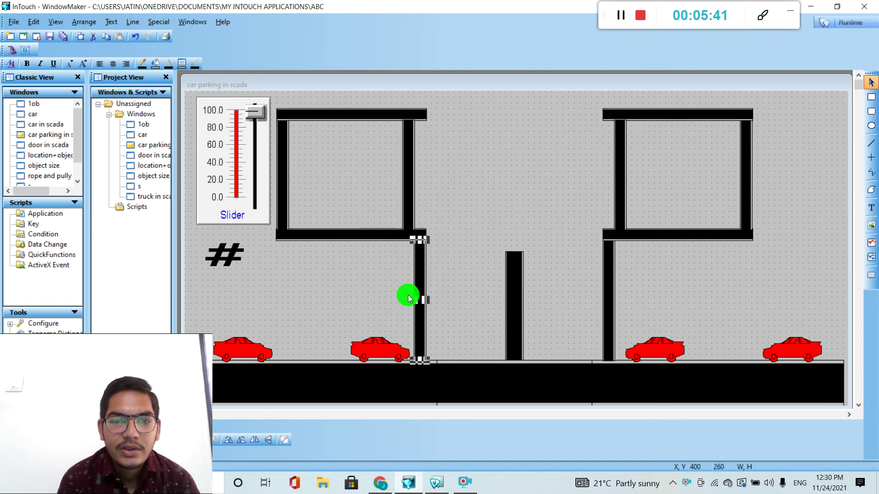
Apply the same SL height link to the right pillar: value 0 at 100% height, value 10 at 40% height, anchored at the top.
double_click(605, 298)
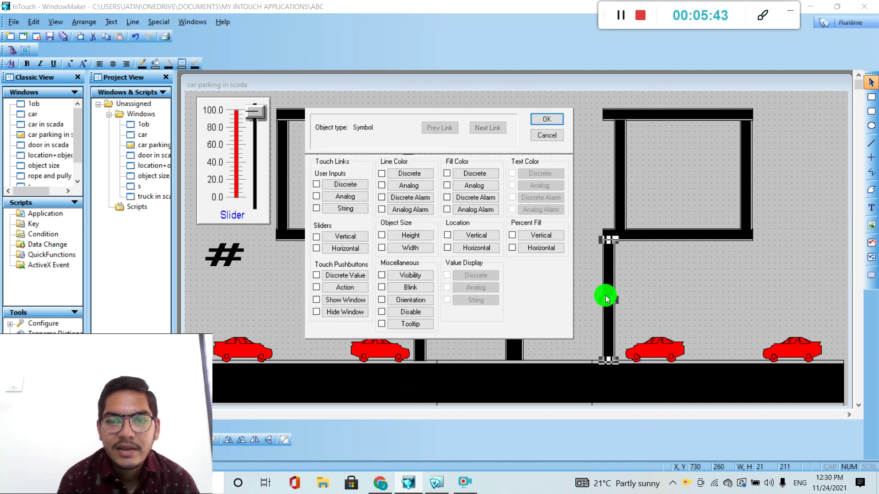
left_click(406, 235)
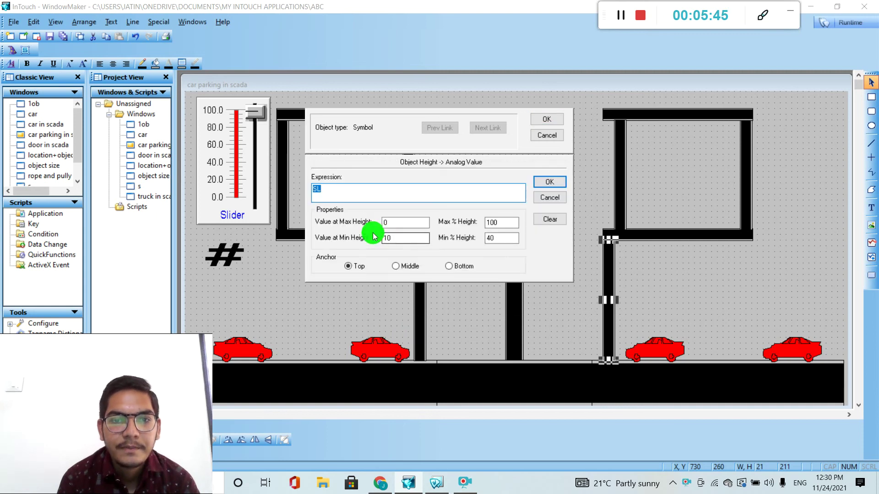
left_click(389, 226)
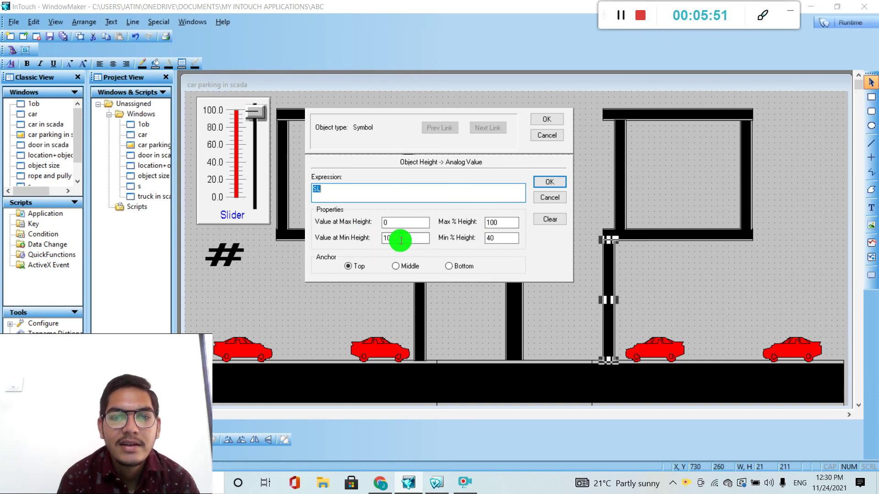
double_click(498, 239)
left_click(499, 237)
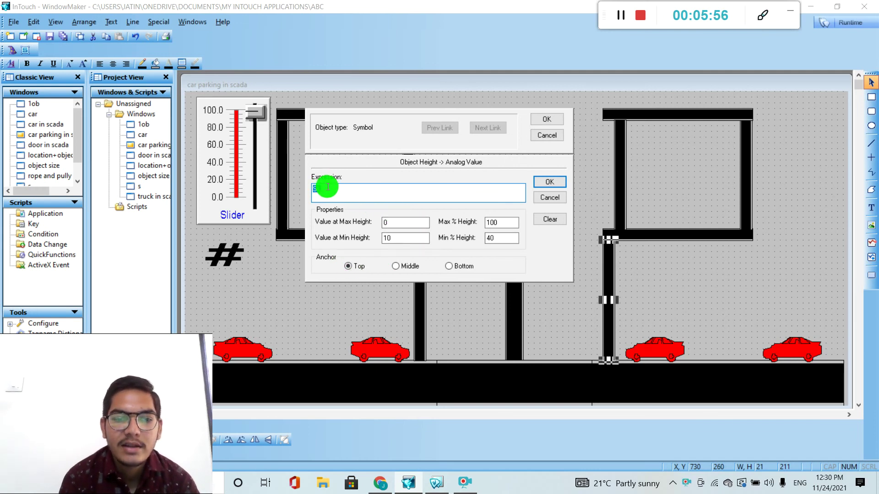
left_click(549, 182)
key("Return")
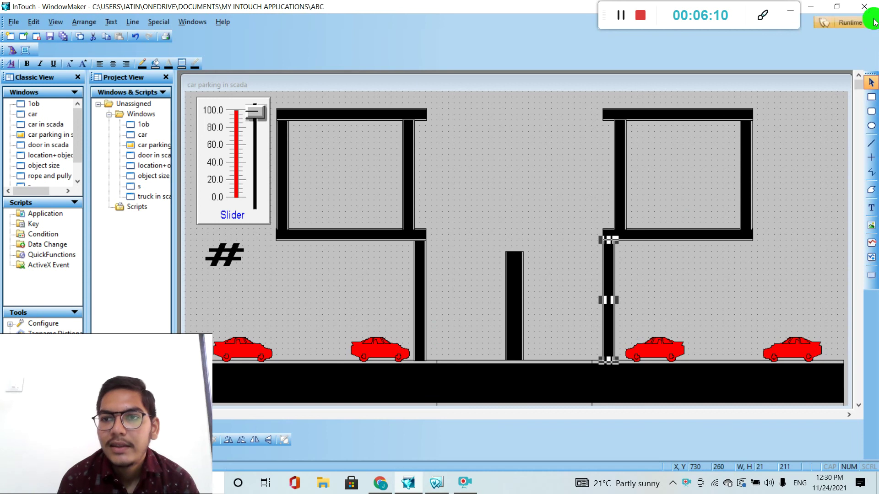
Run the car parking window, try the slider at its low end, and return to development mode.
left_click(852, 23)
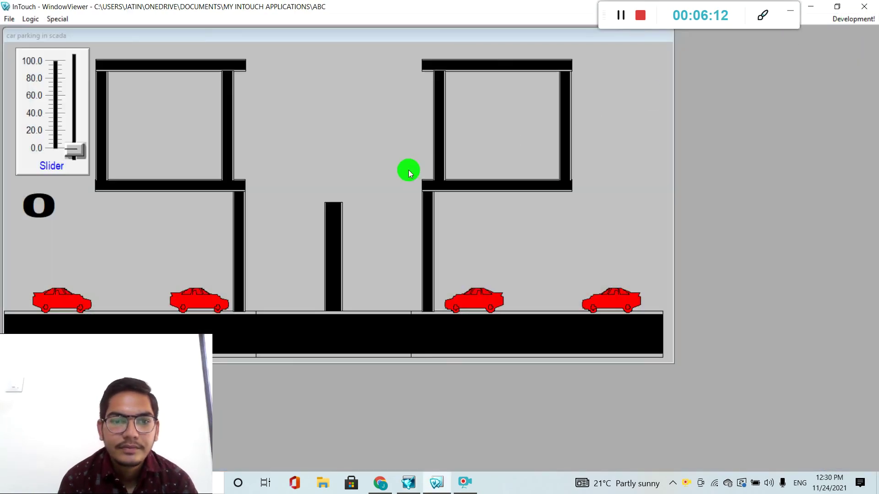
left_click(78, 154)
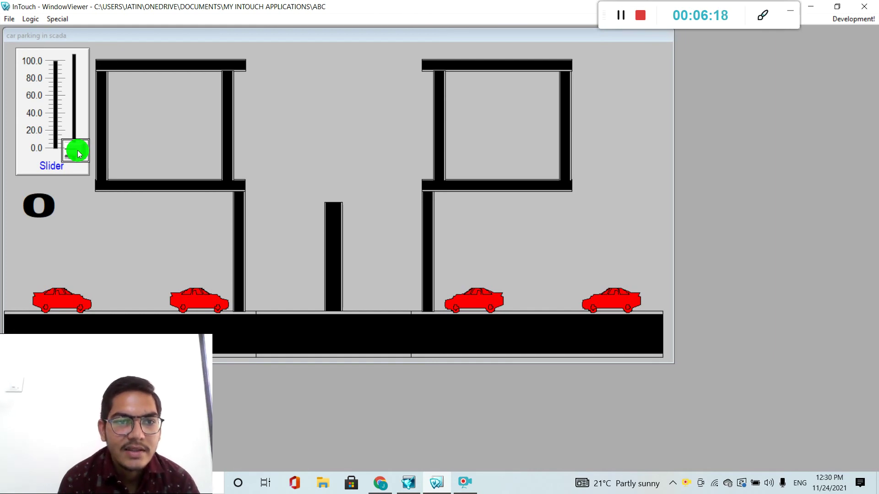
left_click_drag(79, 154, 78, 142)
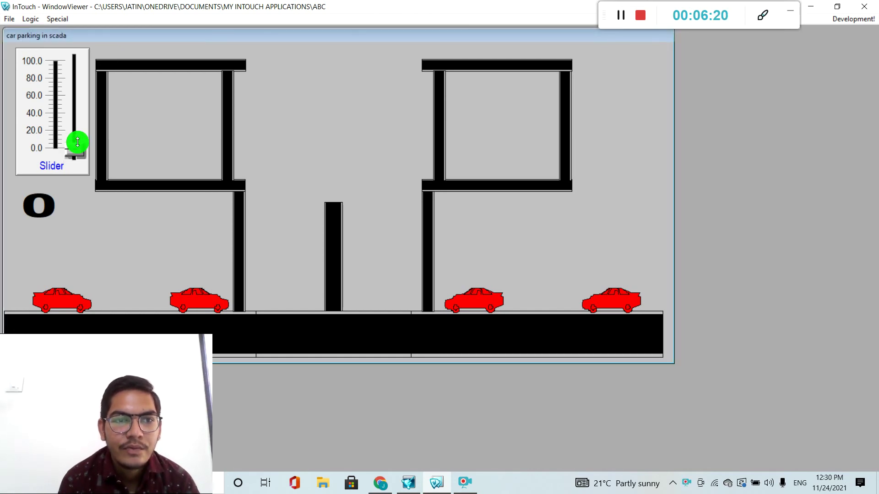
mouse_move(77, 142)
left_mouse_down()
mouse_move(74, 126)
mouse_move(77, 147)
left_mouse_up()
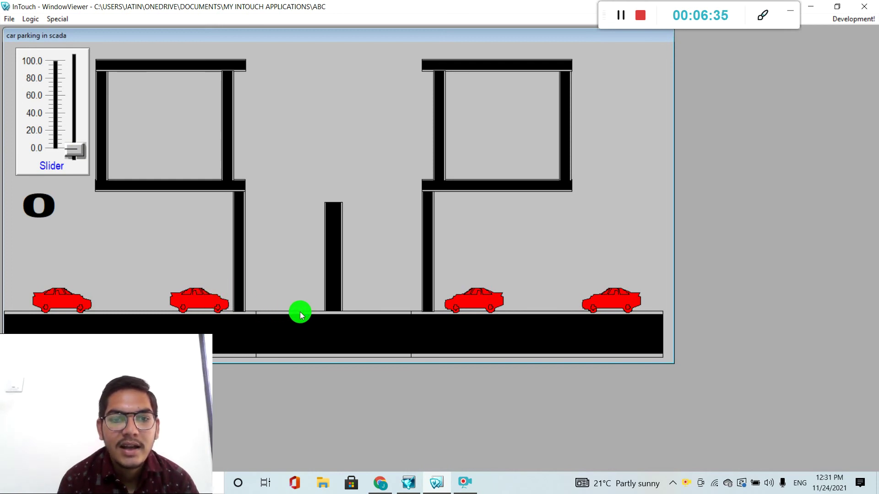
left_click(841, 19)
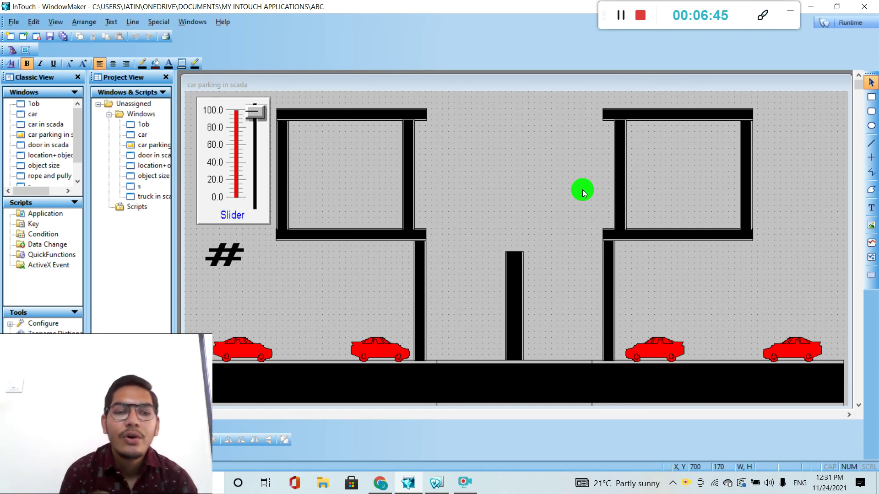
Duplicate the car beside the left pillar and place copies on both sides of the centre pillar, at X 450 and X 600, Y 430.
left_click(380, 353)
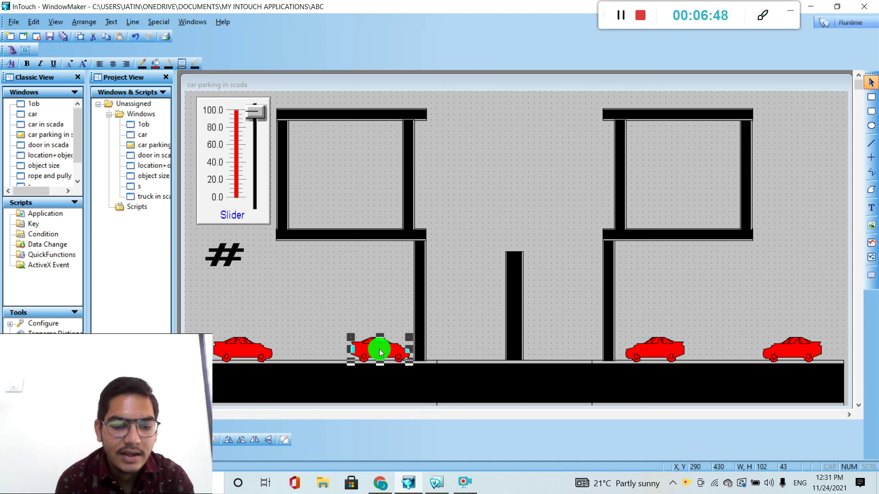
key("ctrl+d")
left_click_drag(394, 368, 474, 347)
left_click(631, 349)
left_click_drag(652, 348, 666, 359)
left_click(618, 349)
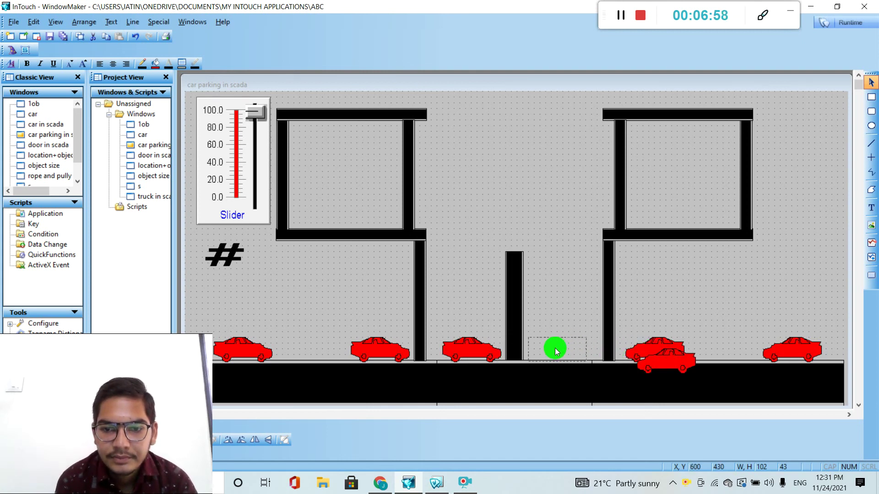
key("ctrl+z")
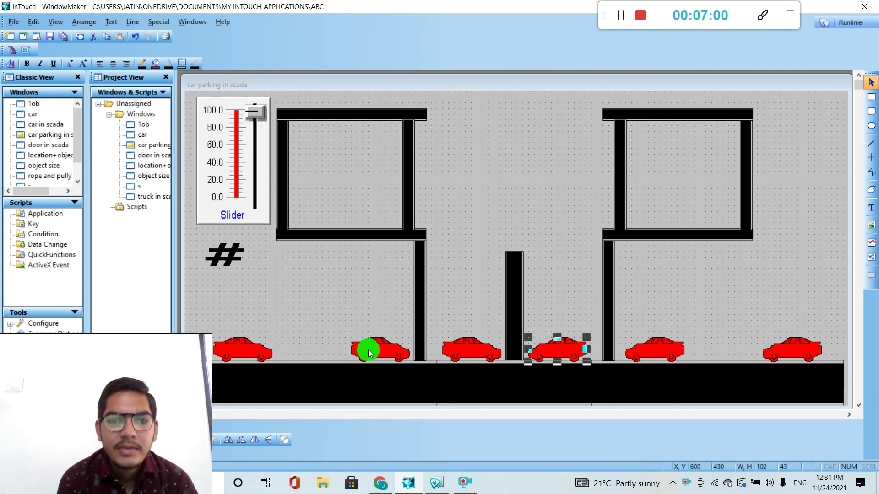
Start a horizontal location link for the car beside the left pillar, with movement 0 to the left and 160 to the right.
left_click(465, 354)
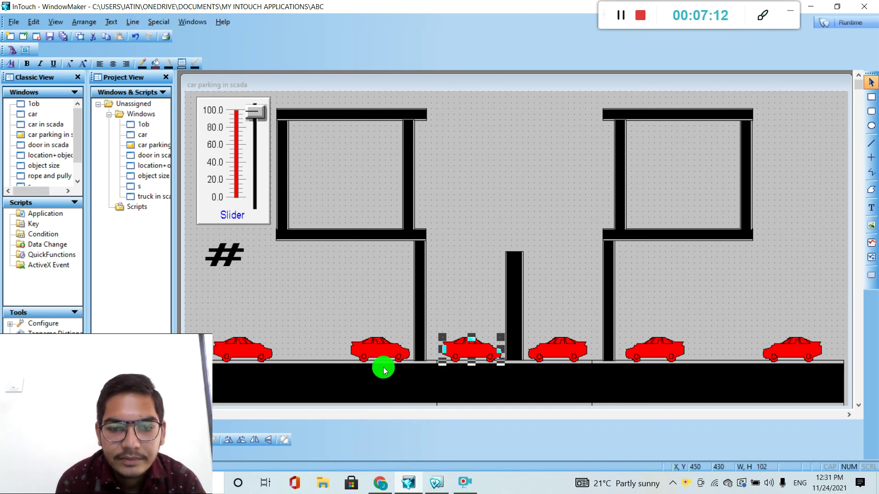
left_click(386, 347)
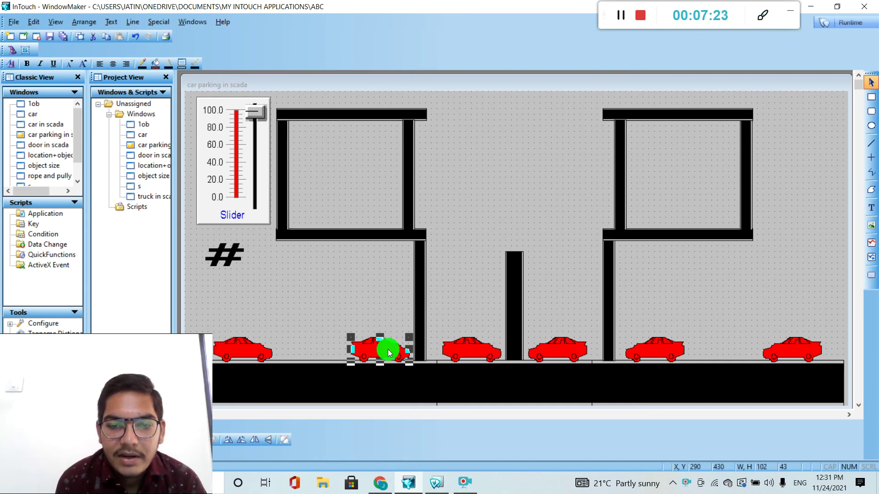
double_click(388, 353)
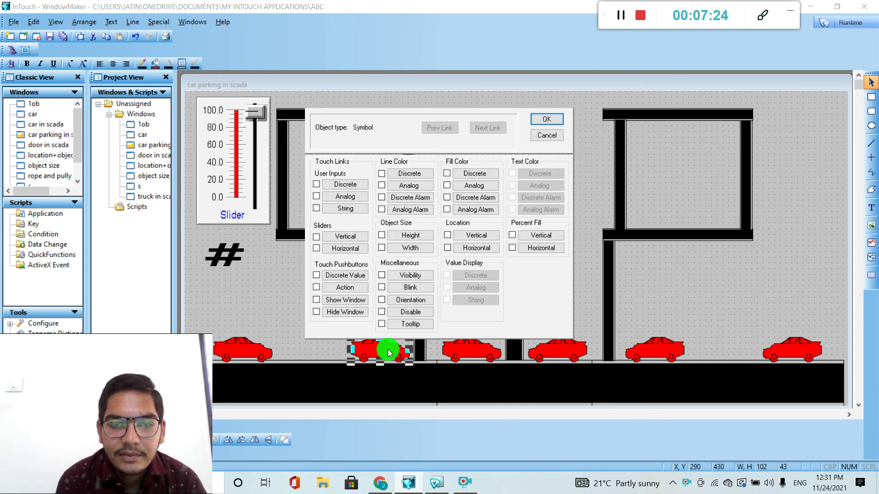
left_click(473, 250)
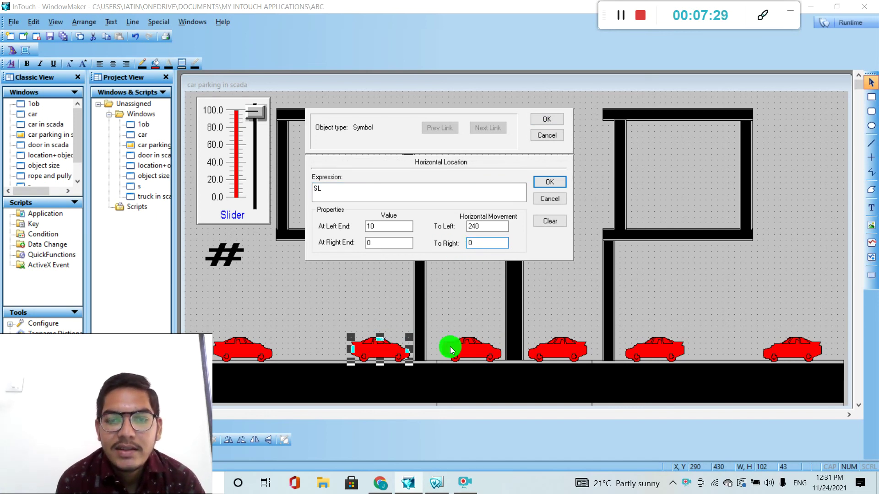
left_click(486, 225)
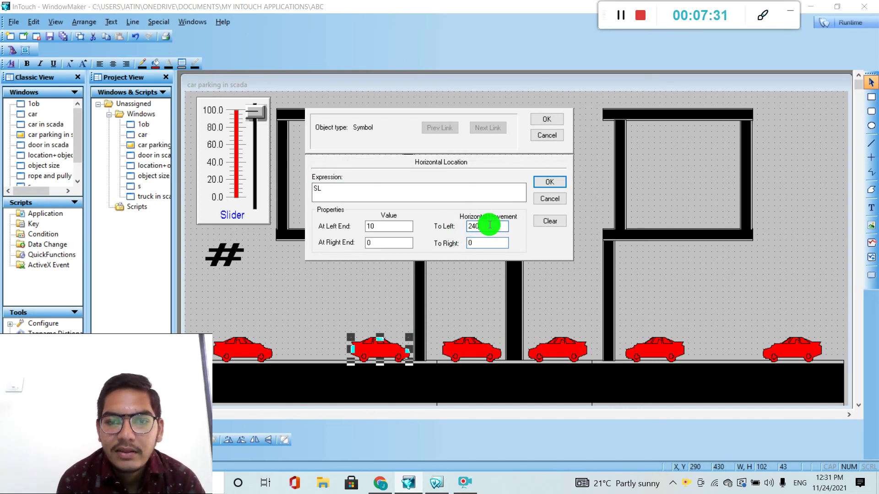
key("BackSpace")
key("BackSpace")
type("0")
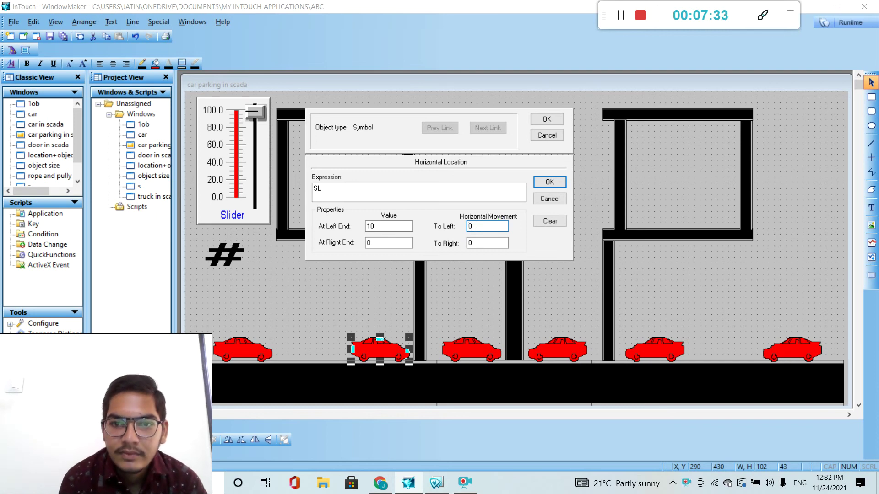
left_click(489, 243)
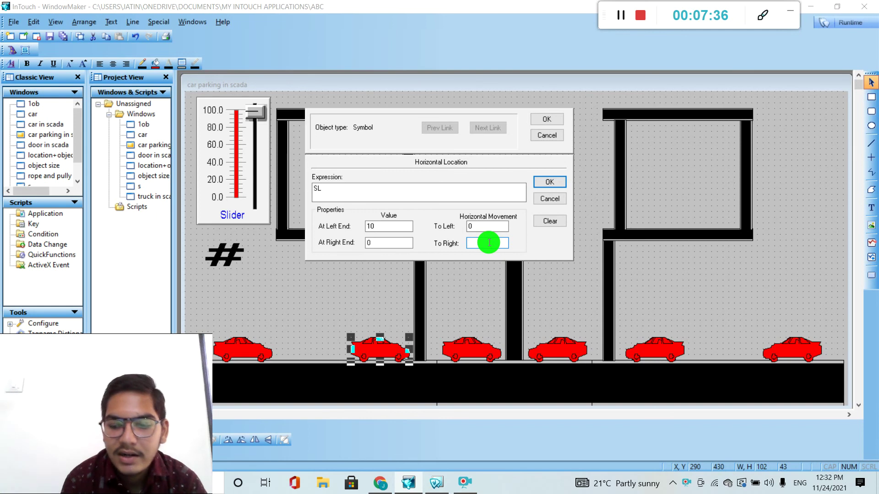
type("160")
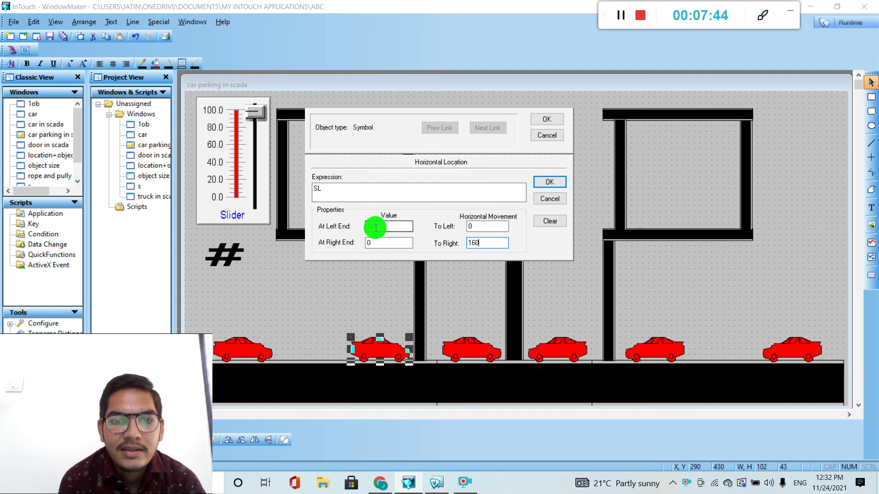
Set the link's right end value to 20, re-enter SL as its expression, and apply the link to the car.
double_click(373, 244)
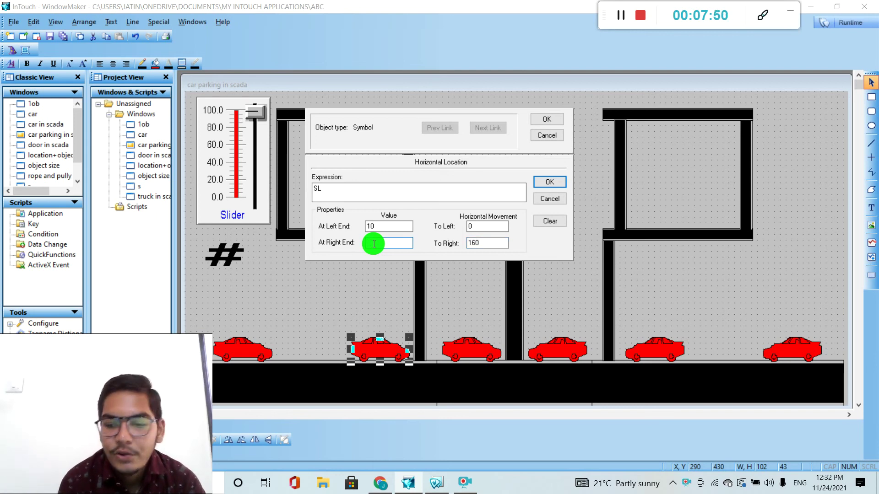
type("20")
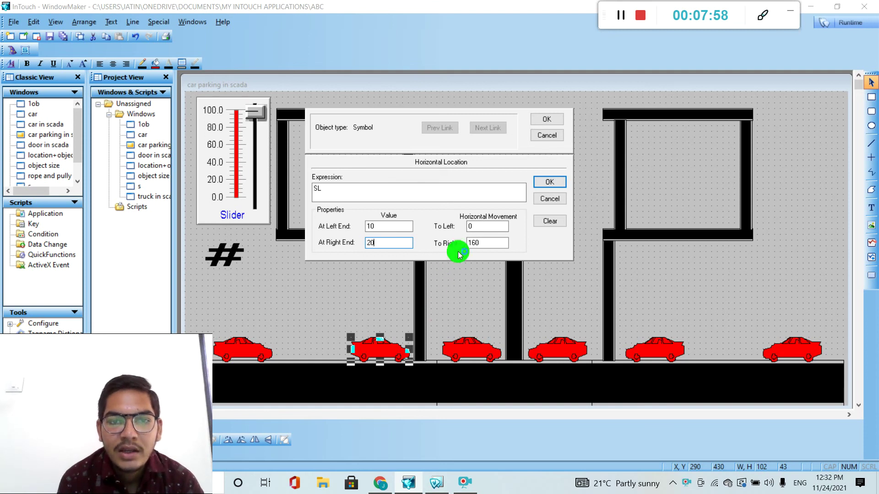
double_click(321, 189)
key("BackSpace")
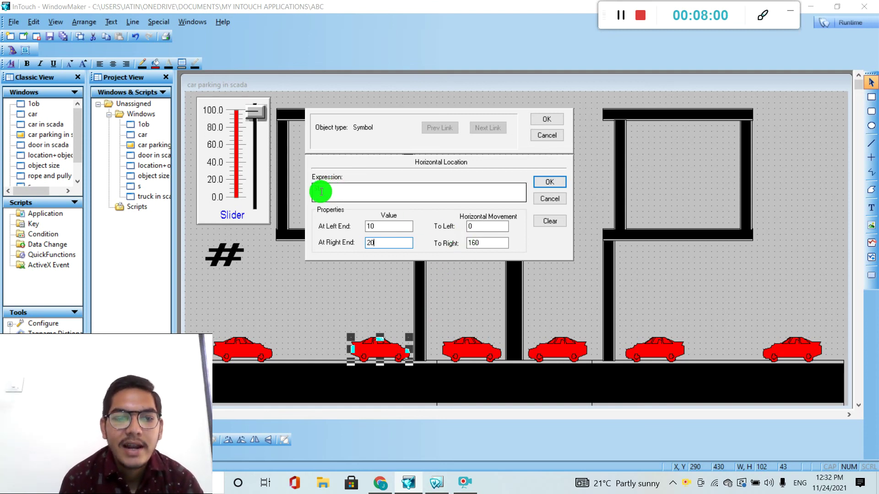
type("SL")
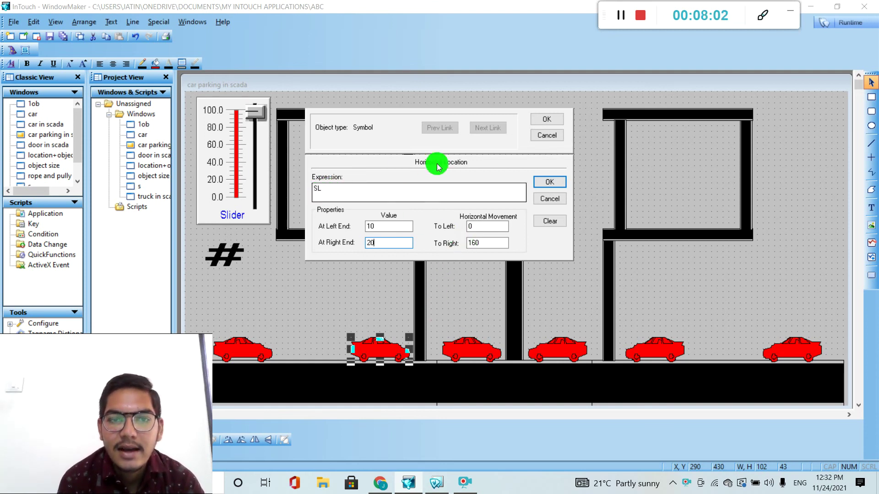
left_click(559, 177)
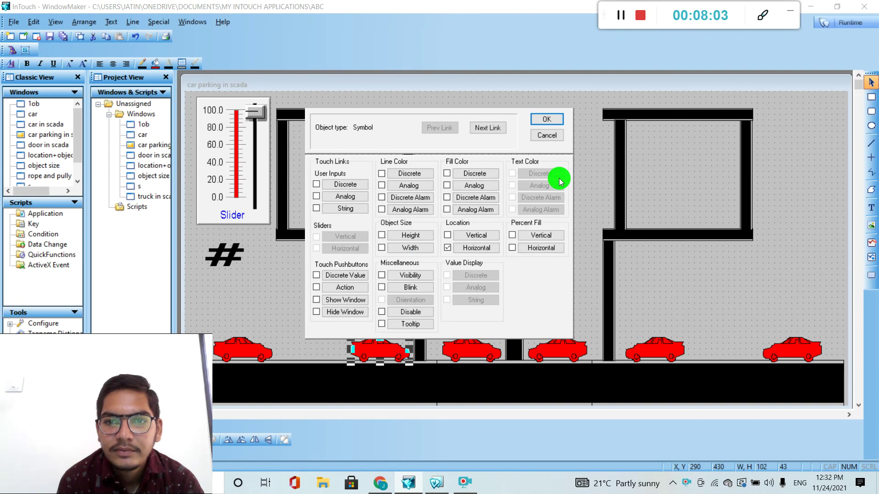
left_click(546, 120)
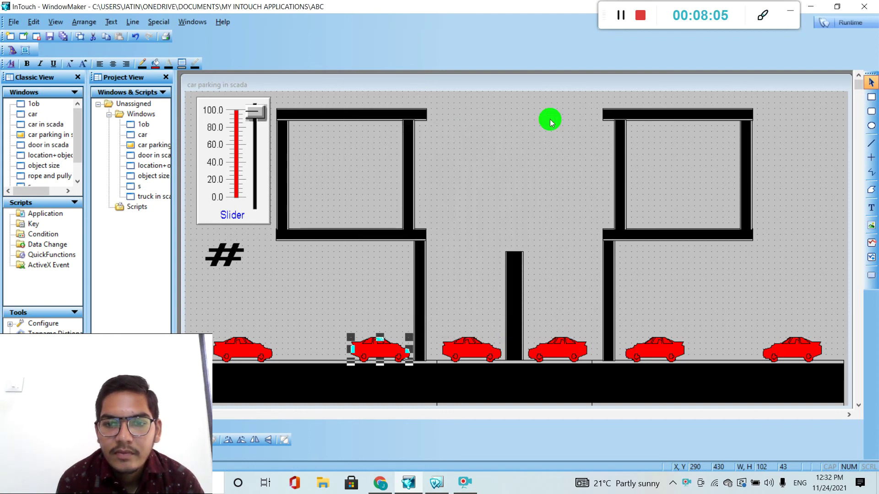
Start a horizontal location link for the car beside the right pillar, with movement 170 to the left and 0 to the right.
left_click(642, 349)
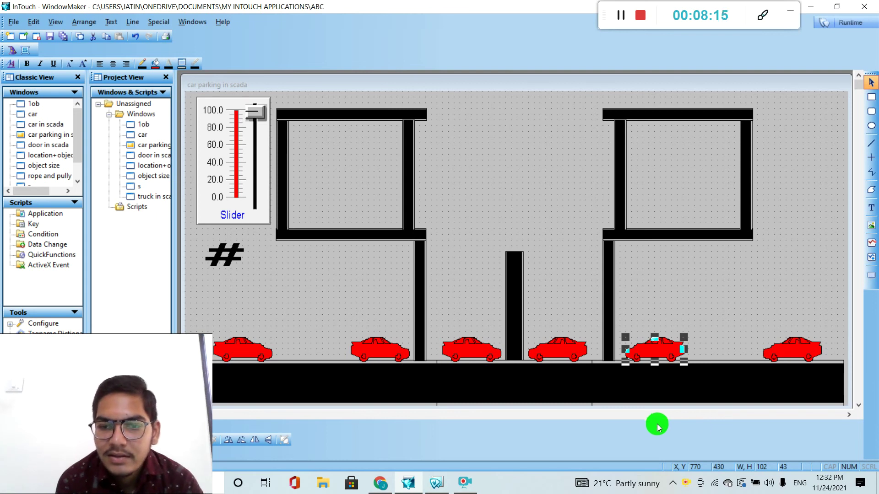
left_click(563, 352)
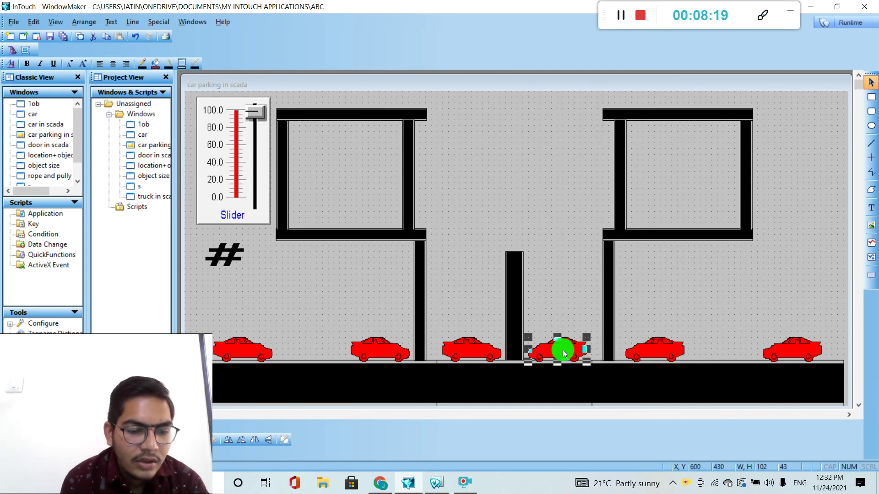
left_click(653, 348)
double_click(652, 348)
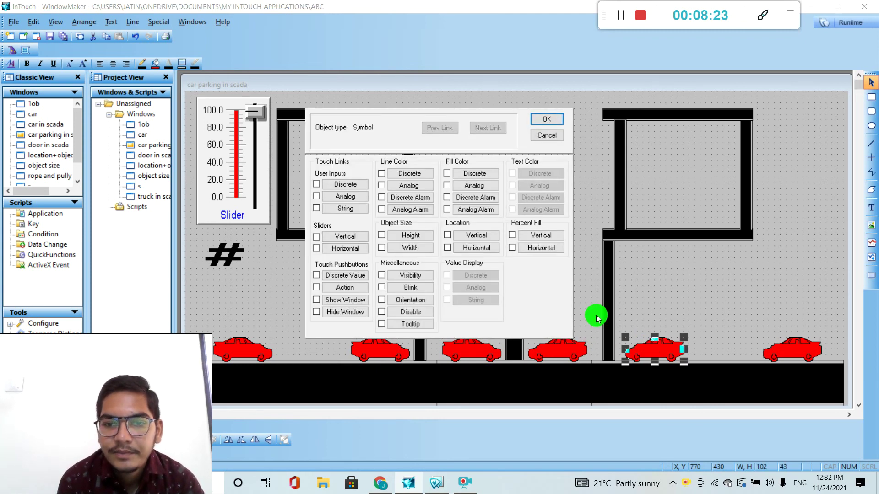
left_click(474, 248)
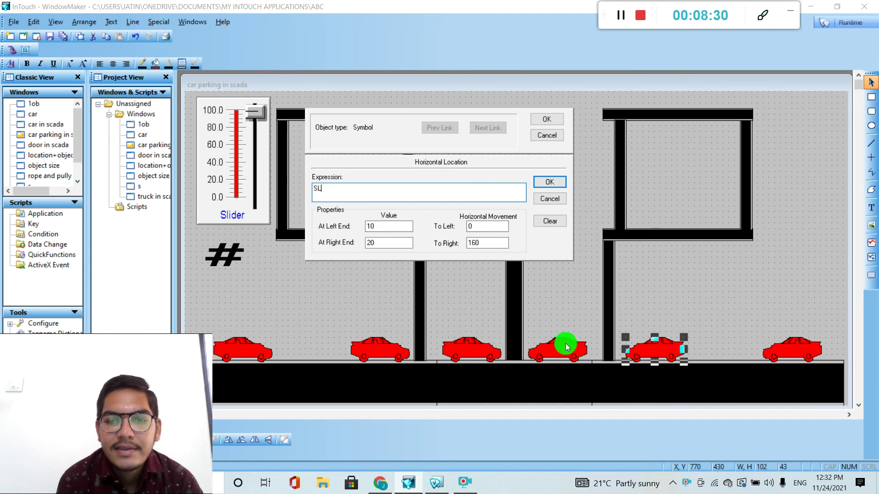
left_click(481, 240)
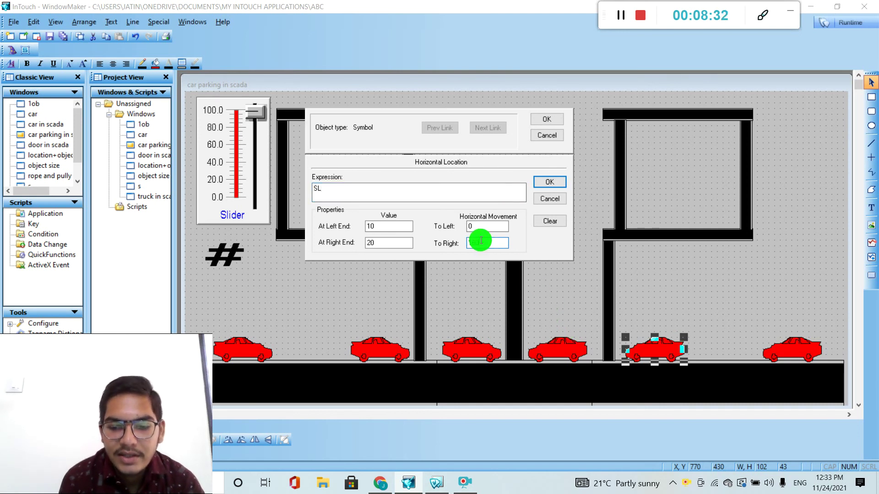
type("0")
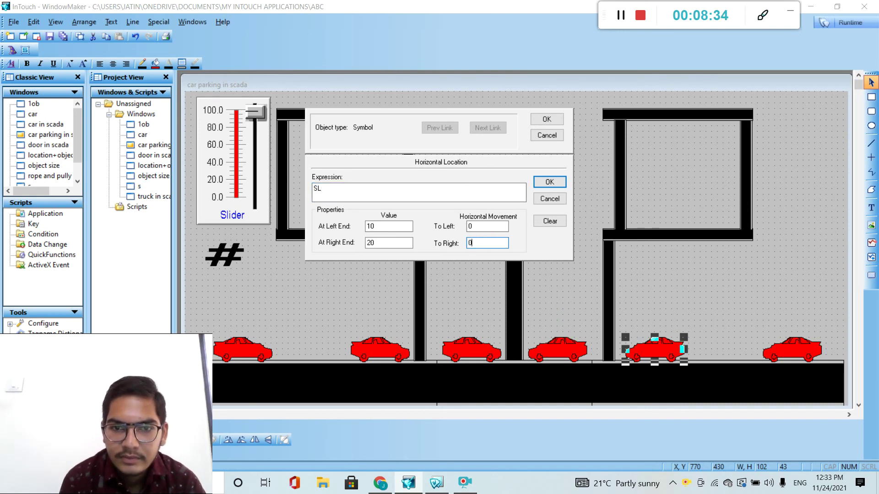
left_click(486, 227)
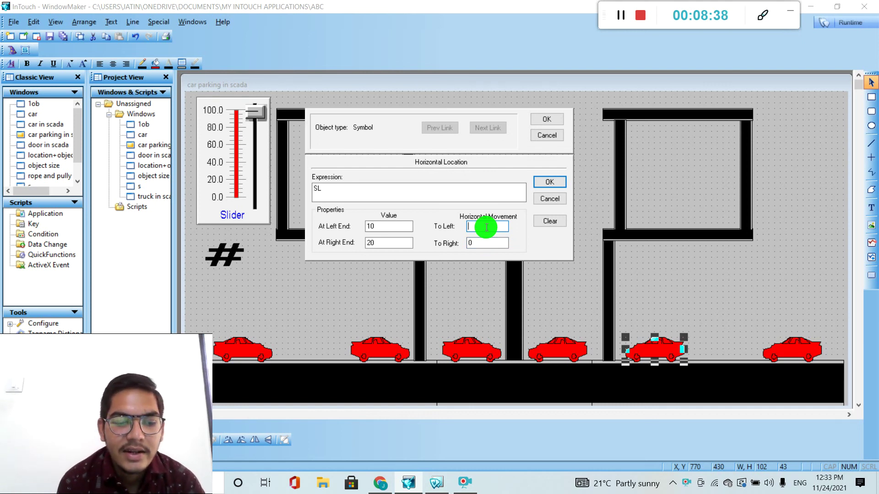
type("170")
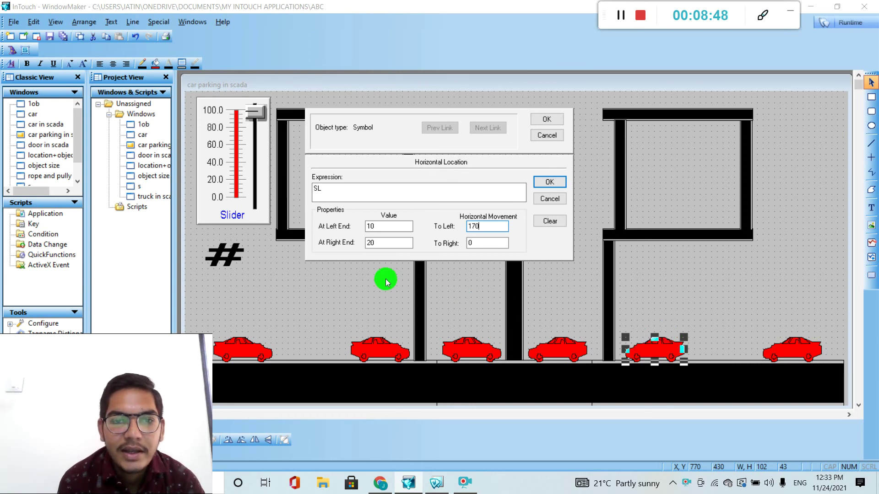
Set the link's right end value to 10 and left end value to 20, and apply it to the car.
left_click(385, 243)
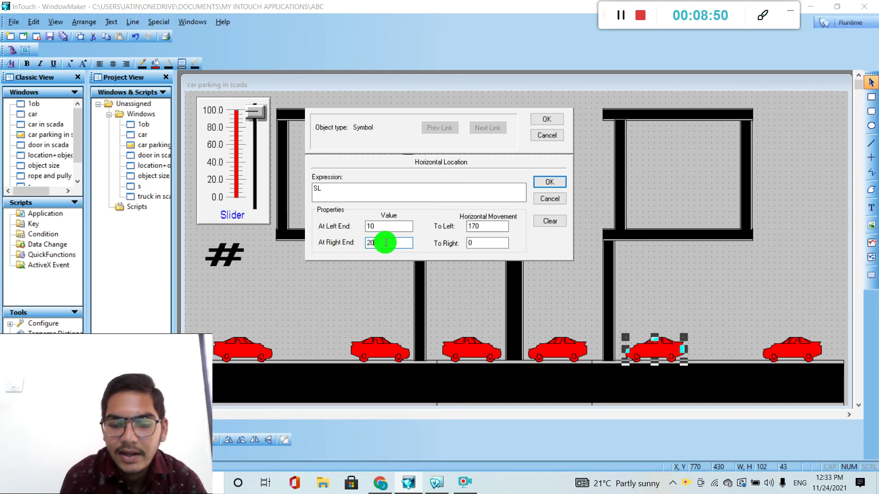
type("1")
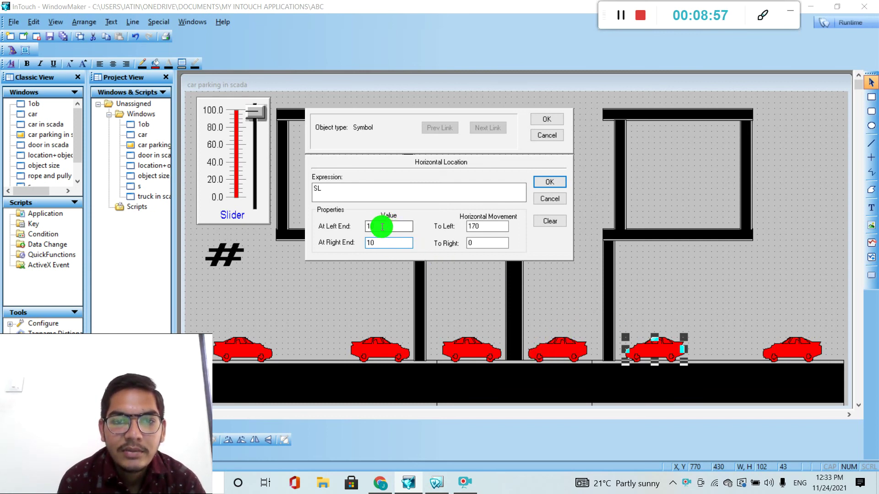
type("20")
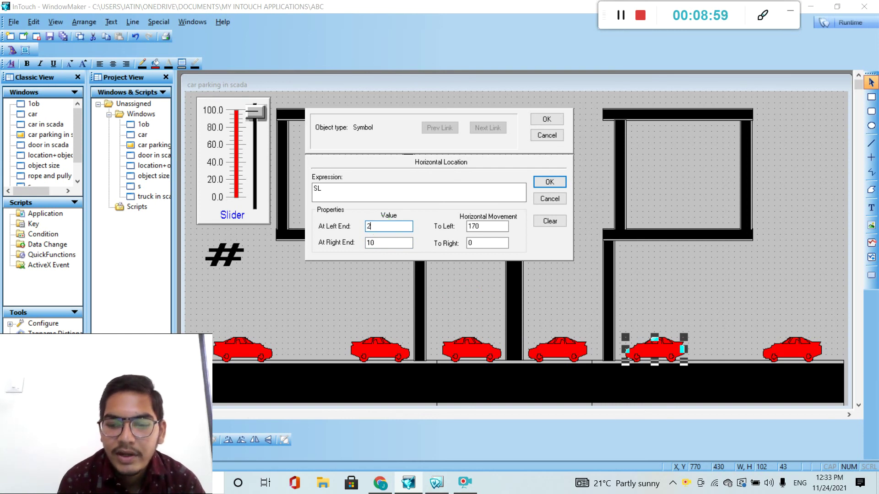
left_click(549, 182)
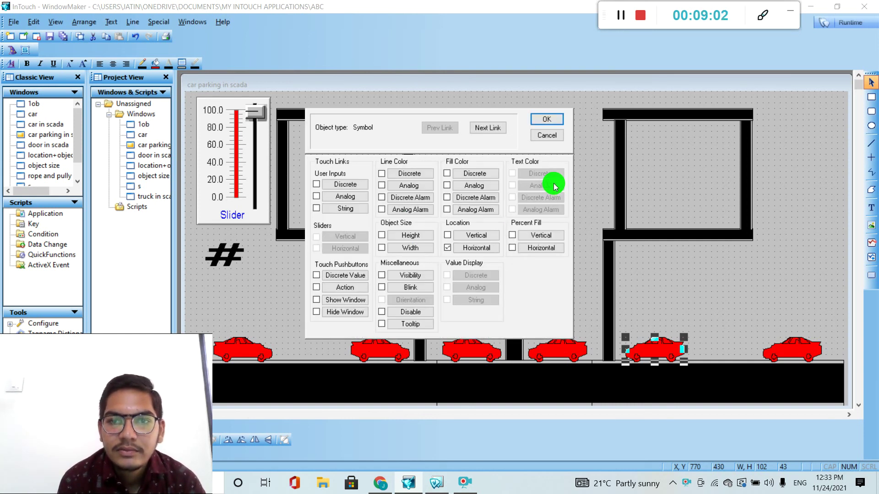
left_click(549, 119)
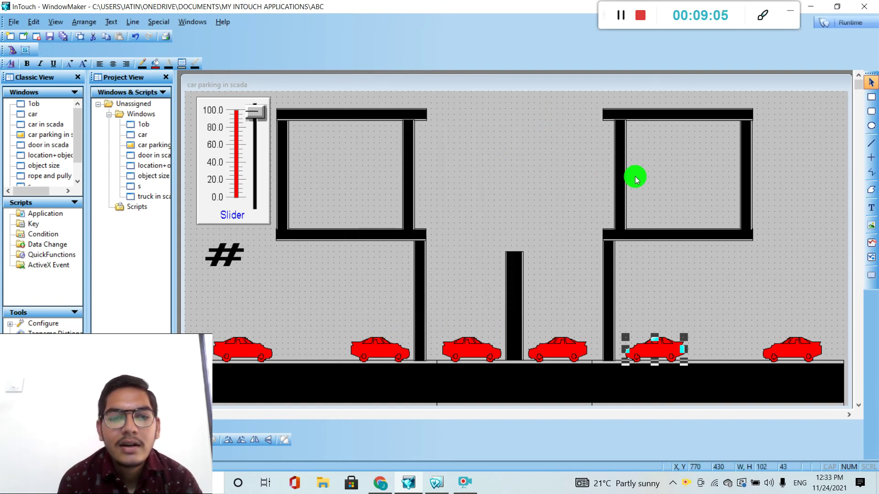
Run the car parking window, raise the slider to just above 10, bring it back to 0, and return to development mode.
left_click(850, 23)
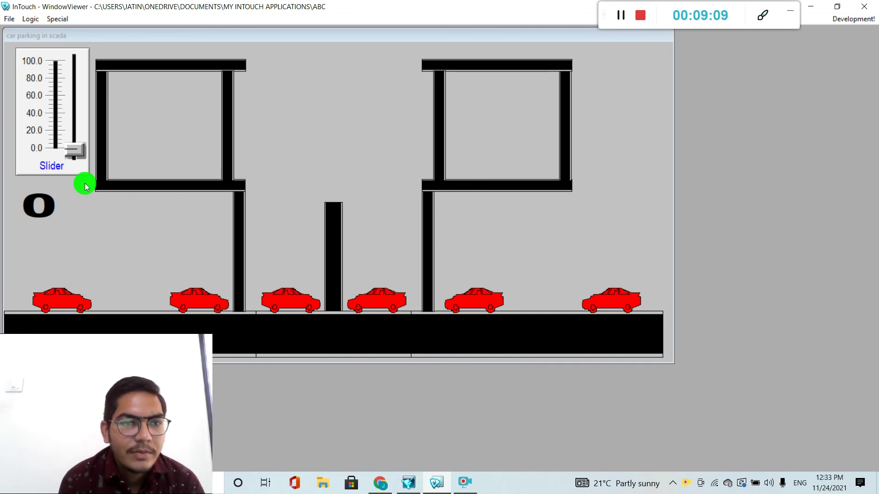
left_click_drag(76, 153, 75, 132)
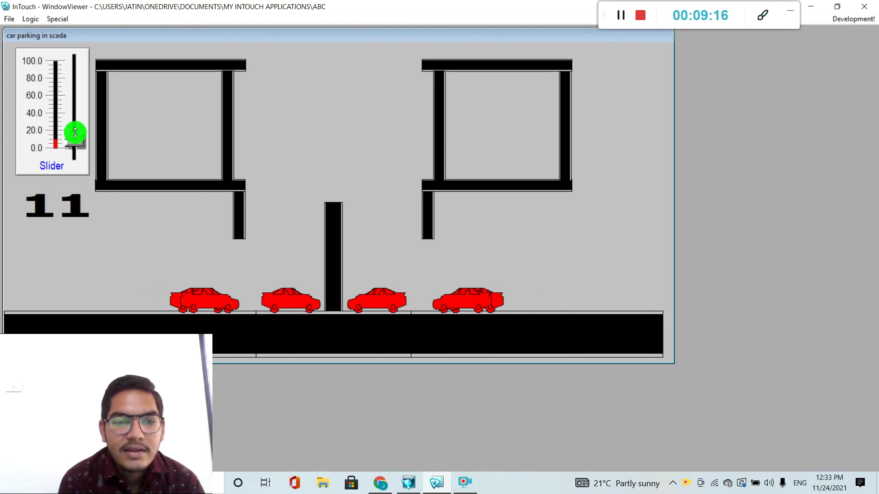
mouse_move(75, 132)
left_mouse_down()
mouse_move(75, 94)
mouse_move(78, 137)
left_mouse_up()
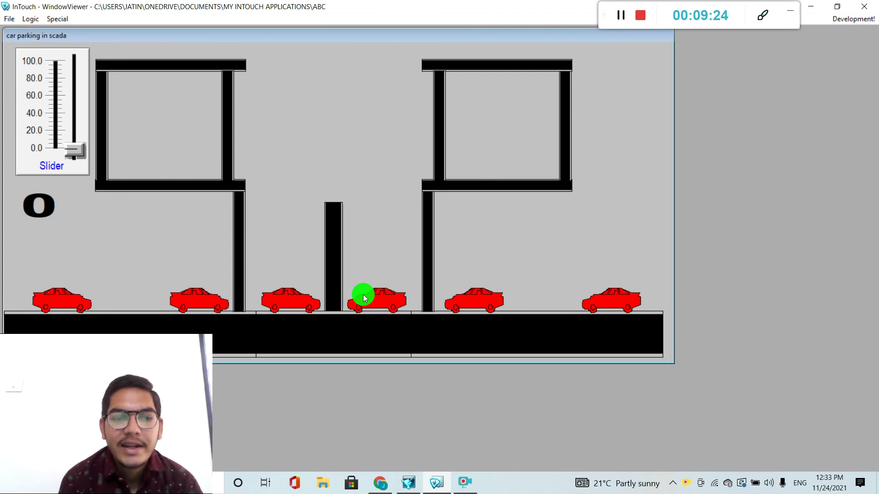
left_click(845, 21)
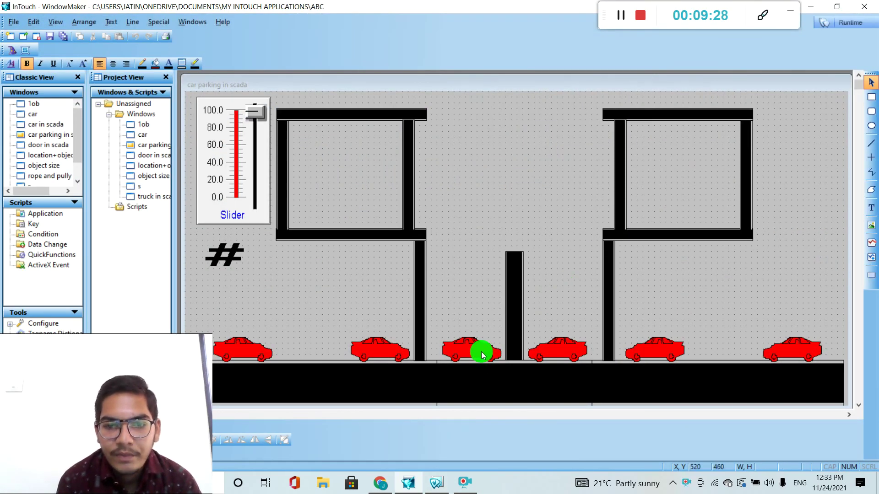
Delete the two cars standing on either side of the centre pillar.
left_click(481, 352)
key("Delete")
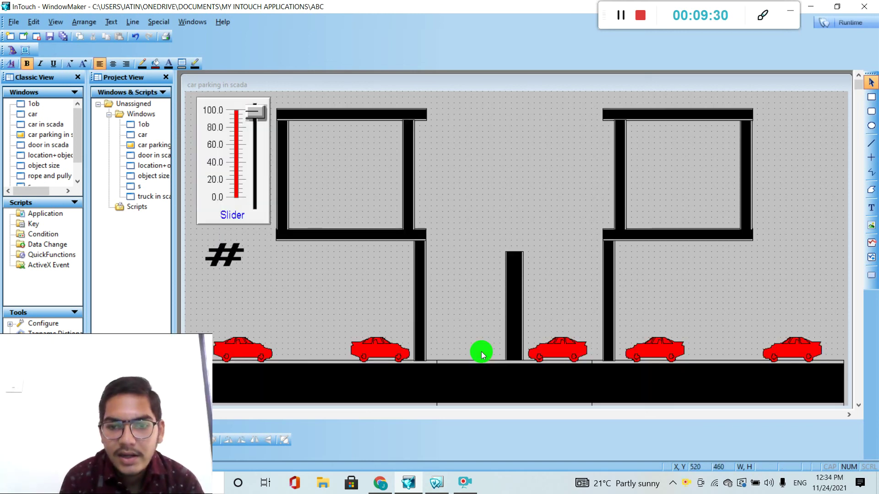
left_click(560, 350)
key("Delete")
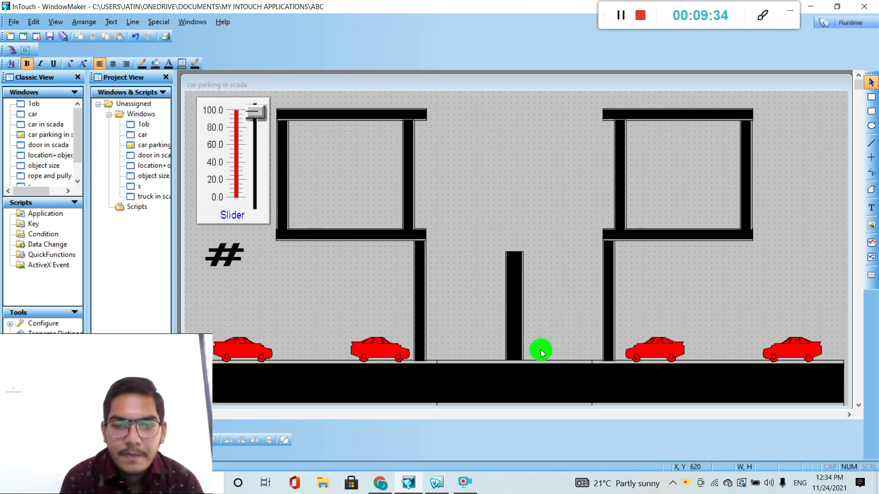
Run the window again and move the slider up and back to 0 to check the four remaining cars.
left_click(851, 26)
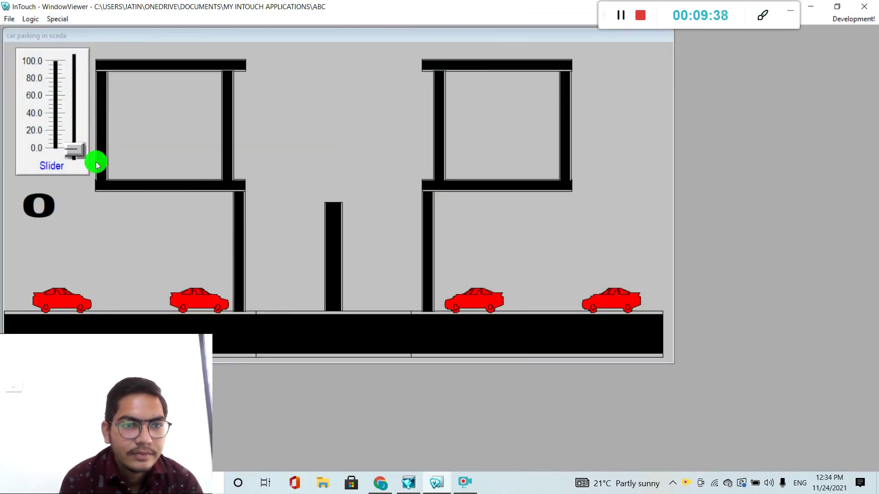
mouse_move(75, 152)
left_mouse_down()
mouse_move(70, 110)
mouse_move(75, 151)
left_mouse_up()
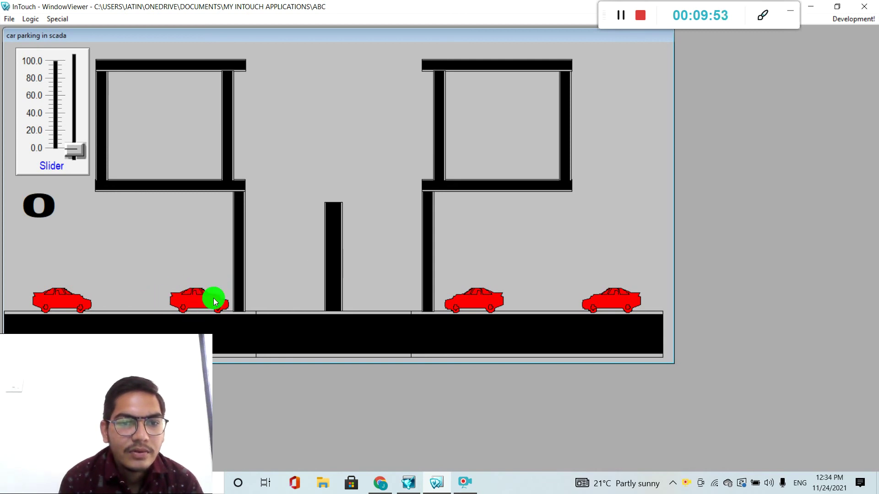
Return to development mode and make the leftmost car visible only when SL<=10, with the visible state On.
left_click(851, 23)
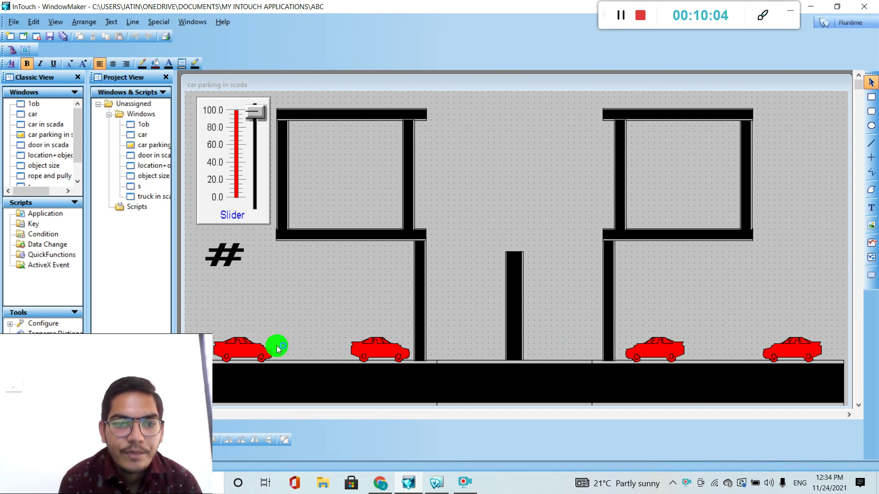
double_click(252, 352)
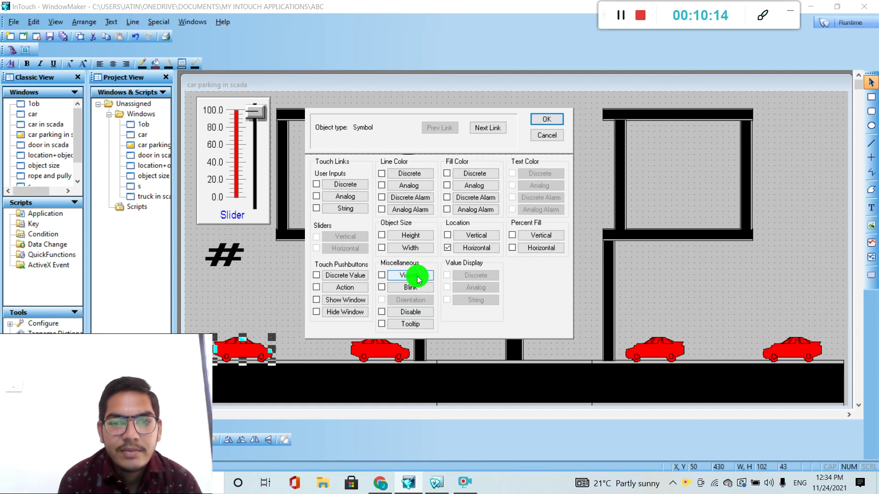
left_click(417, 276)
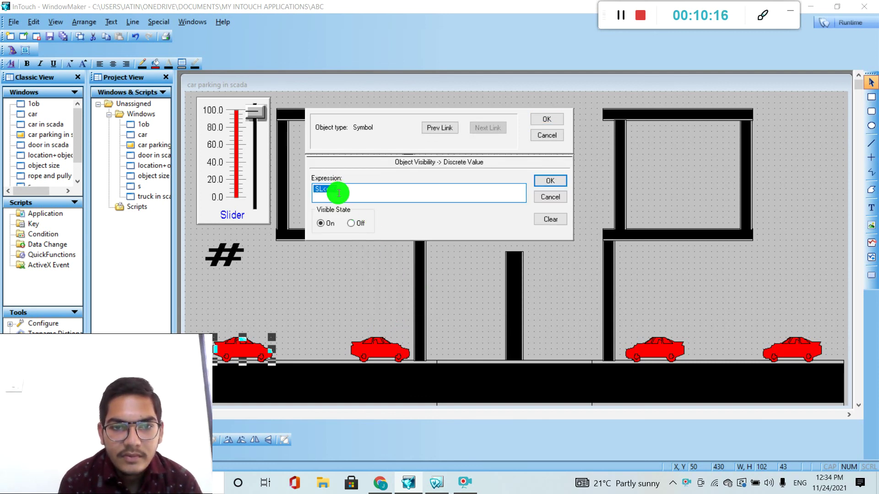
key("BackSpace")
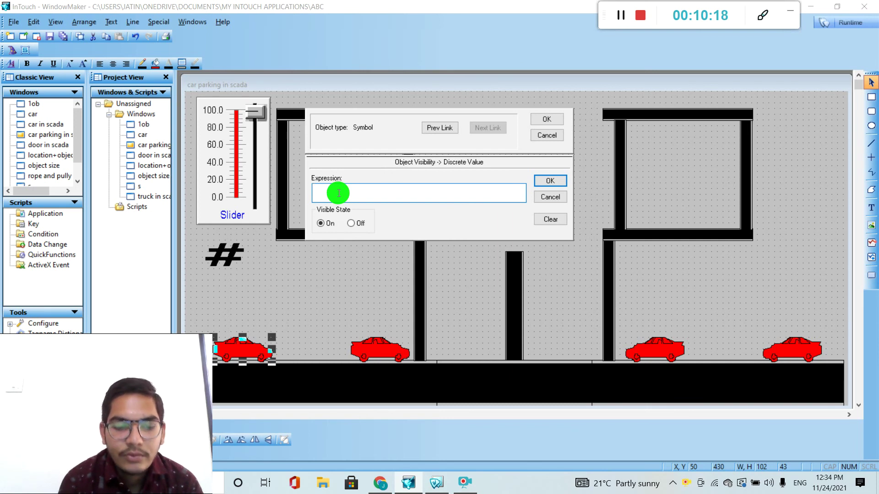
type("s")
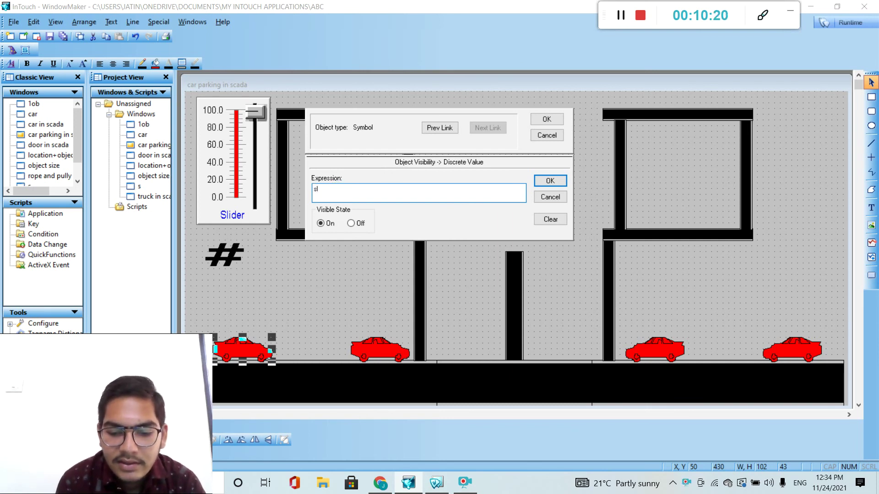
type("k+")
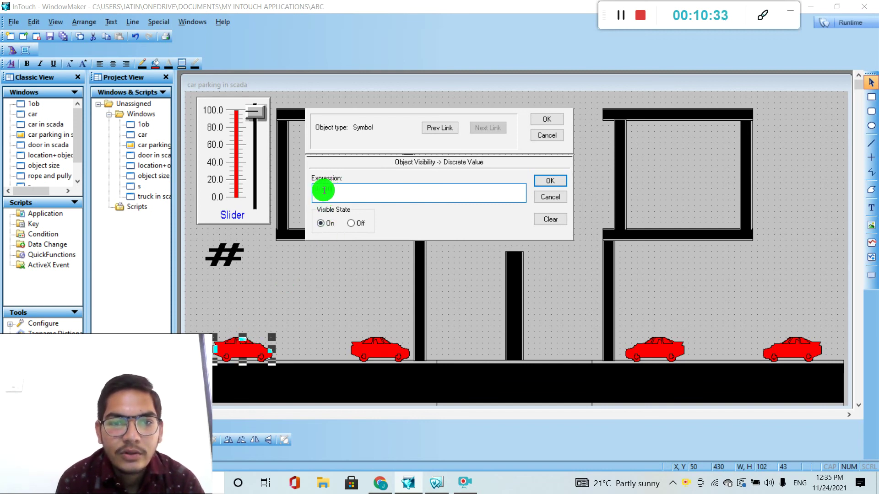
left_click(542, 182)
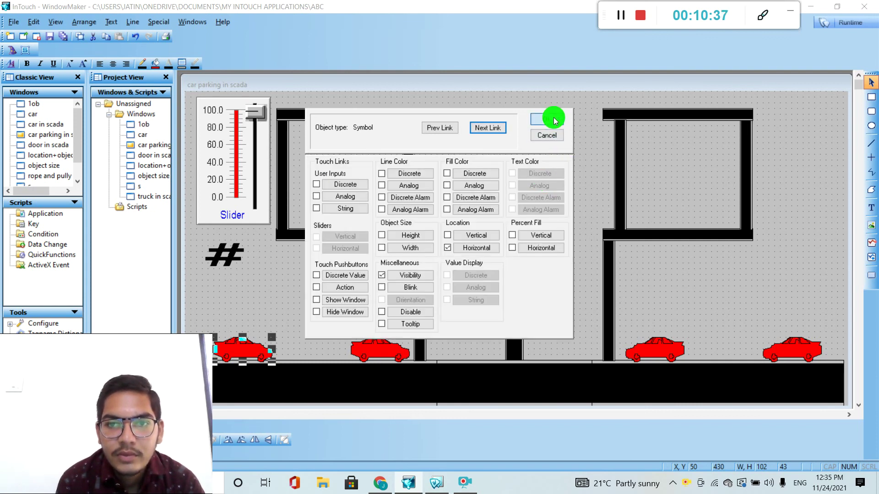
left_click(553, 118)
Apply the visibility expression SL<=10 to the rightmost car.
double_click(800, 346)
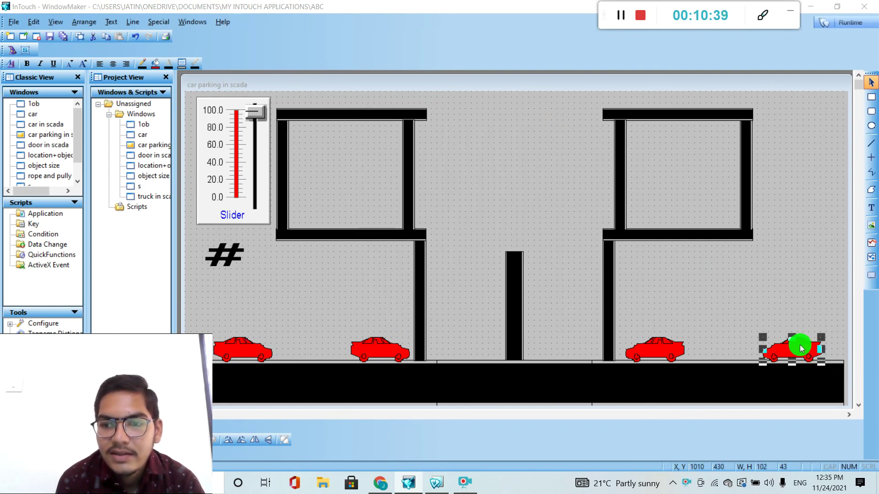
left_click(412, 280)
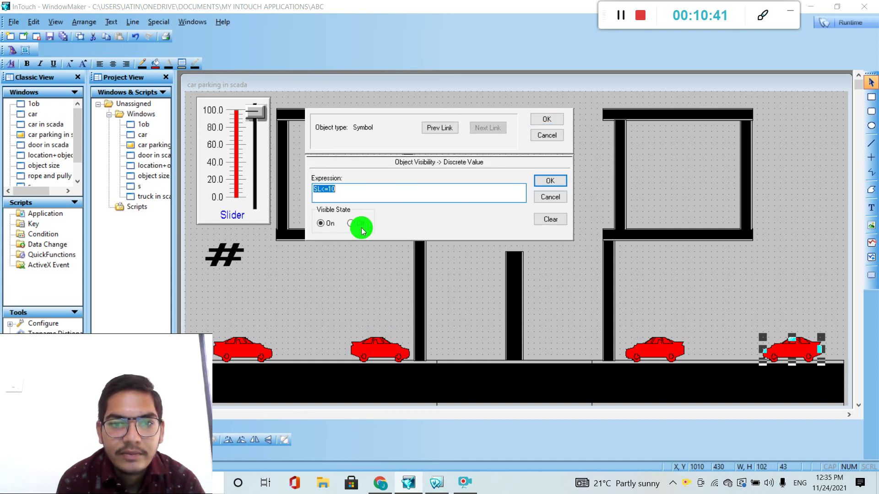
left_click(543, 179)
left_click(541, 118)
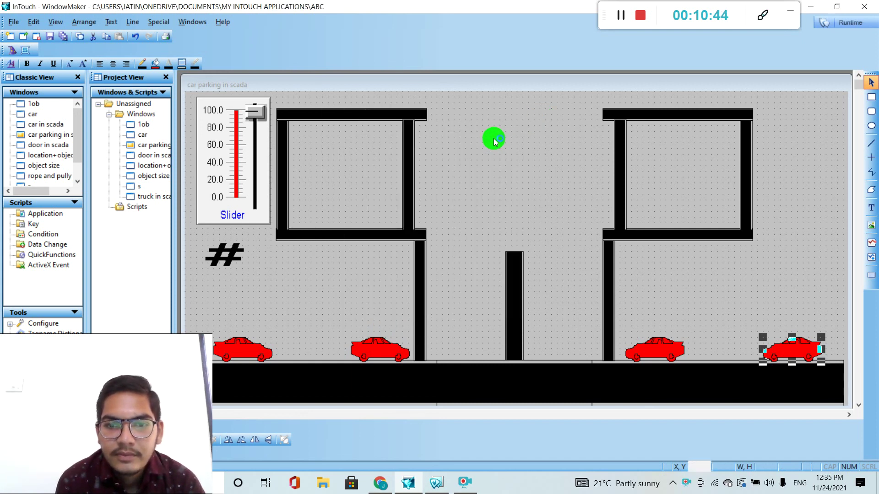
Give the car beside the left gate pillar a visibility link with the expression SL>=10 and SL<=30, visible state On.
left_click(378, 351)
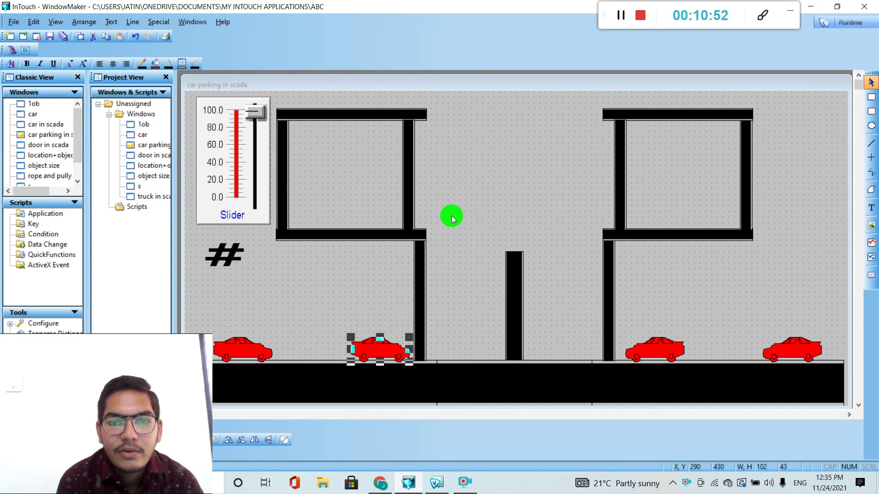
double_click(380, 350)
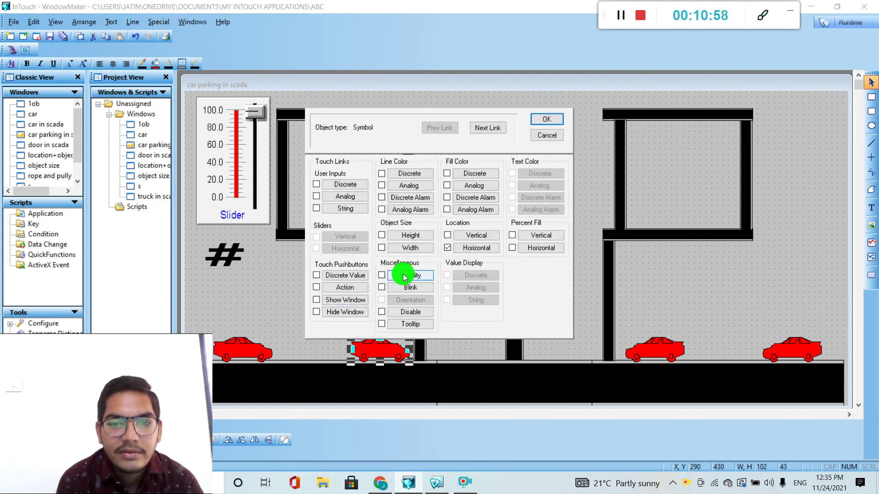
left_click(405, 273)
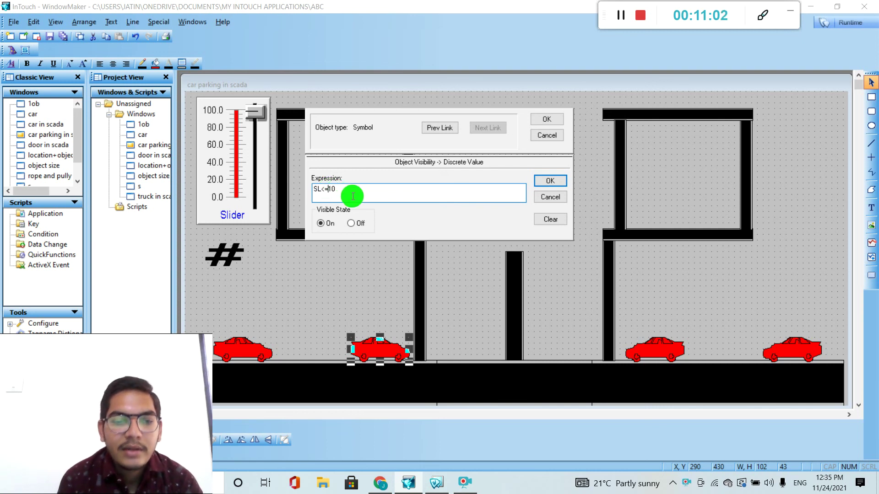
key("BackSpace")
key("BackSpace")
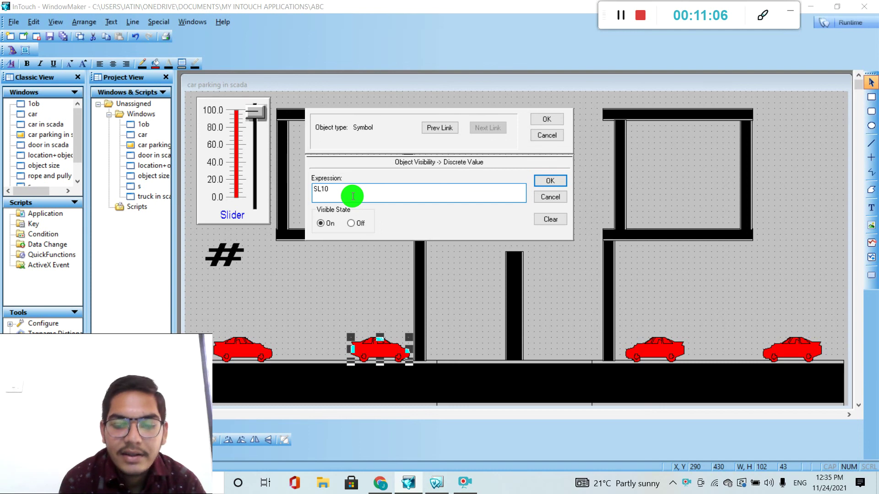
type(">=")
left_click(344, 188)
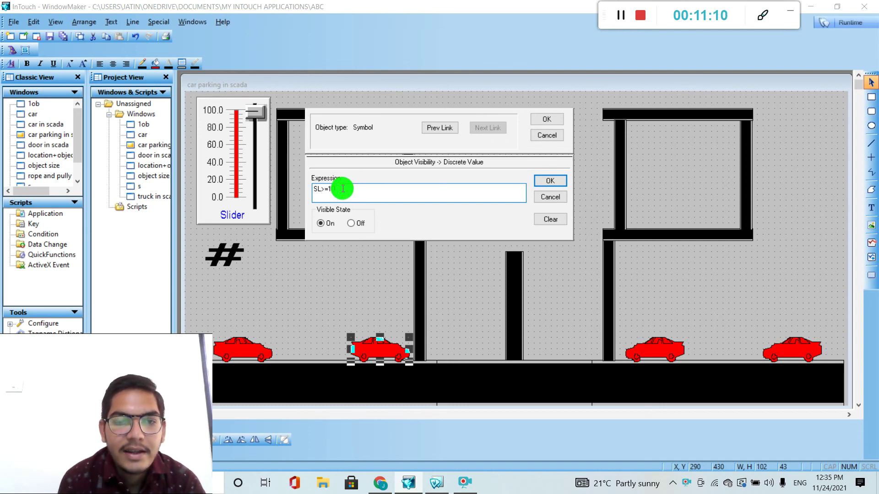
type("and sk")
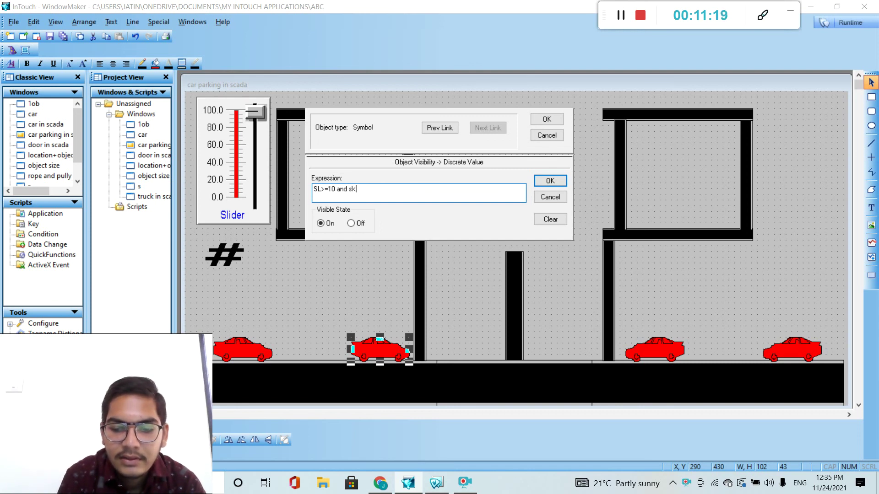
type("+")
type("=30")
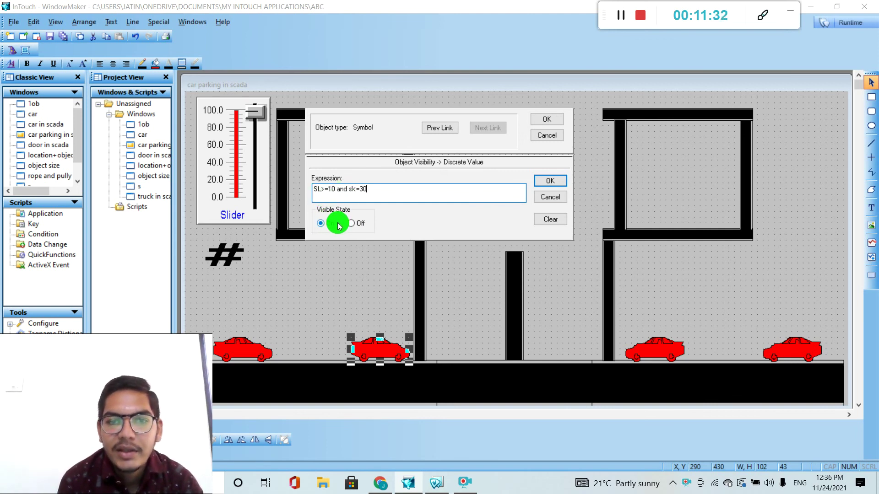
left_click(563, 185)
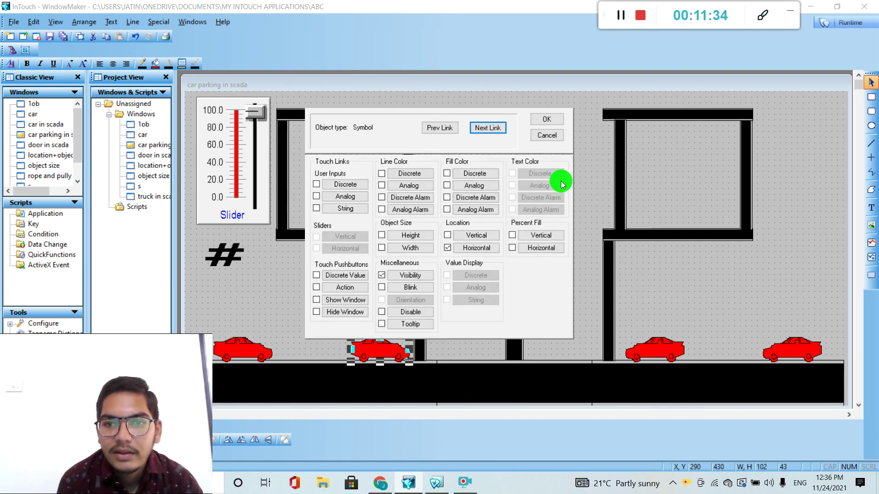
left_click(546, 120)
Apply the same visibility expression, SL>=10 AND SL<=30, to the car beside the right gate pillar.
double_click(659, 350)
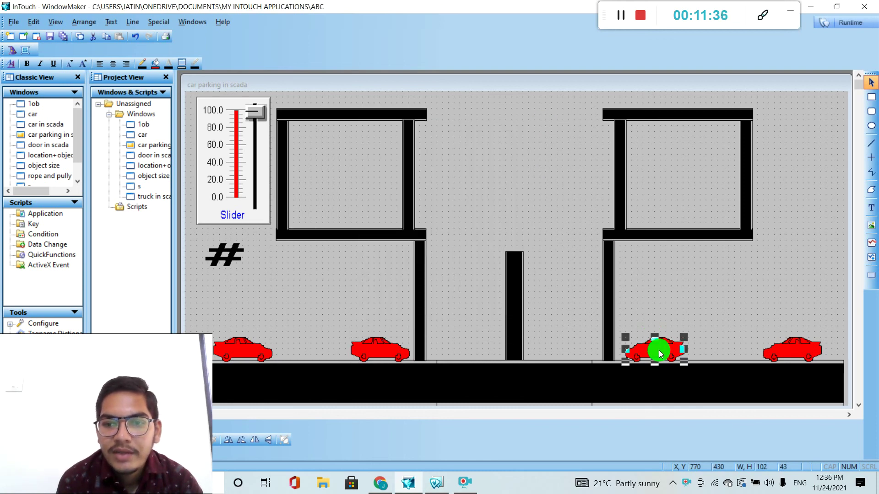
left_click(402, 274)
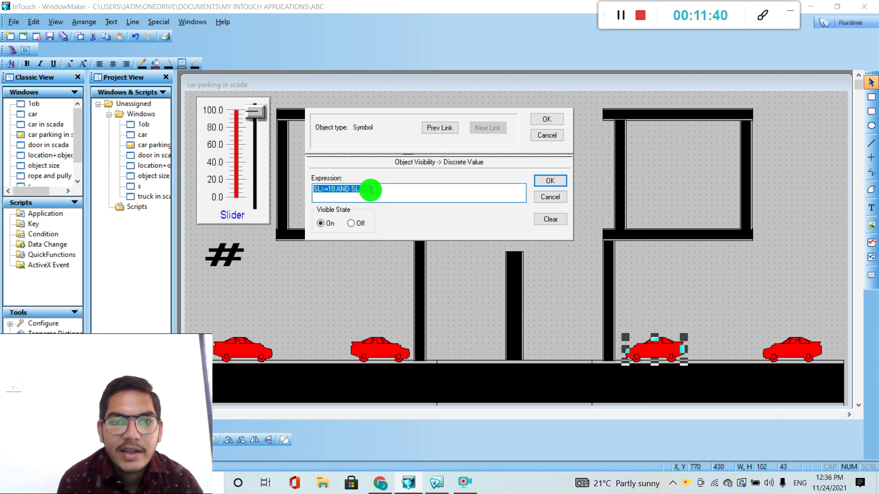
left_click(550, 182)
left_click(550, 123)
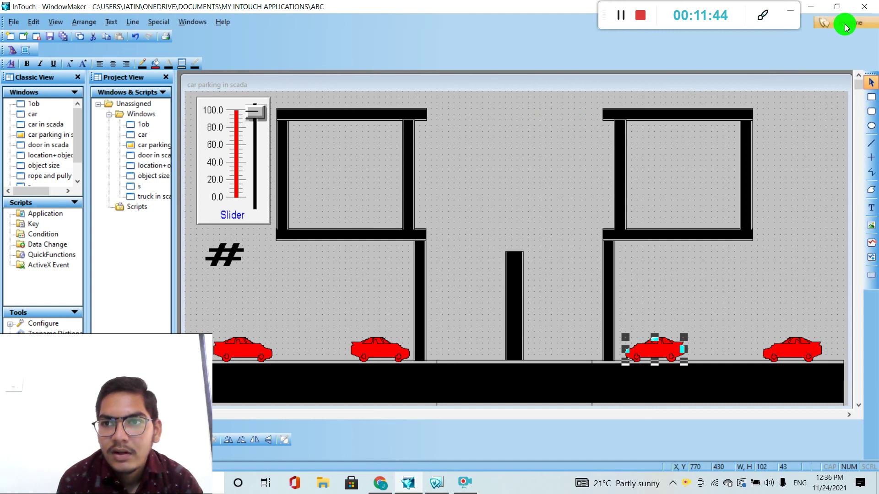
Run the window, raise the slider to 18 and 27, bring it back to 0, and return to development mode.
left_click(844, 23)
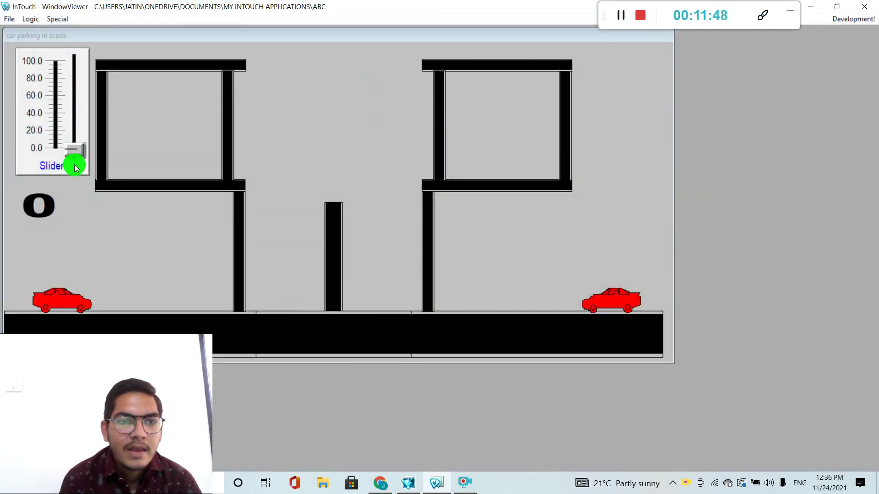
left_click(80, 153)
left_click_drag(80, 143, 78, 126)
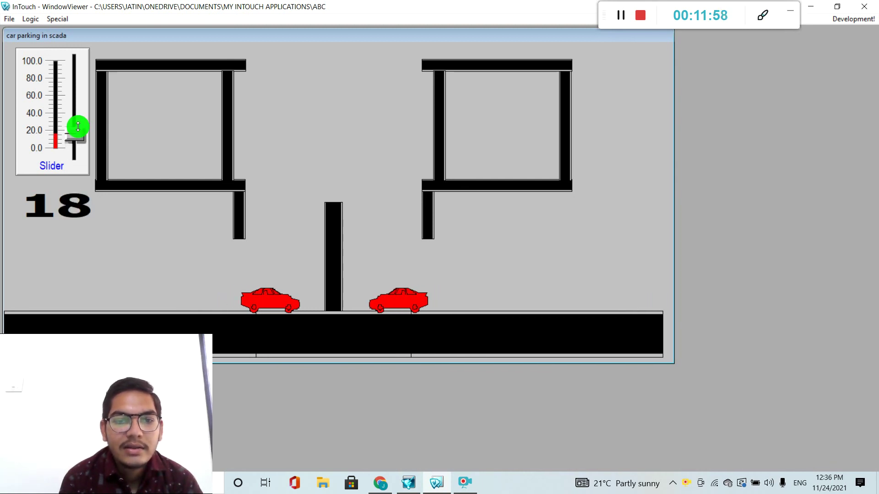
left_click_drag(77, 127, 77, 119)
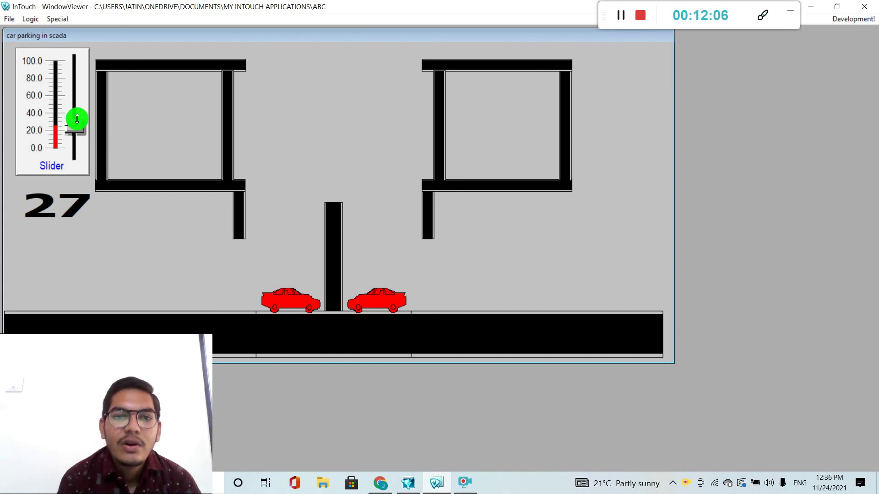
left_click_drag(77, 119, 129, 161)
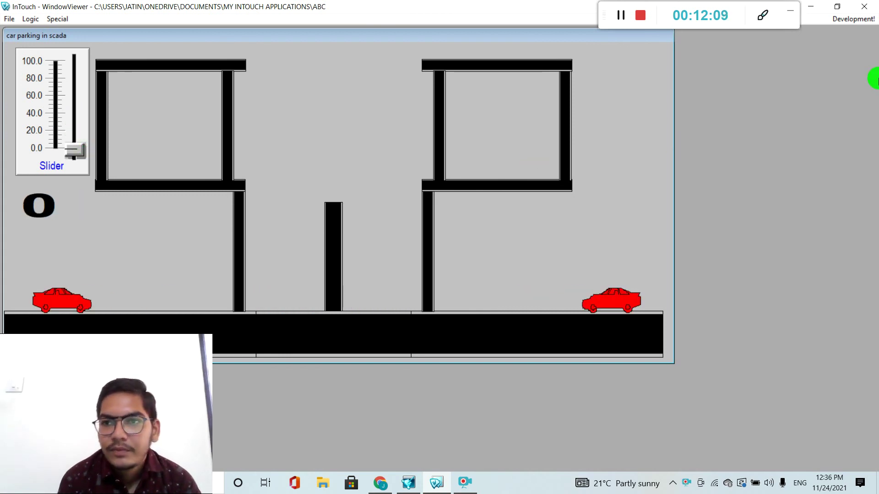
left_click(855, 18)
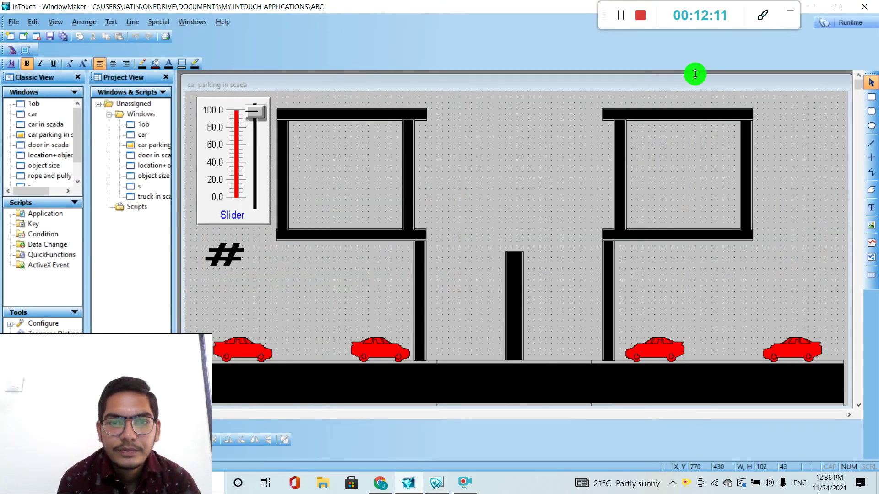
Place a second floor-and-centre-pillar section directly above the ground-level one, at X 440, Y 0.
left_click(381, 353)
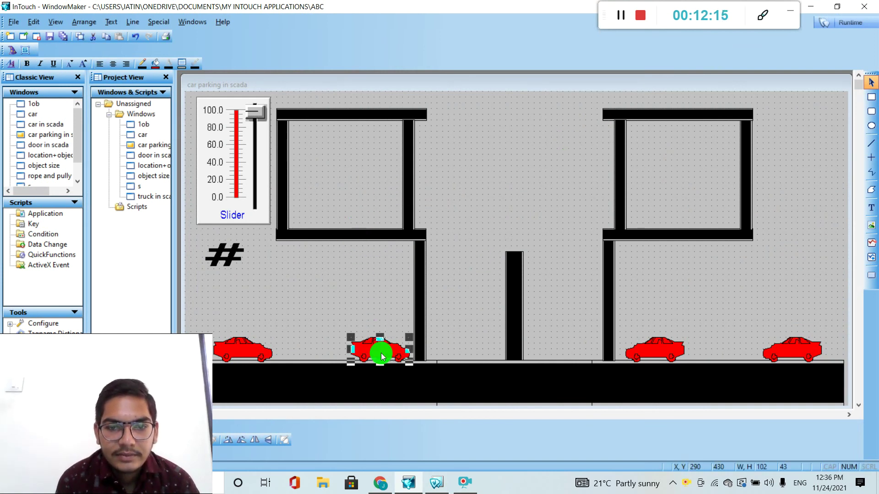
left_click(475, 380)
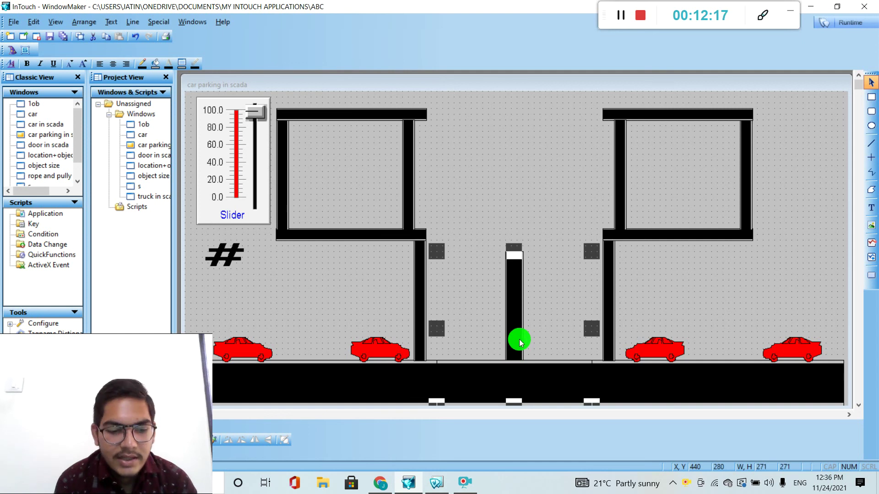
mouse_move(520, 343)
left_mouse_down()
mouse_move(524, 359)
mouse_move(526, 251)
mouse_move(504, 185)
left_mouse_up()
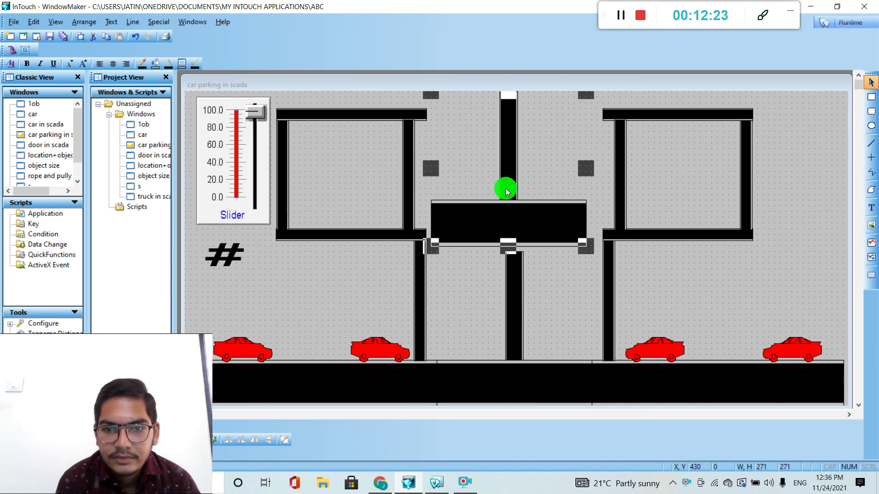
left_click_drag(536, 222, 548, 234)
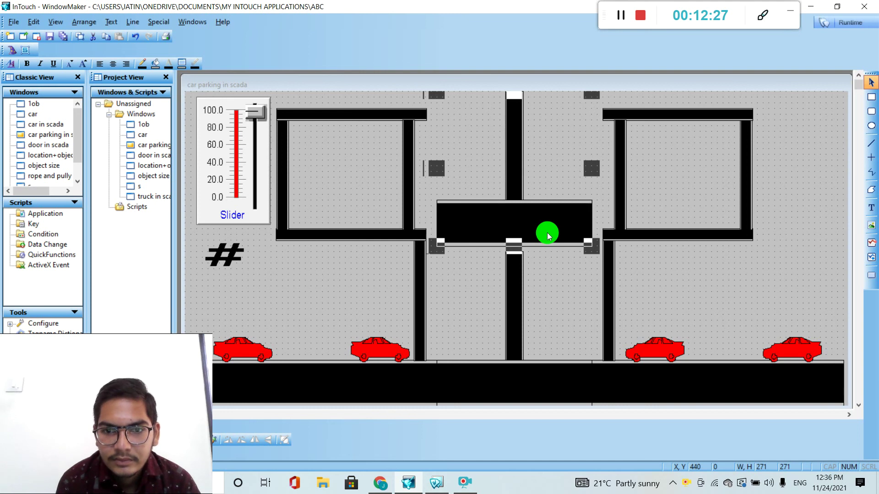
Nudge the lower beams of the right and left frames two increments inward towards the upper floor section.
left_click(634, 235)
key("Left")
key("Left")
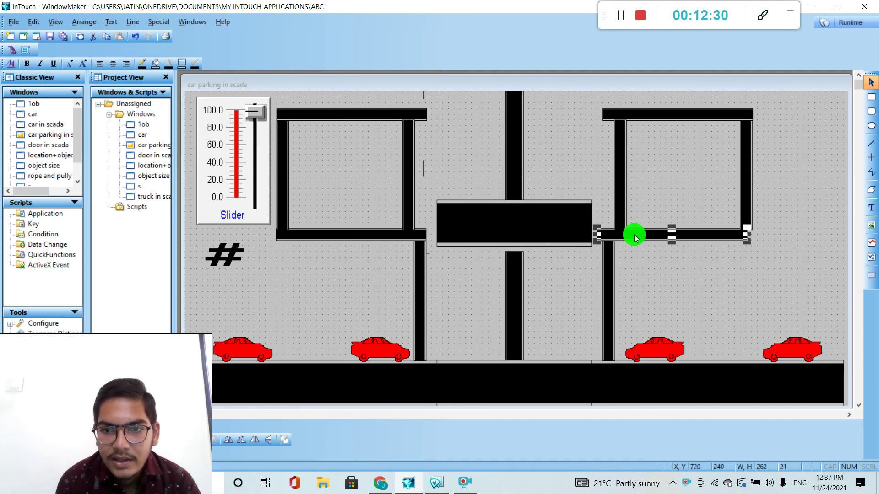
left_click(417, 236)
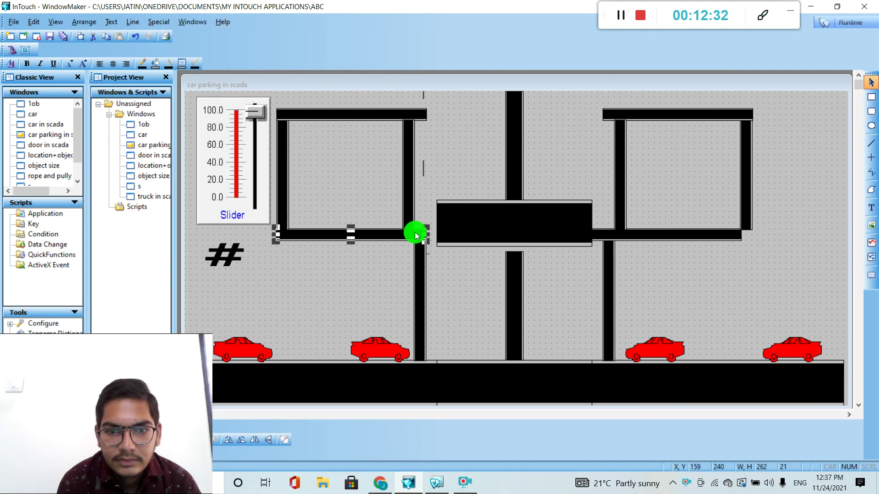
key("Right")
key("Right")
Lower the upper floor section to Y 50 so that its top lines up with the two side beams.
left_click(463, 259)
left_click_drag(510, 227, 512, 245)
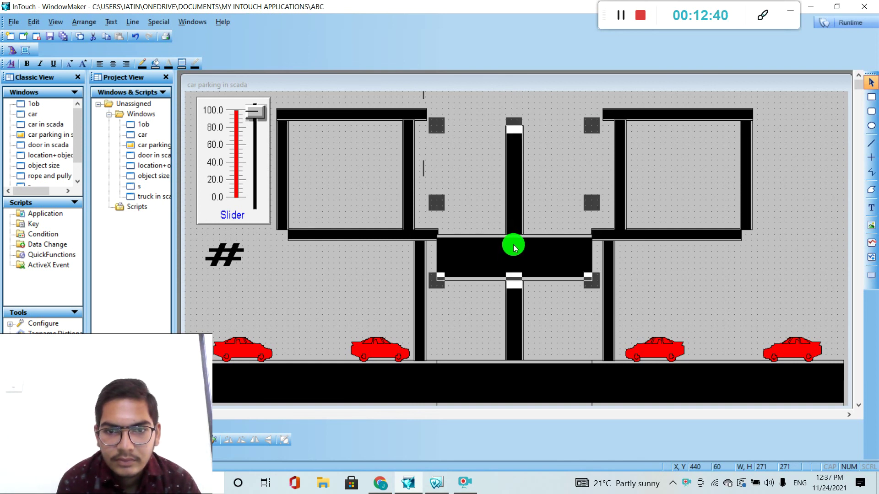
key("ctrl+z")
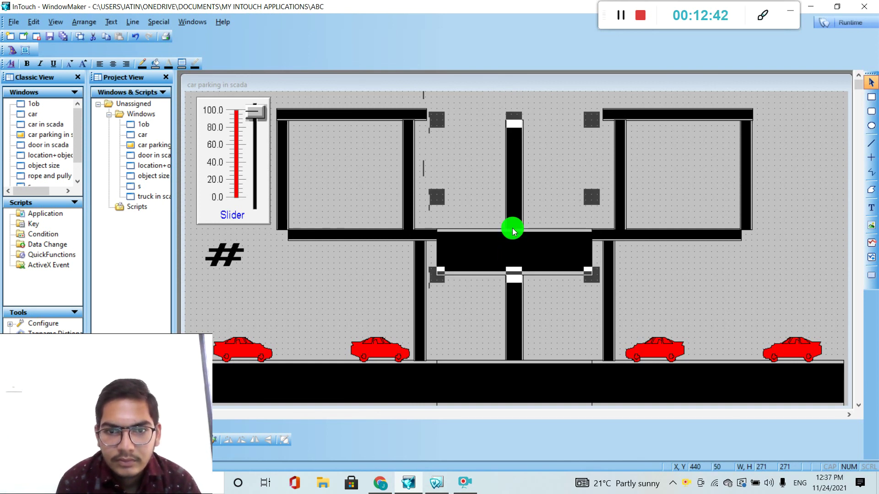
left_click(557, 277)
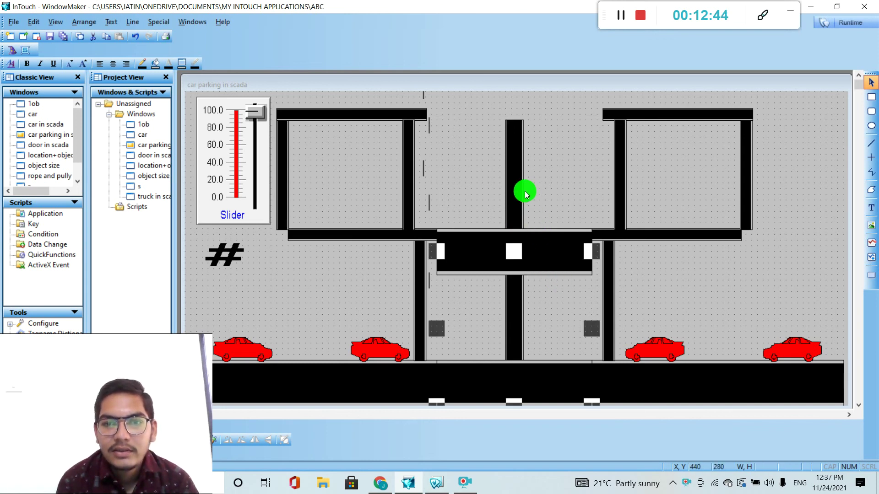
Break the ground-level floor-and-centre-pillar cell into separate floor and pillar objects.
left_click_drag(513, 364, 513, 374)
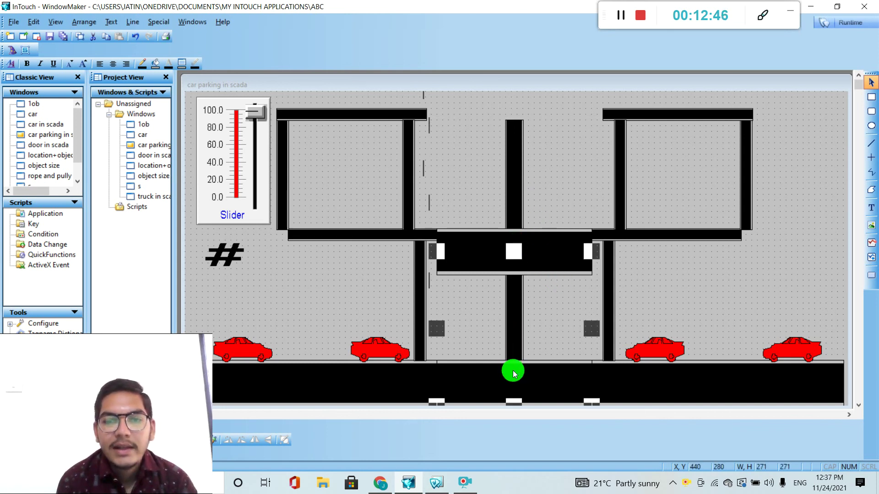
right_click(513, 373)
mouse_move(573, 318)
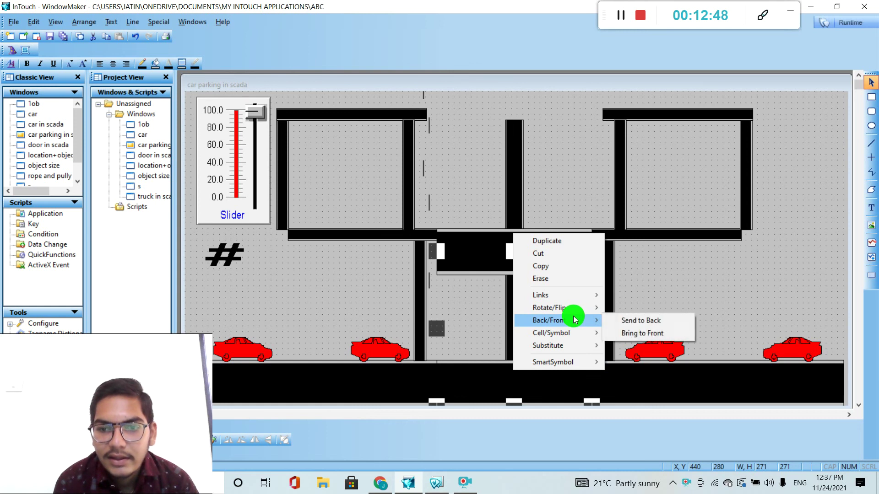
mouse_move(584, 333)
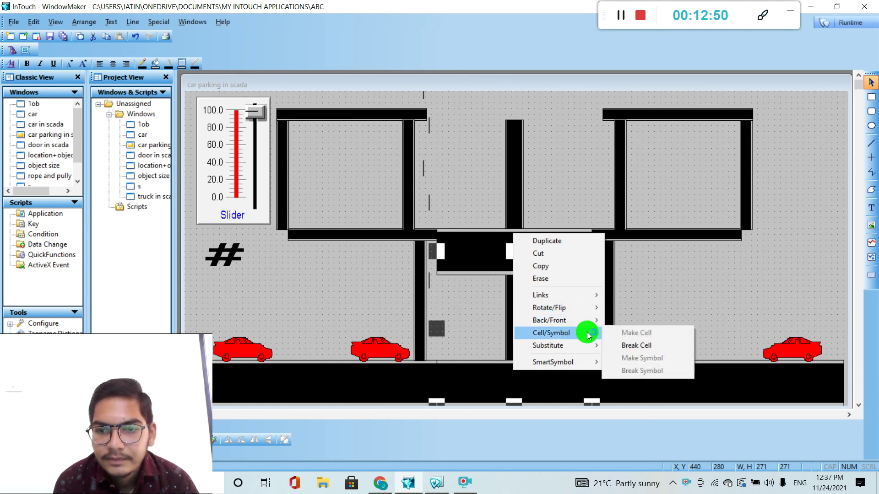
left_click(616, 345)
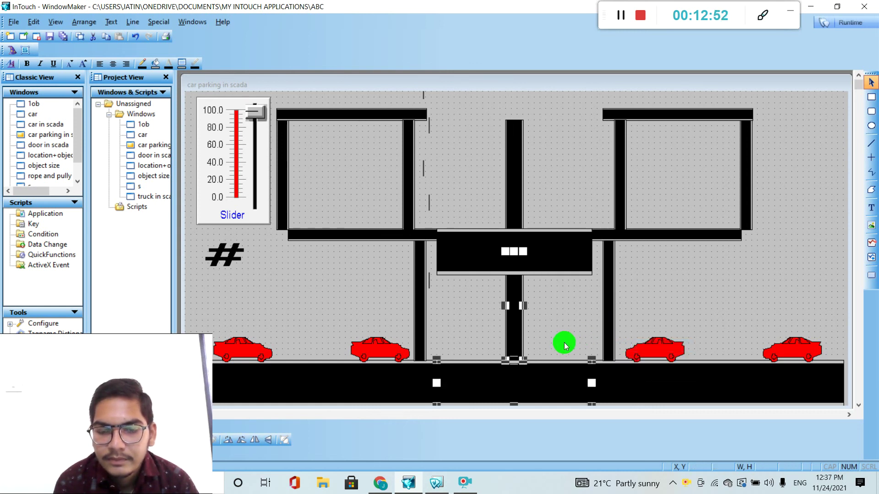
right_click(514, 300)
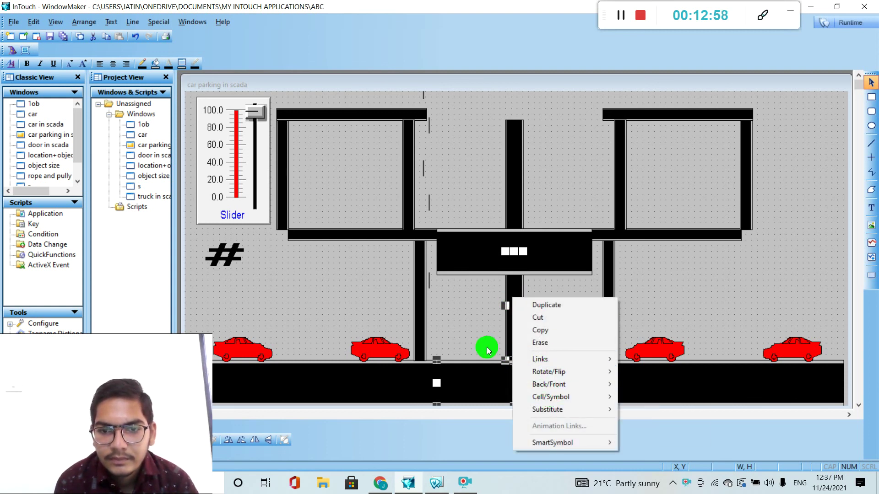
double_click(477, 370)
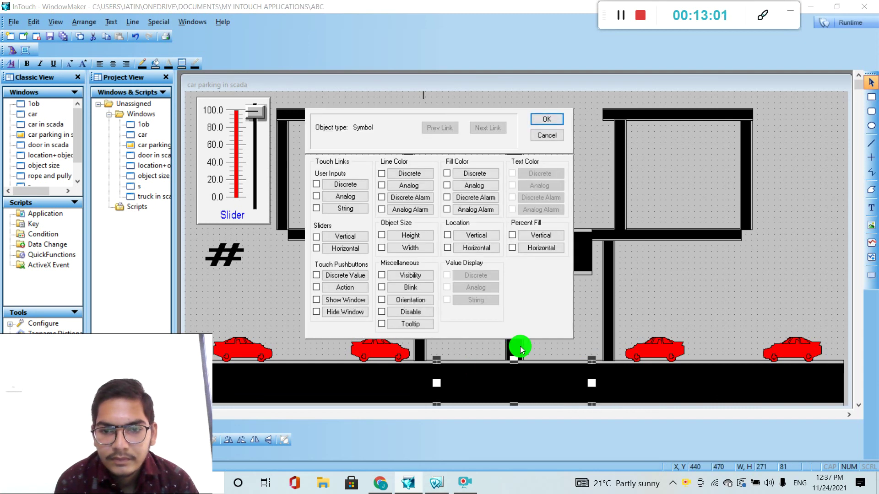
left_click(557, 133)
left_click(512, 315)
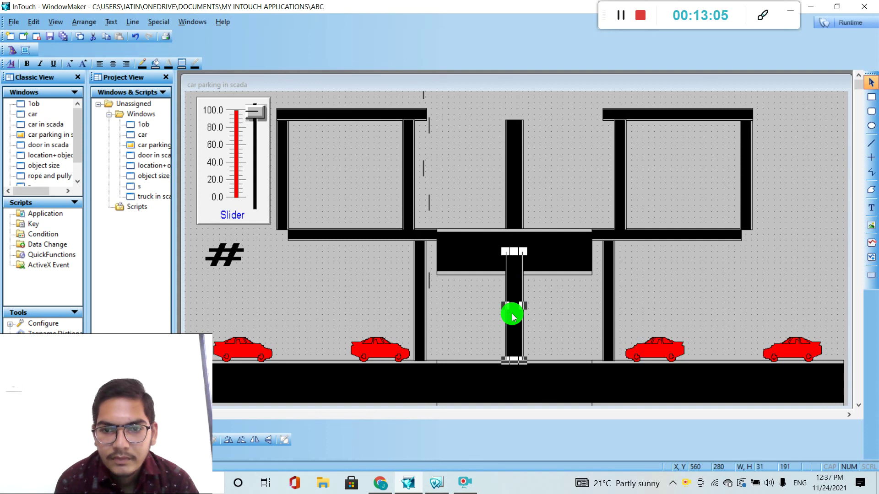
right_click(513, 315)
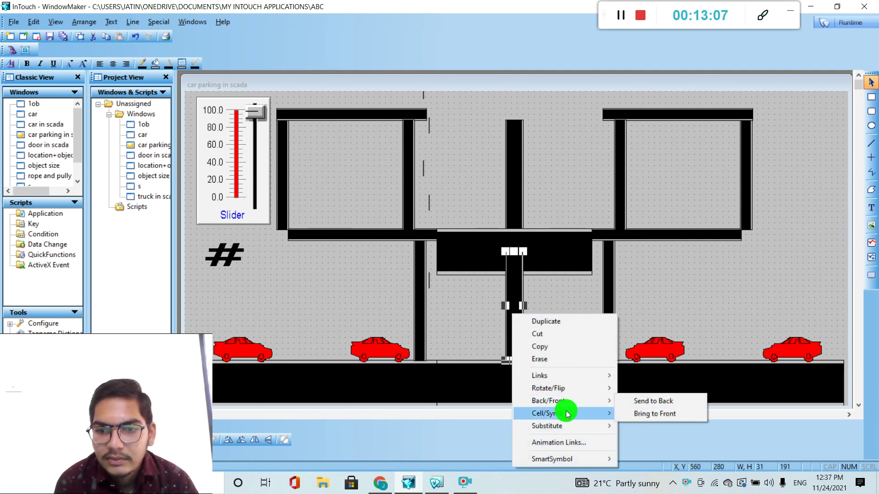
left_click(687, 271)
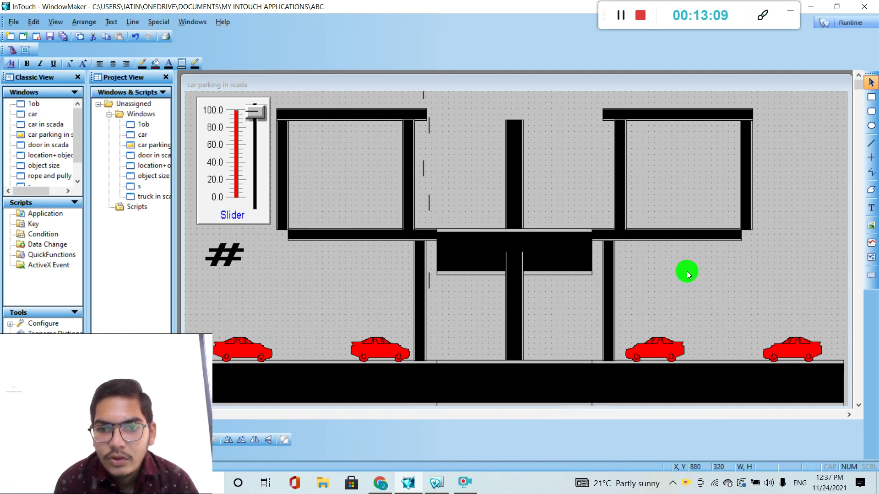
Compare the Y positions of the ground-level centre floor and the upper floor section.
left_click(495, 376)
left_click(476, 242)
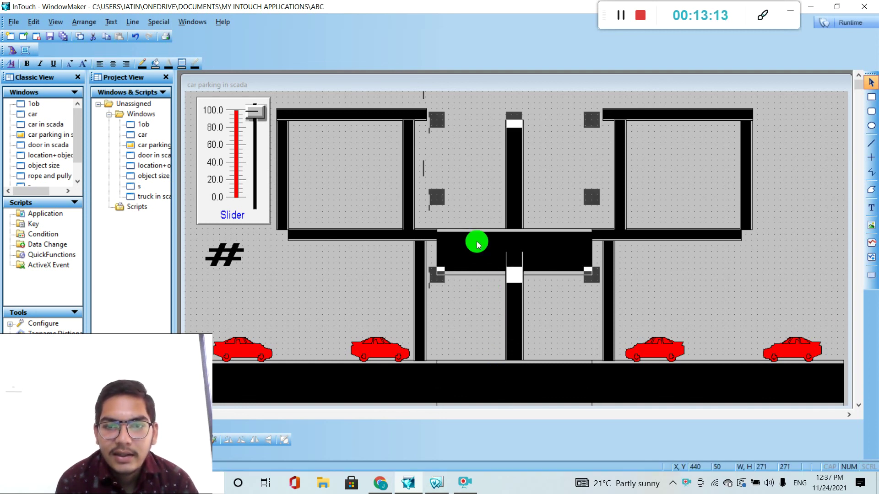
left_click(473, 387)
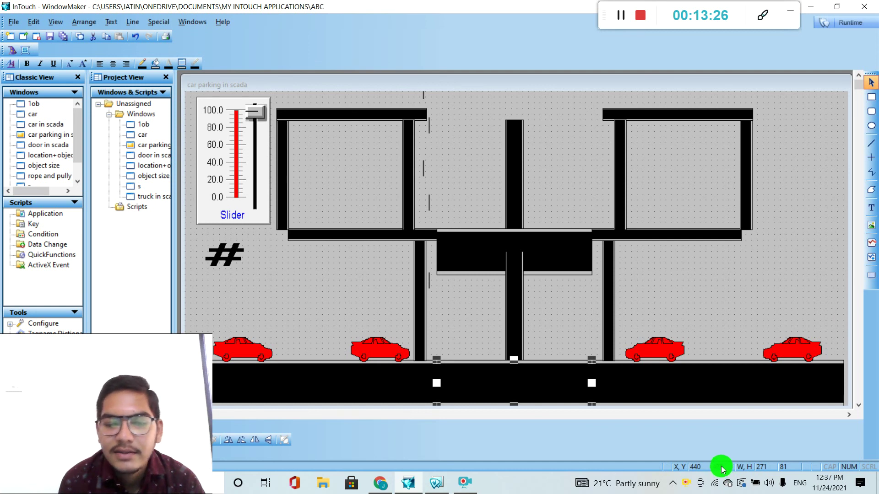
left_click(539, 232)
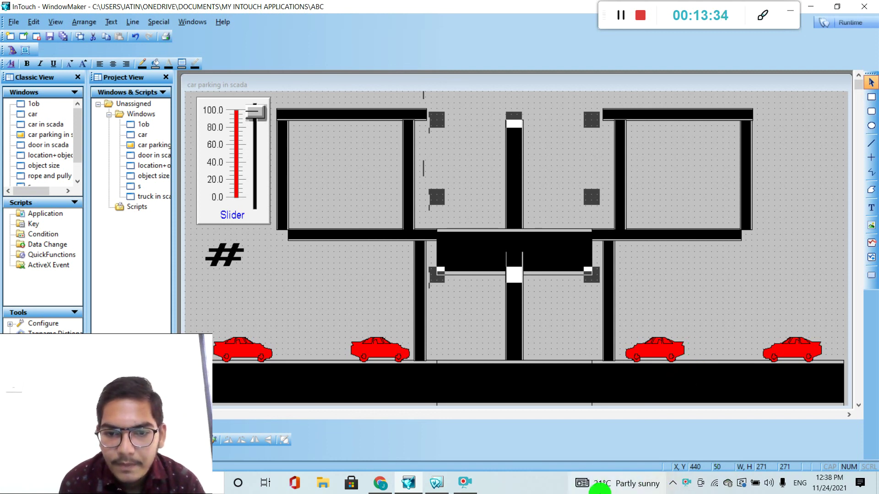
left_click(534, 395)
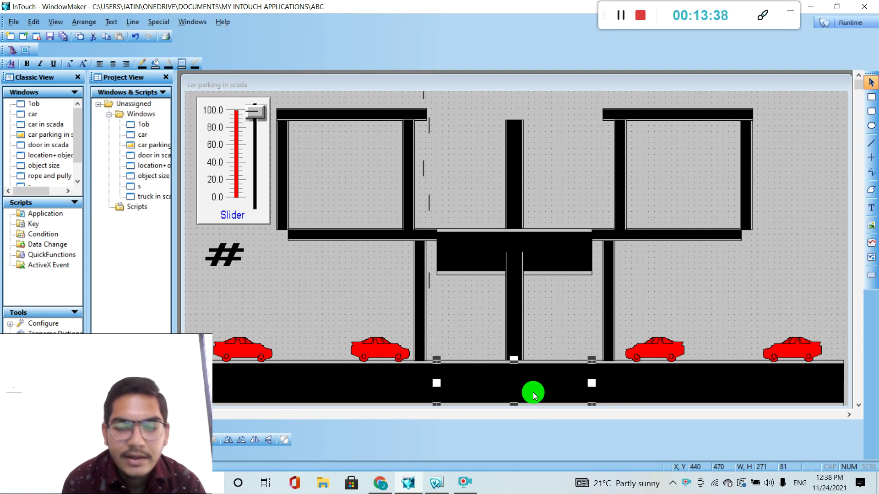
left_click(544, 251)
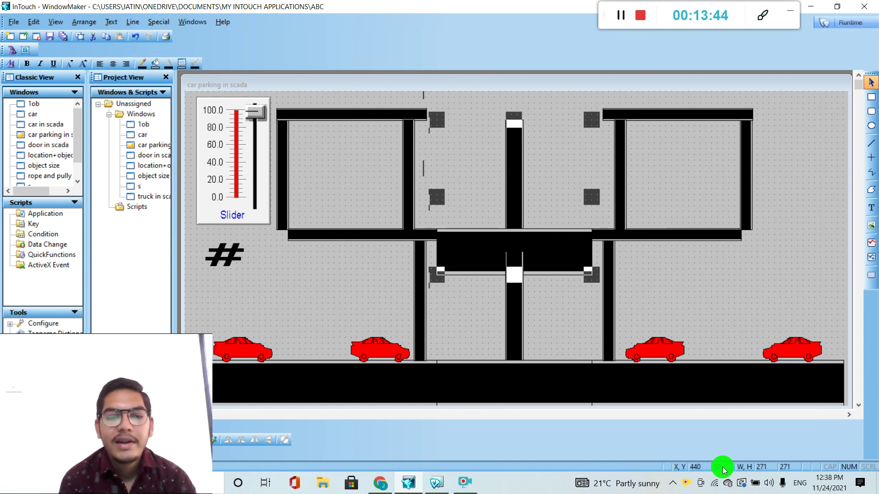
Give the ground-level centre floor a vertical location link on SL, moving up 420 from value 20 to 30, with down movement 0.
double_click(526, 389)
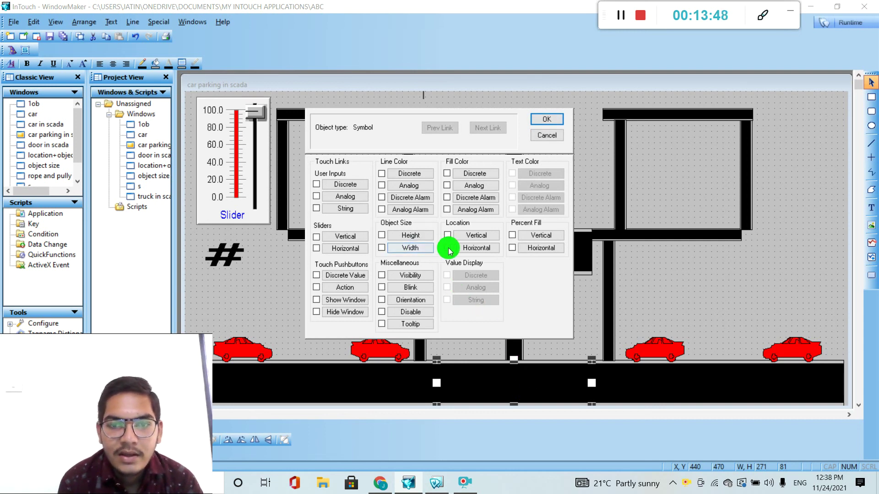
left_click(460, 235)
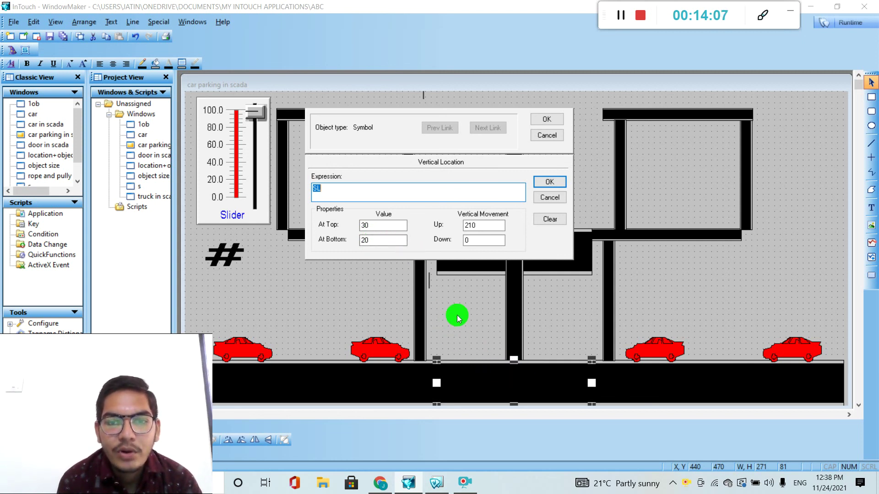
double_click(371, 224)
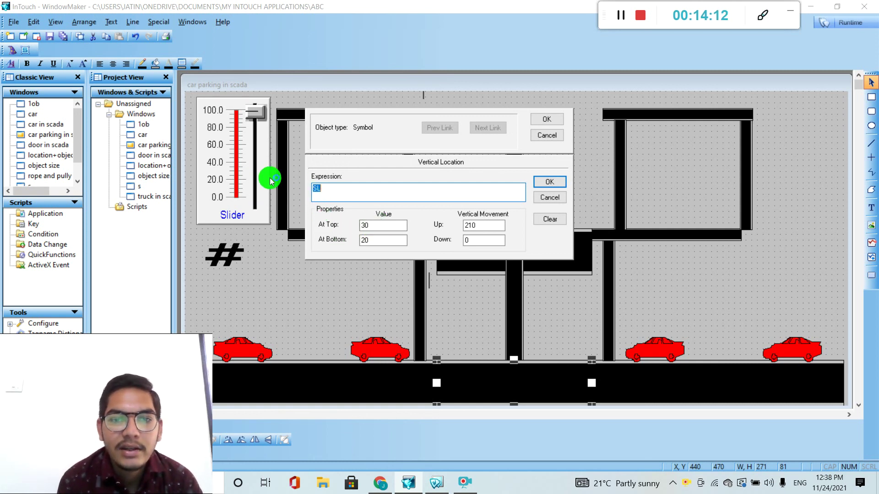
left_click(475, 238)
type("0")
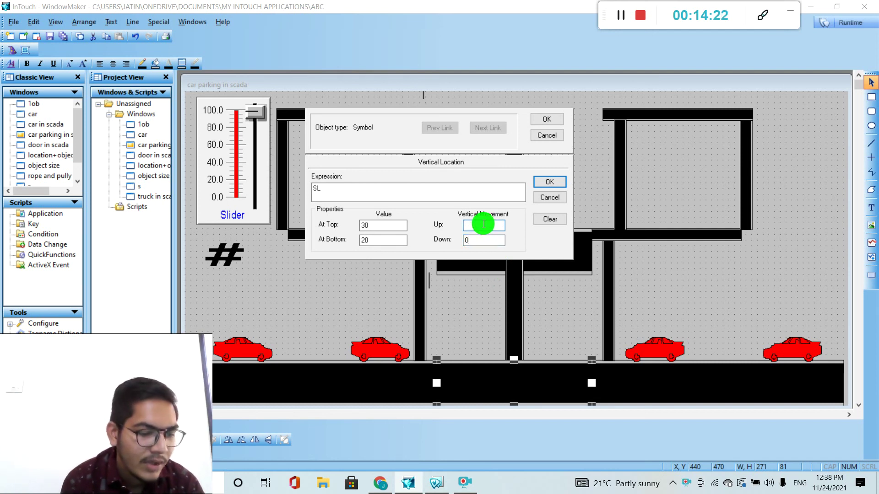
type("420")
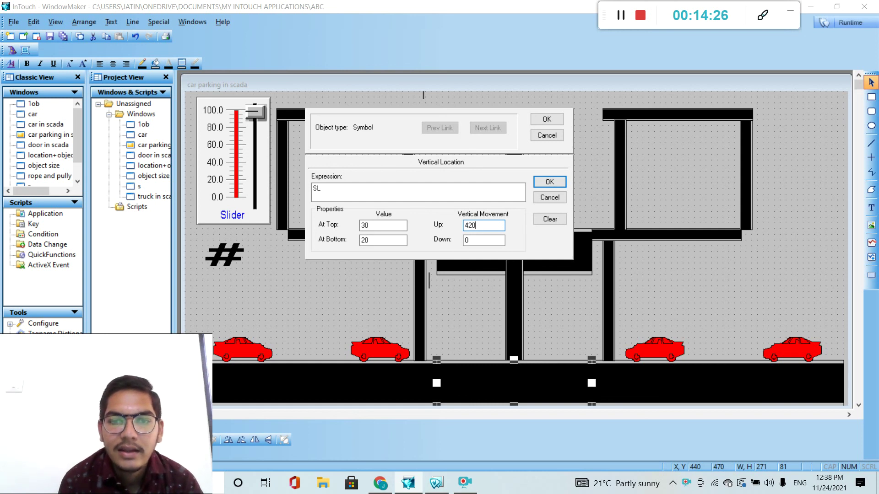
left_click(544, 184)
left_click(550, 120)
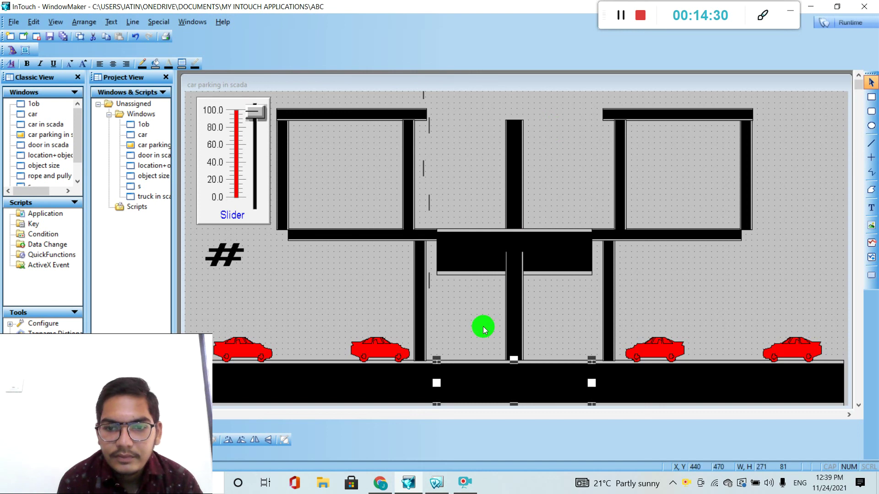
Link the ground-level centre pillar's vertical location to SL, with values 20 to 30 and an upward movement of 420.
double_click(514, 339)
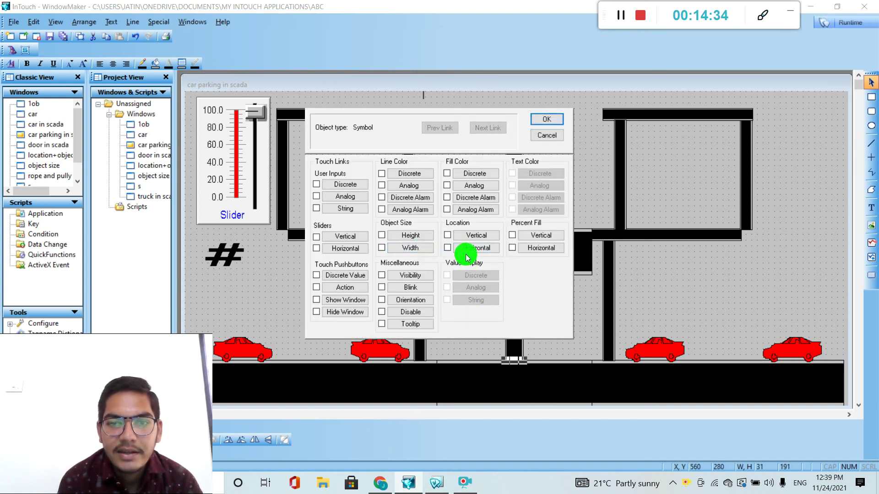
left_click(468, 236)
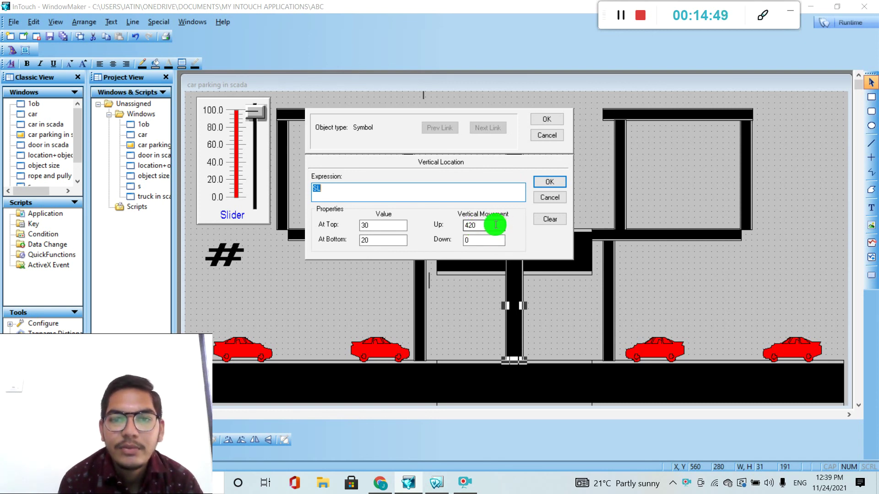
left_click(549, 185)
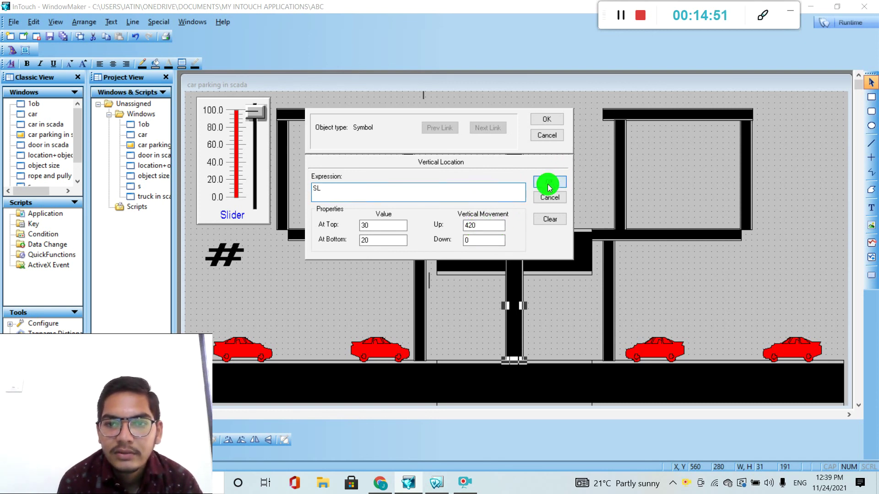
left_click(549, 120)
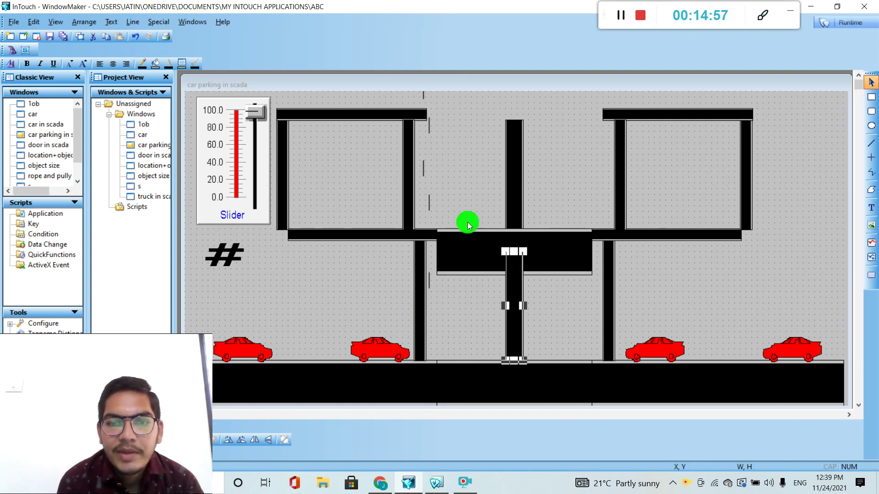
Duplicate the two inner ground-level cars and place the copies on the upper floor either side of its pillar, at X 450 and X 600, Y 200.
left_click(378, 346)
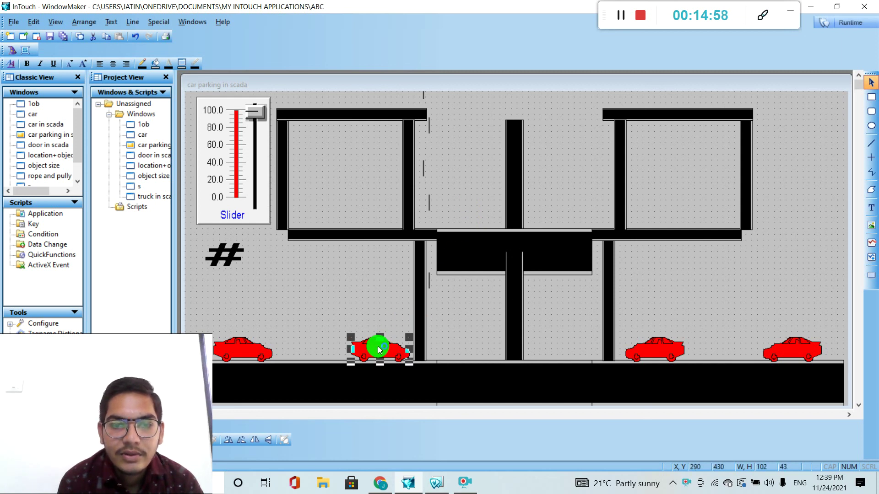
key("ctrl+d")
left_click_drag(388, 363, 466, 221)
left_click(666, 348)
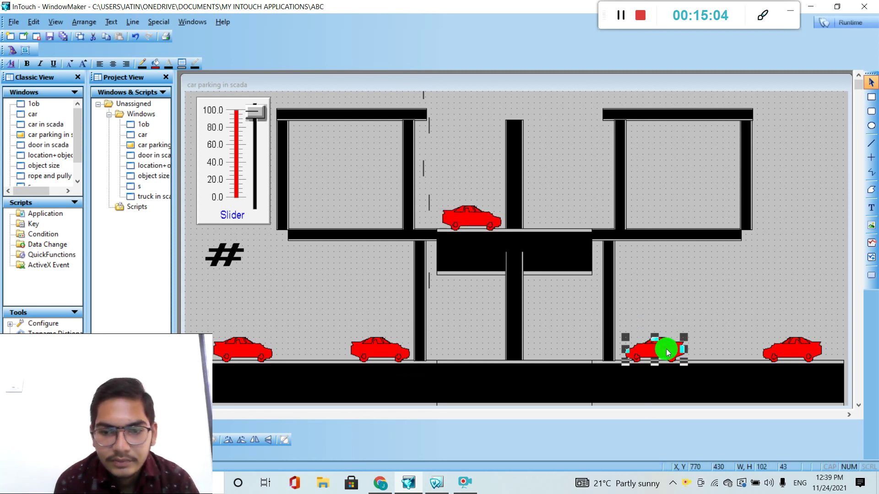
key("ctrl+d")
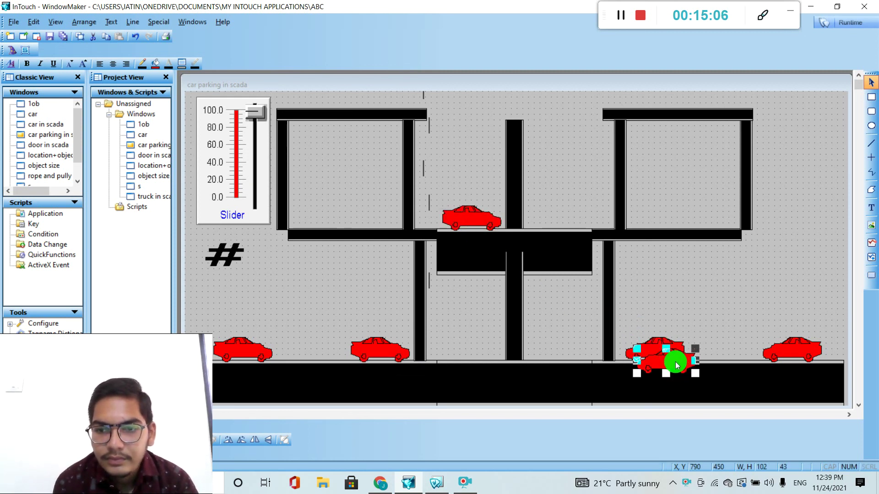
left_click_drag(675, 362, 568, 219)
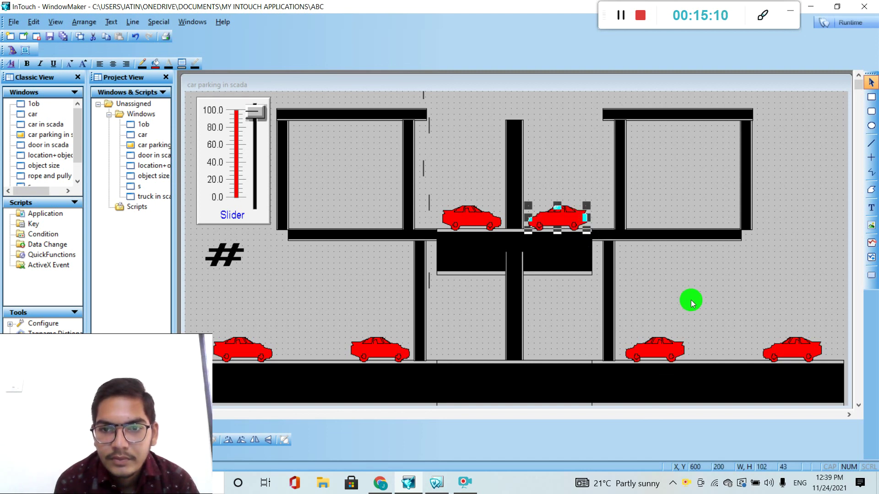
Compare the left inner ground-level car's Y with its upper copy and link its vertical location to SL, 20 to 30, up 230, down 0.
left_click(383, 346)
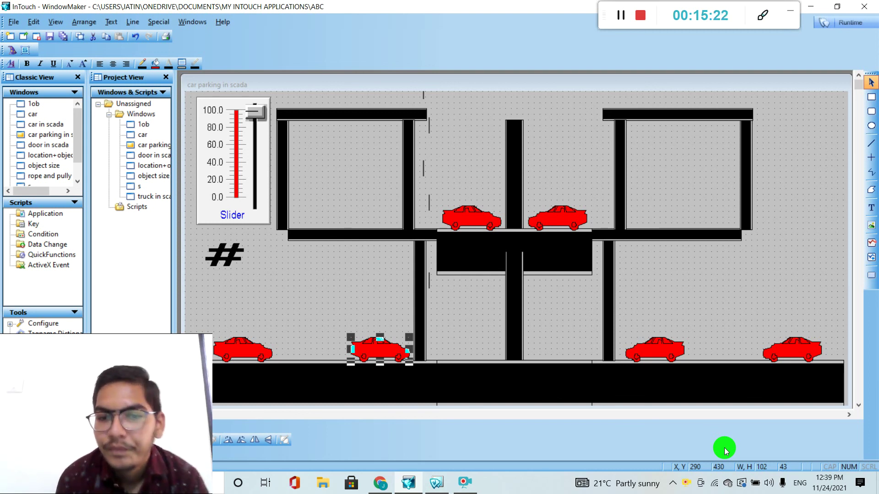
left_click(468, 216)
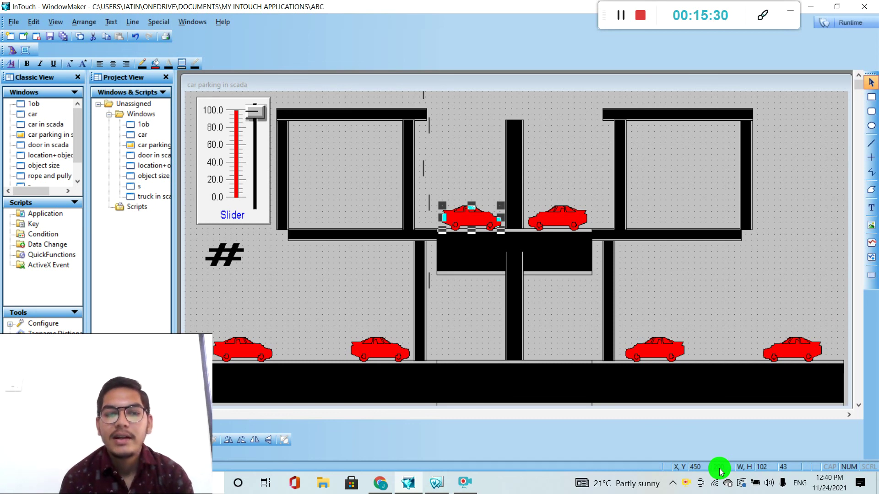
double_click(392, 350)
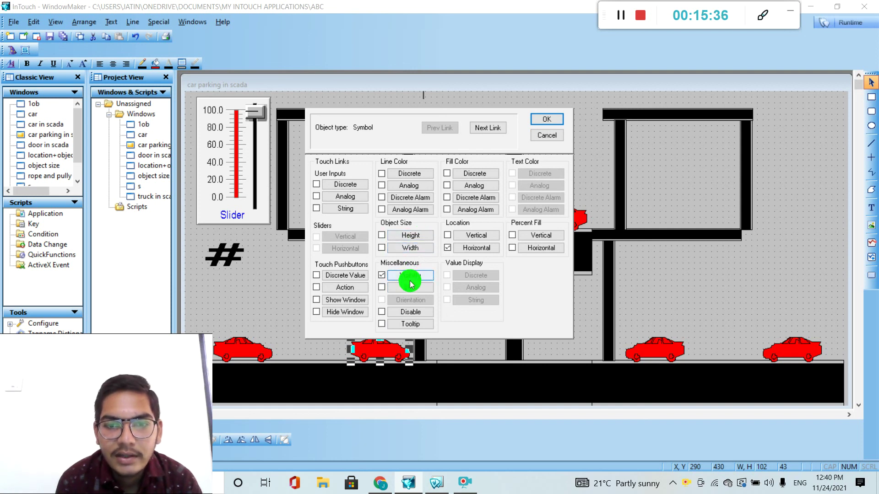
left_click(466, 236)
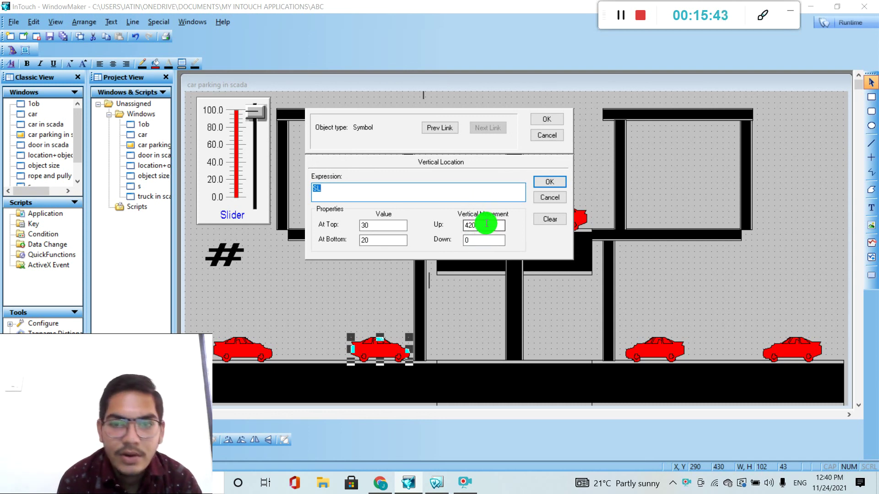
left_click(486, 223)
key("BackSpace")
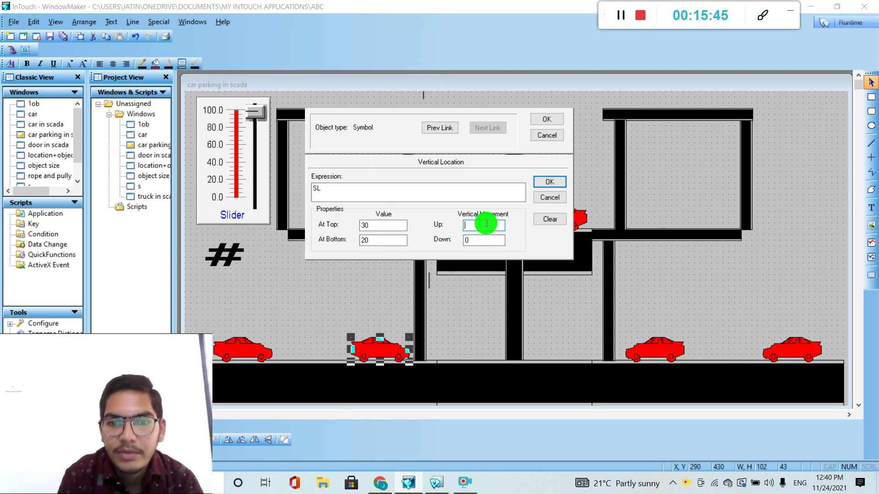
type("230")
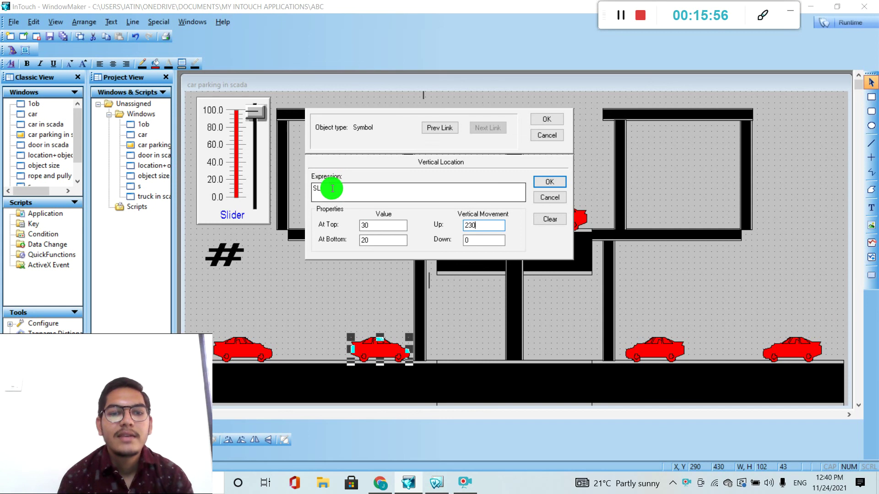
left_click(555, 184)
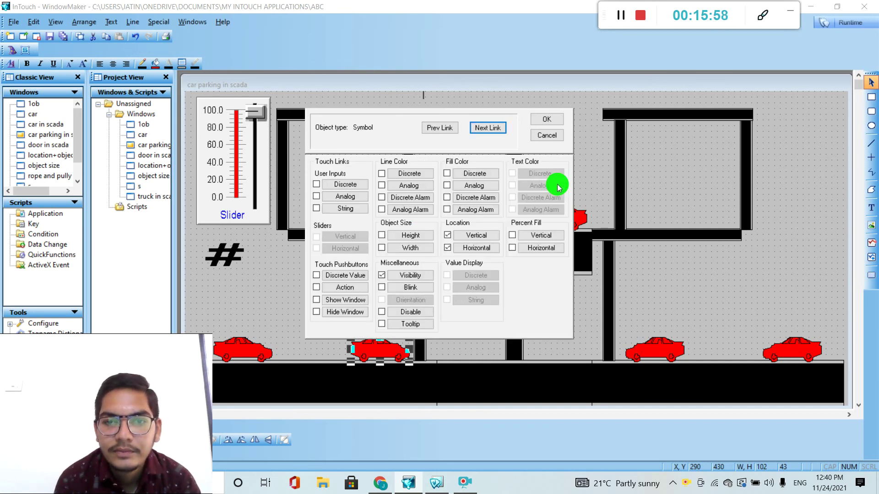
left_click(544, 120)
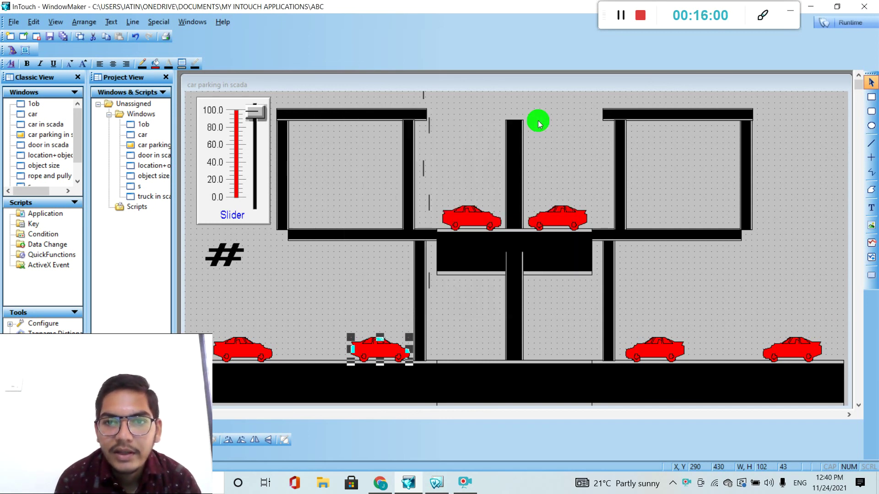
Give the right inner ground-level car a vertical location link on SL, moving up 230 from value 20 to 30, with down movement 0.
left_click(659, 354)
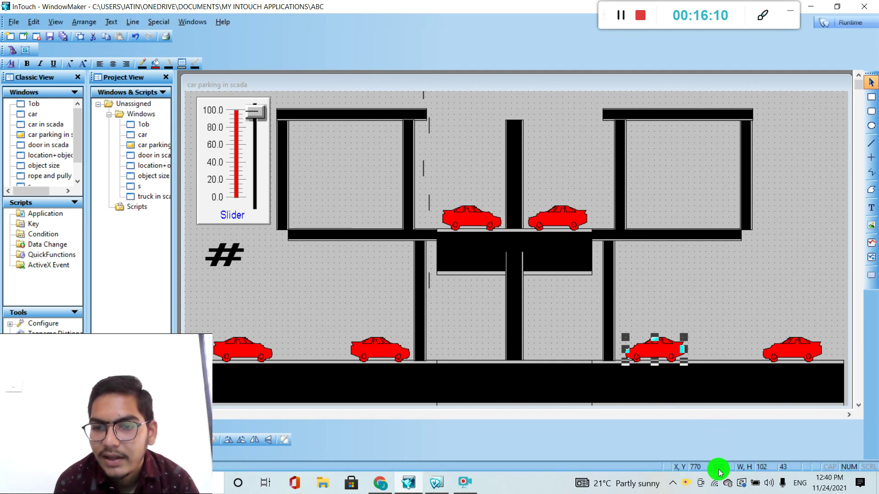
left_click(542, 214)
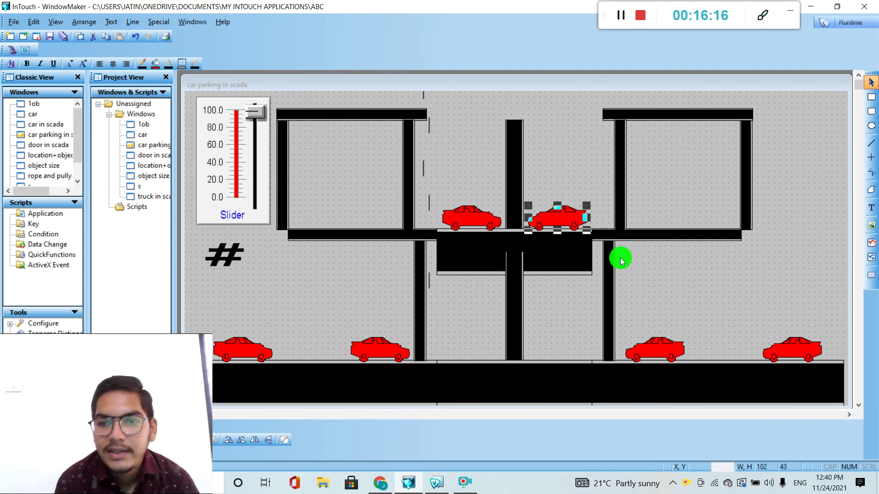
left_click(640, 351)
double_click(640, 350)
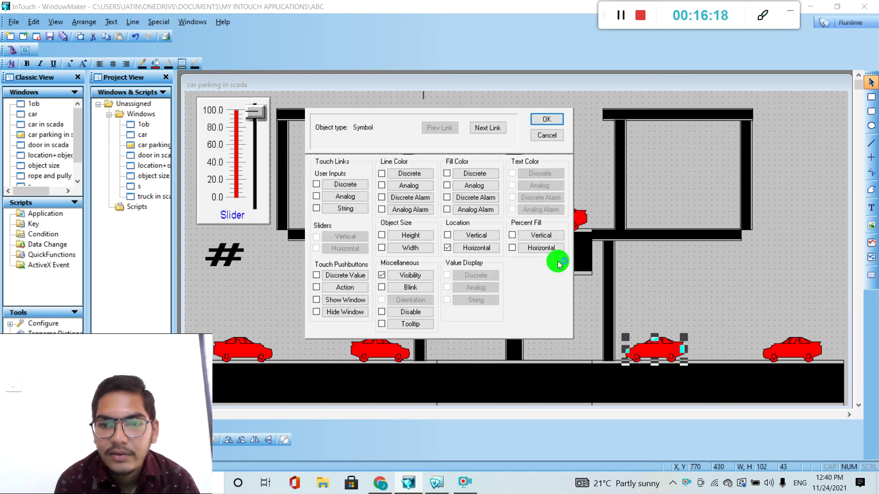
left_click(478, 237)
double_click(476, 226)
type("230")
left_click(479, 241)
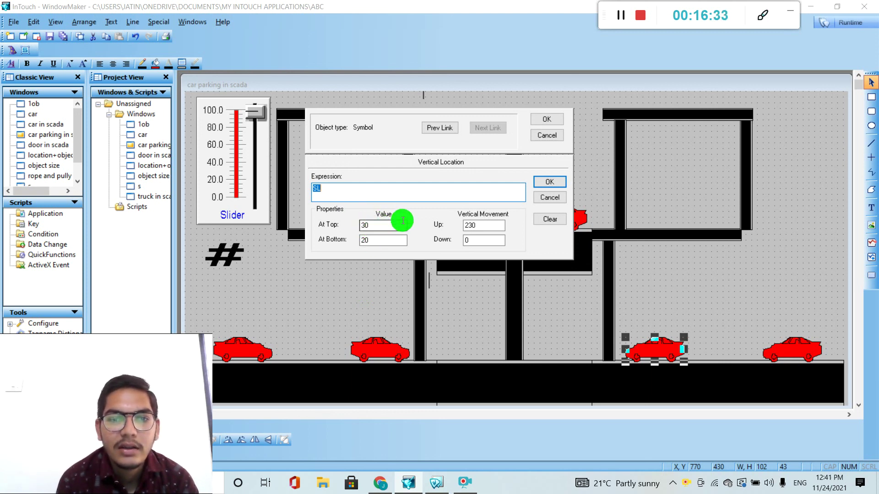
left_click(559, 179)
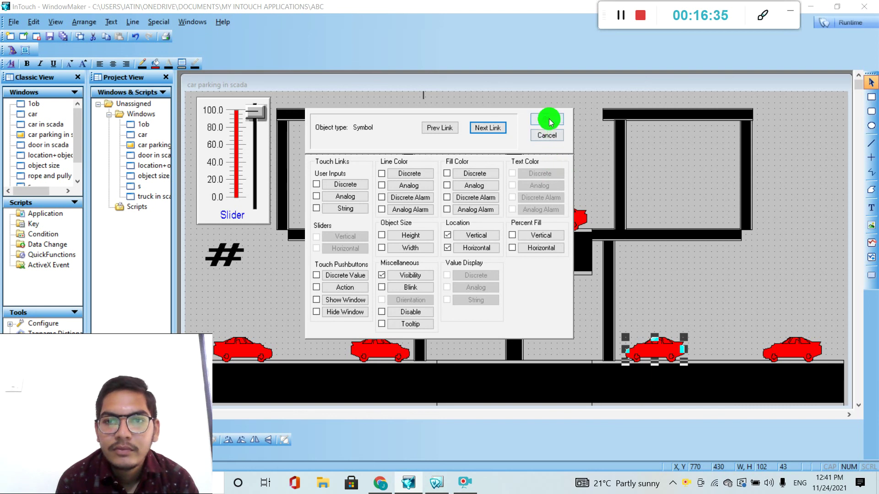
left_click(548, 118)
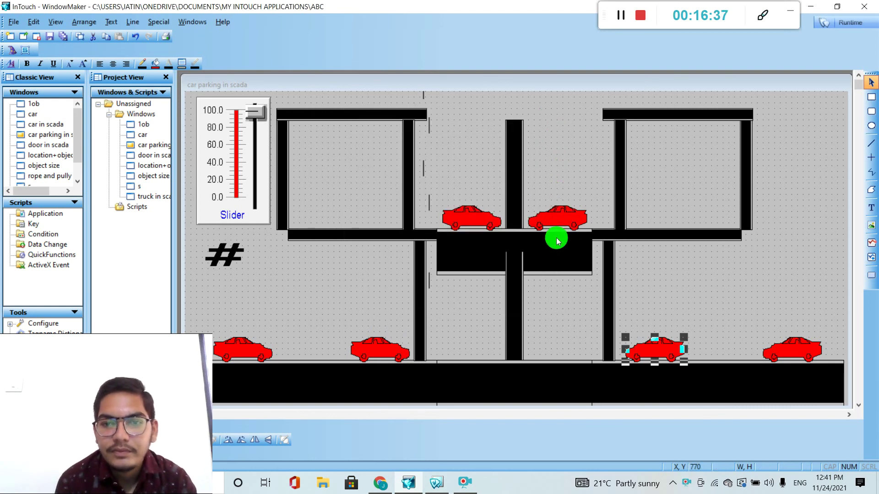
Delete both car copies on the upper level and the upper centre floor section with its pillar.
left_click(474, 222)
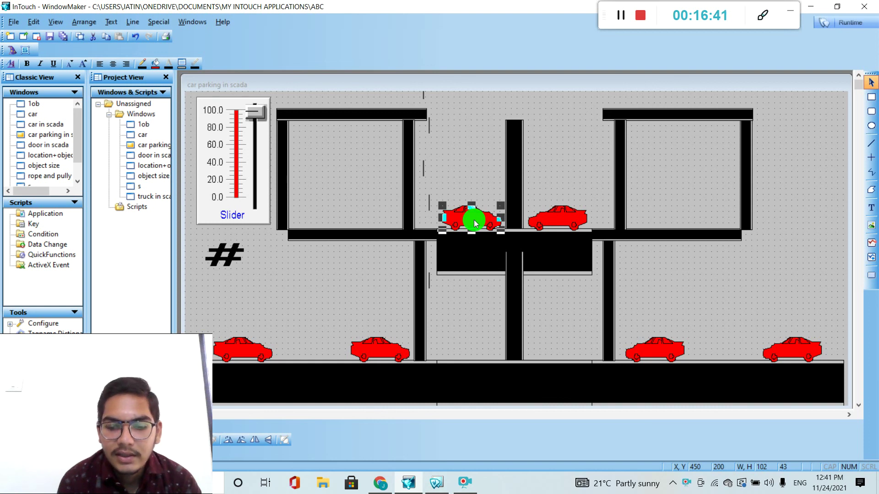
key("Delete")
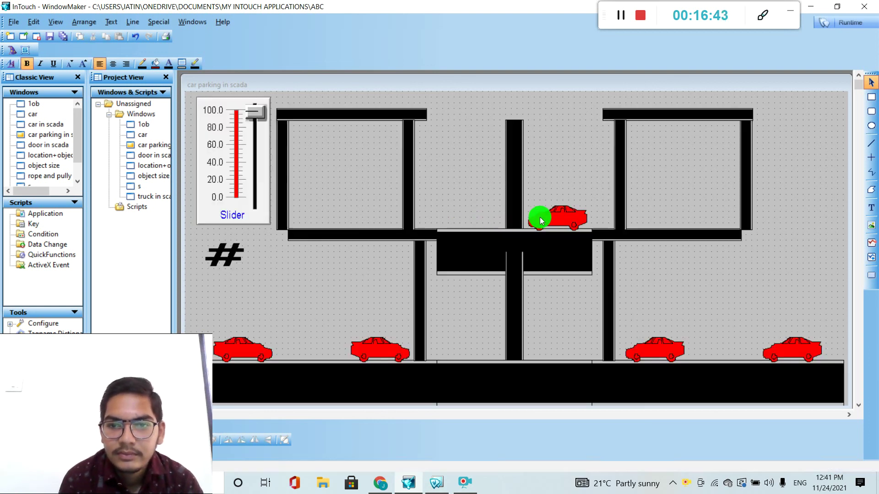
left_click(549, 218)
key("Delete")
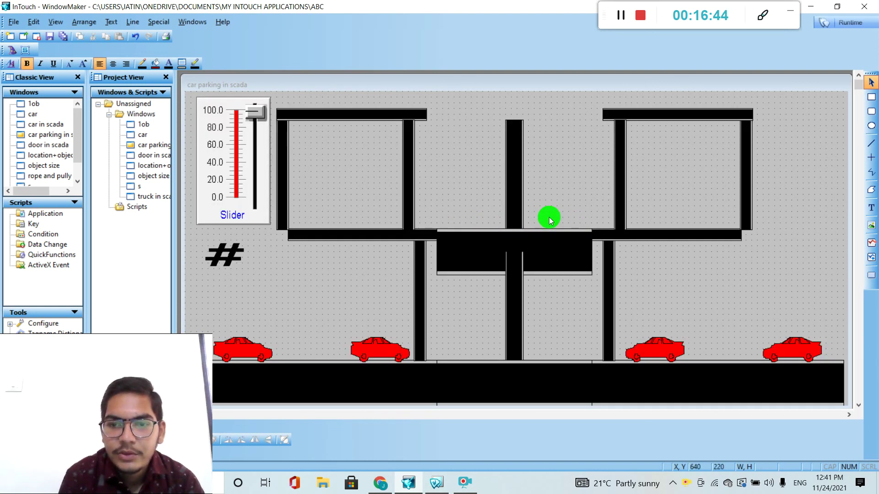
left_click(492, 256)
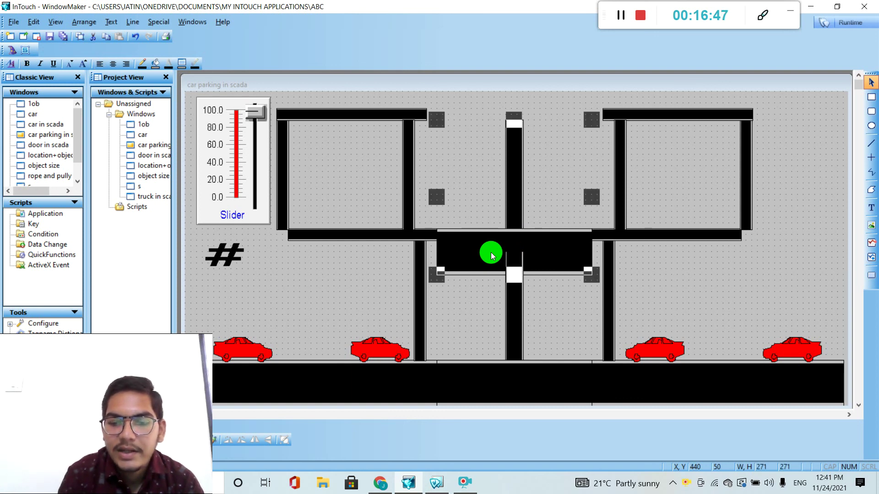
key("Delete")
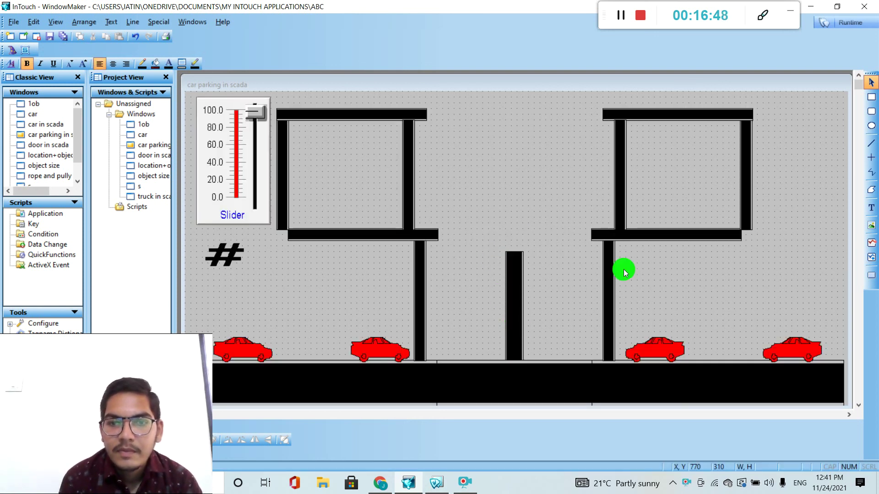
Run the window in WindowViewer, test the animation with the slider, and return to development in WindowMaker.
left_click(863, 23)
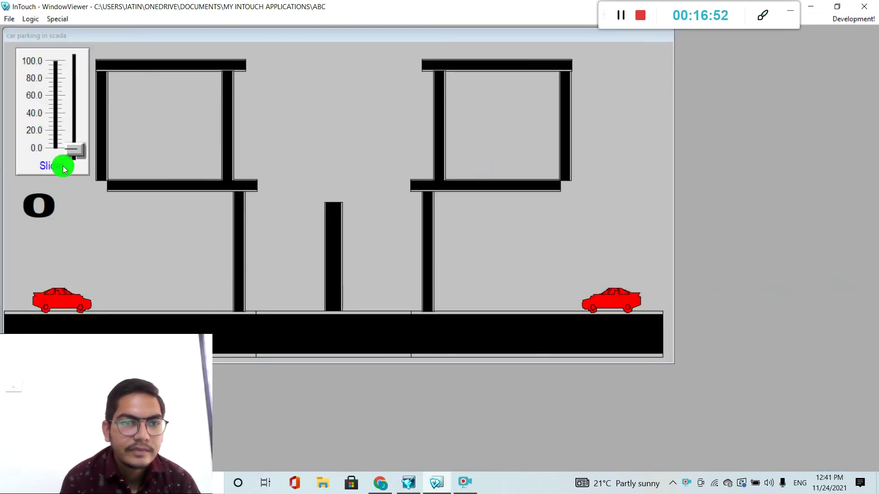
mouse_move(72, 158)
left_mouse_down()
mouse_move(72, 112)
mouse_move(73, 149)
left_mouse_up()
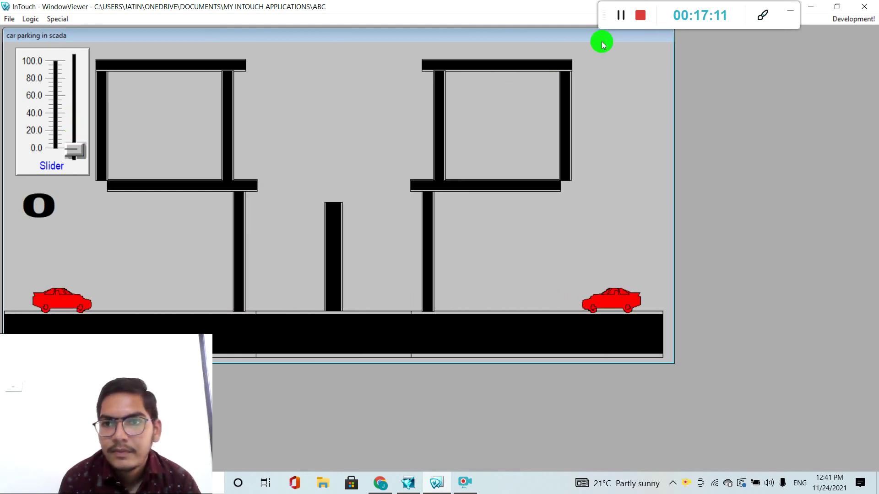
left_click(840, 22)
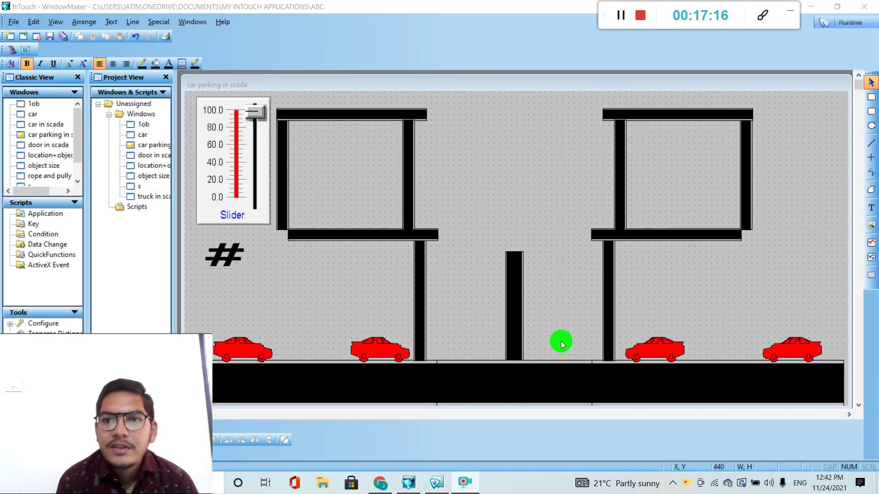
Place a copy of the ground-level centre floor at the upper level, X 440, Y 240, and compare its Y position with the original.
left_click(529, 380)
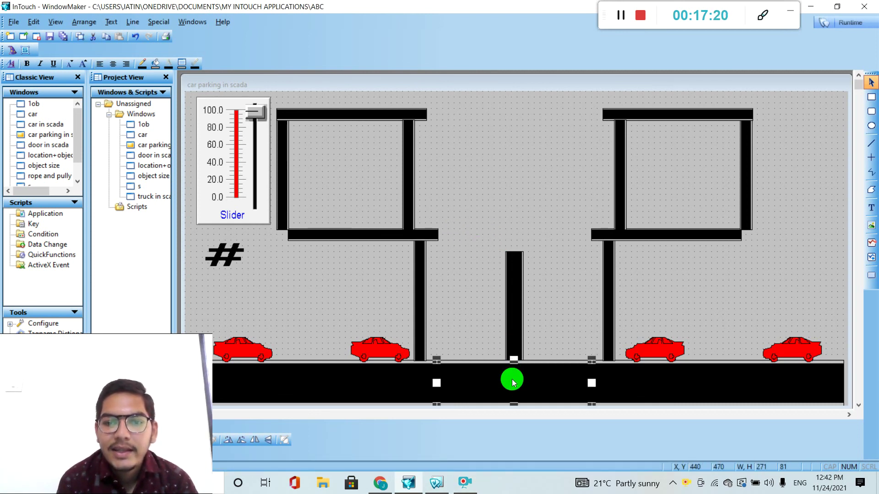
left_click_drag(513, 382, 493, 249)
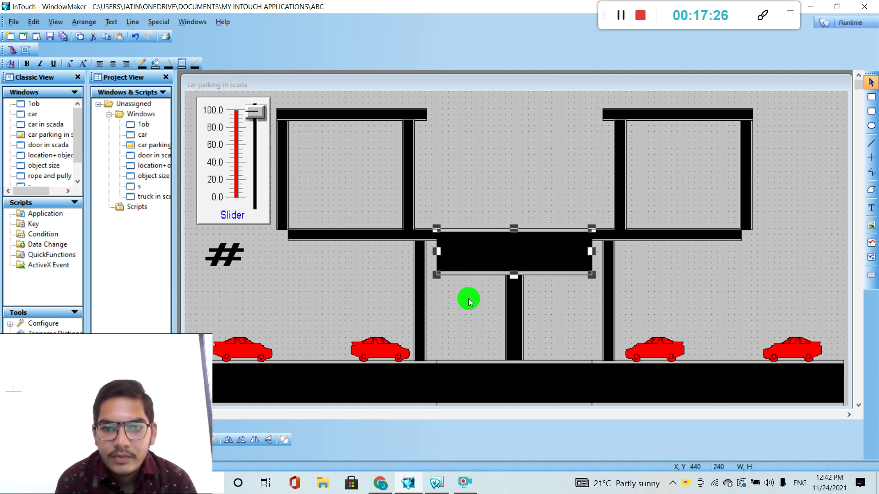
left_click(506, 389)
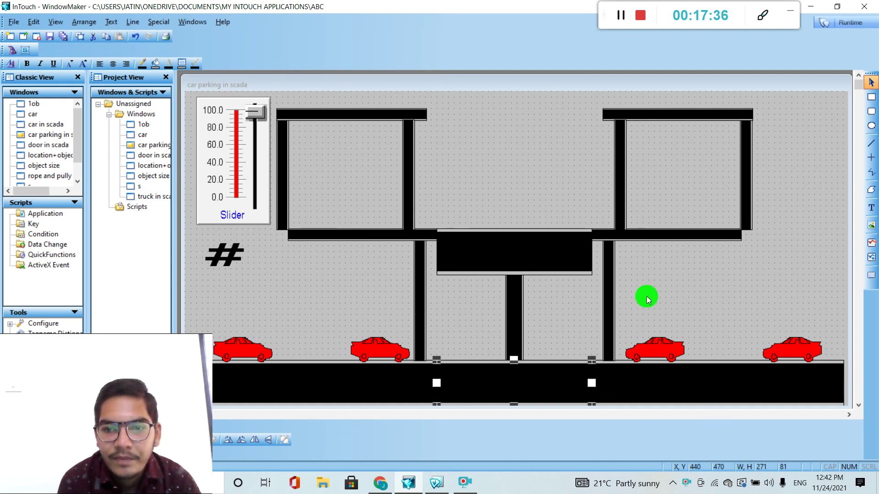
left_click(547, 254)
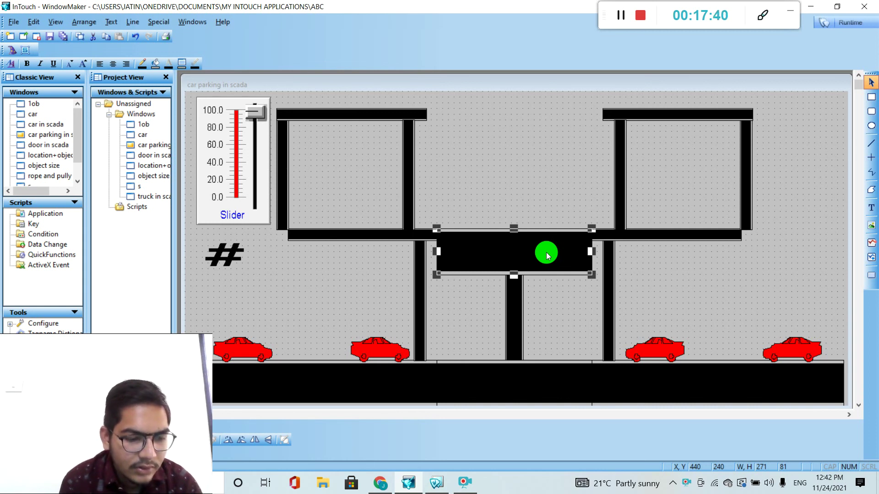
Set the upward movement of the ground-level centre floor's vertical location link to 230.
left_click(526, 376)
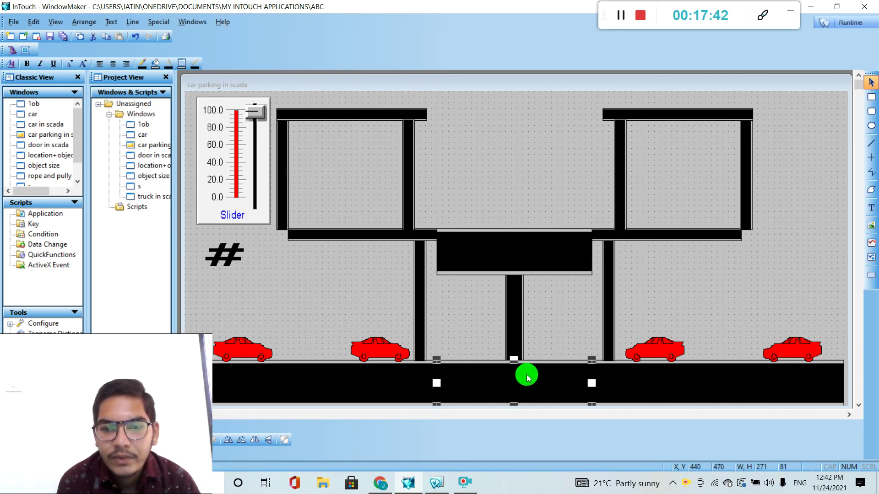
double_click(526, 376)
left_click(458, 234)
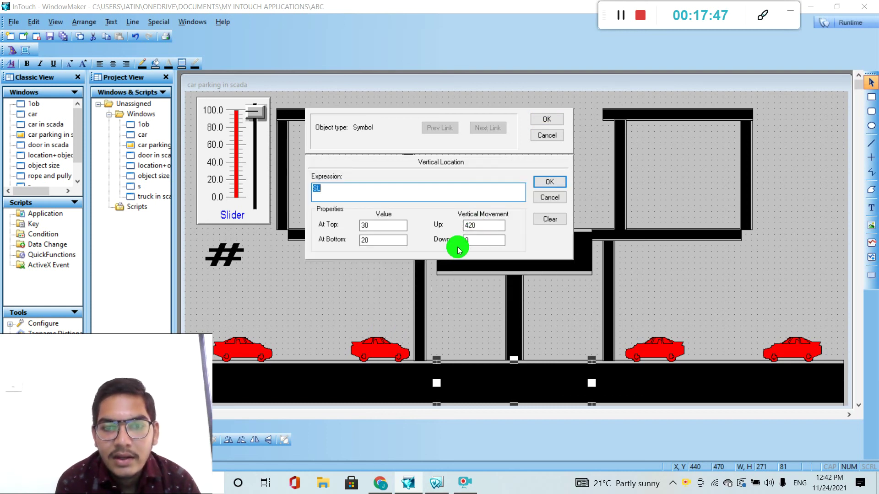
left_click(480, 226)
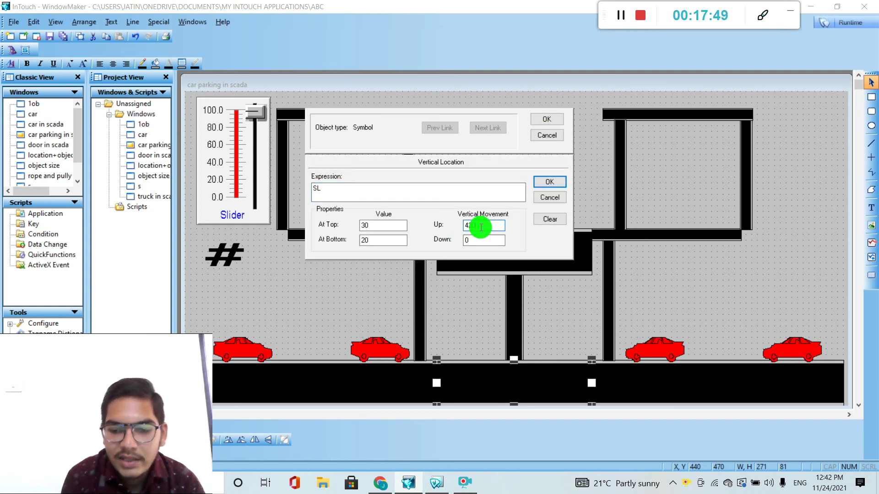
key("BackSpace")
key("BackSpace")
type("2")
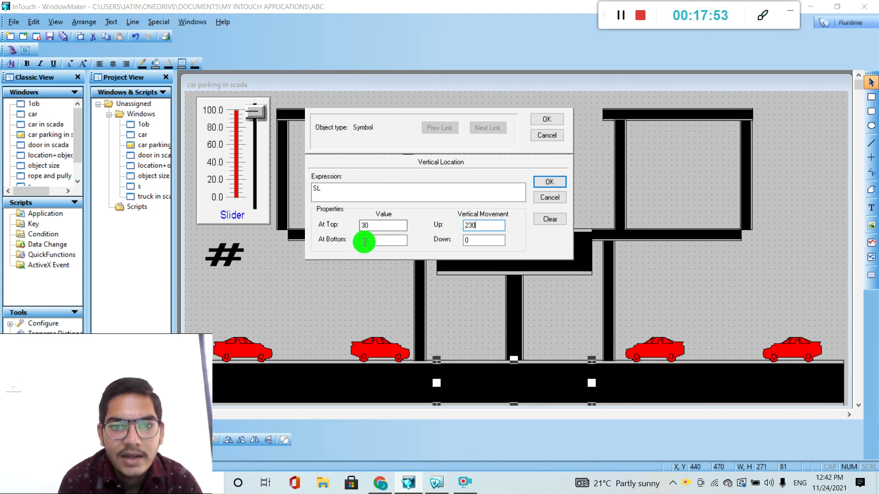
left_click(561, 182)
left_click(559, 119)
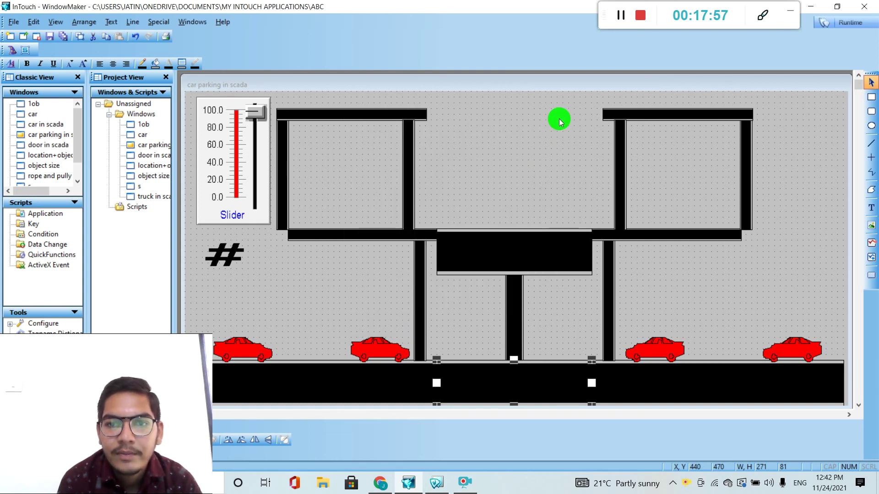
Duplicate the ground-level centre pillar, stand the copy on the upper floor at X 560, Y 50, and compare its Y position with the original.
left_click(517, 315)
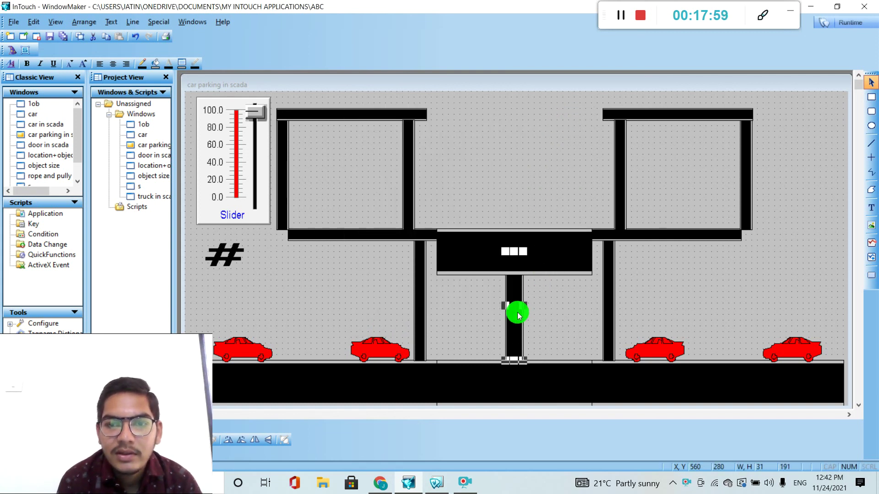
key("ctrl+d")
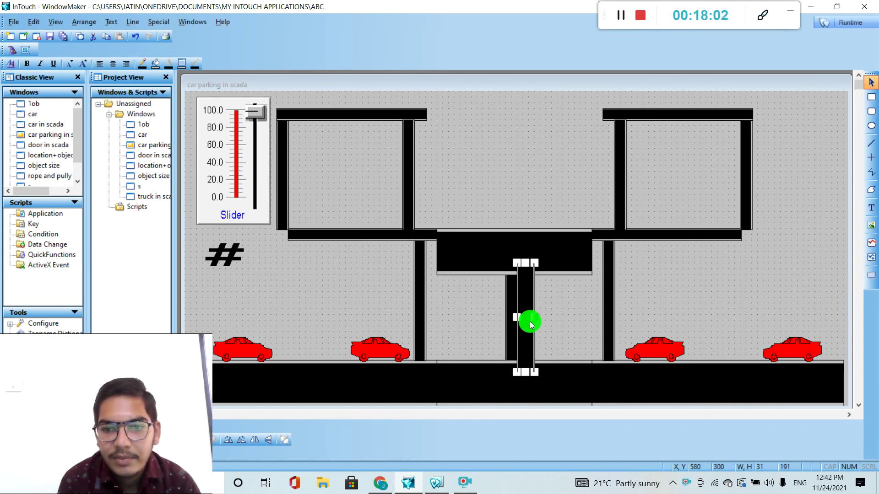
left_click_drag(531, 325, 515, 176)
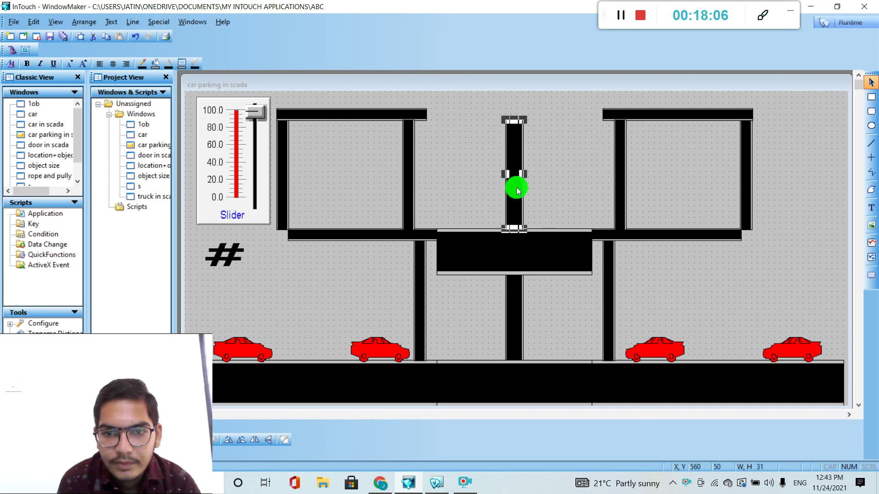
left_click(516, 330)
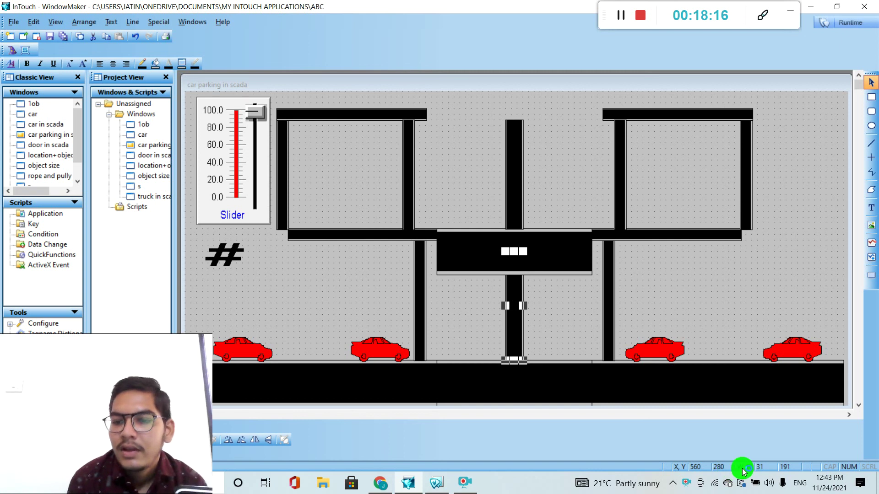
Check the upper pillar copy's position and set the upward movement of the ground-level centre pillar's vertical location link to 230.
left_click(516, 219)
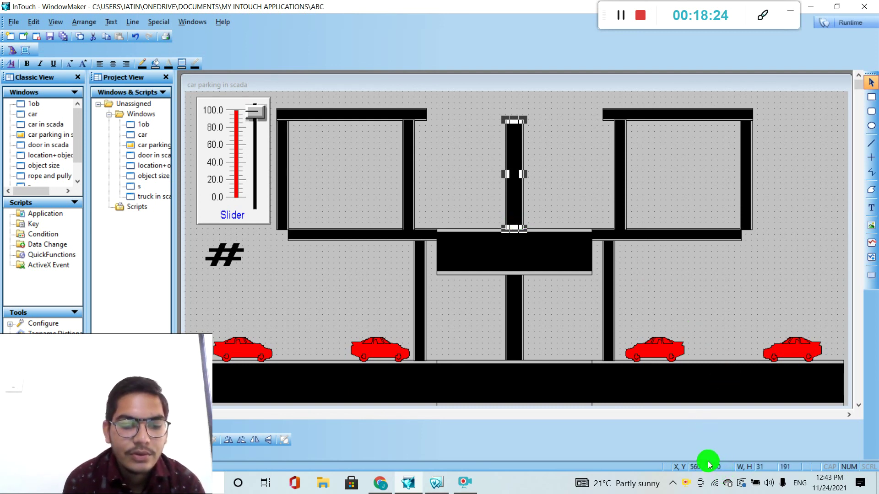
left_click(515, 311)
double_click(516, 309)
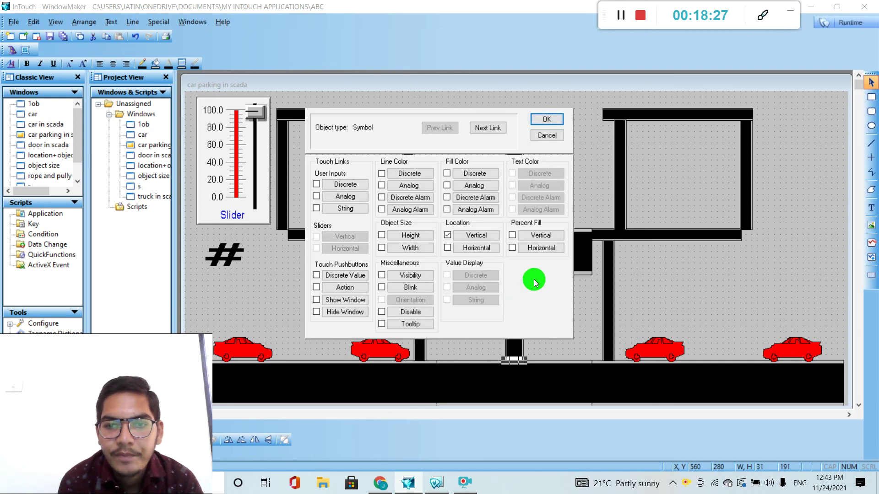
left_click(462, 234)
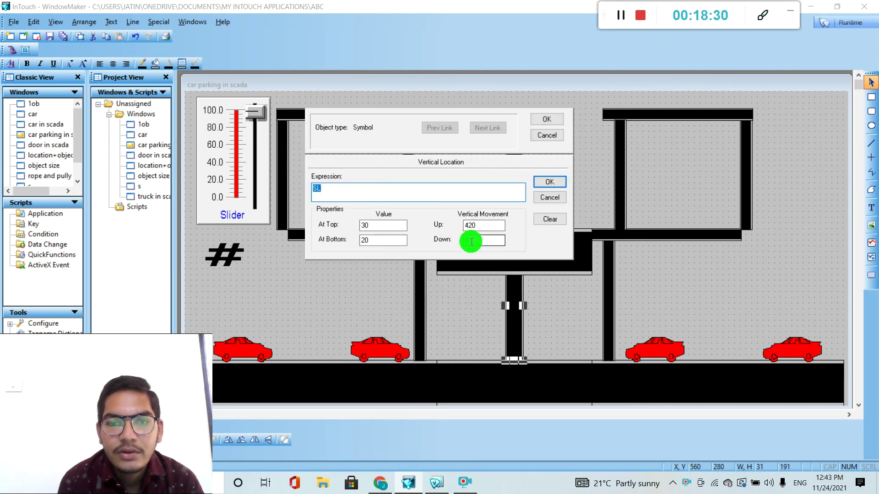
left_click(483, 226)
key("BackSpace")
key("BackSpace")
key("BackSpace")
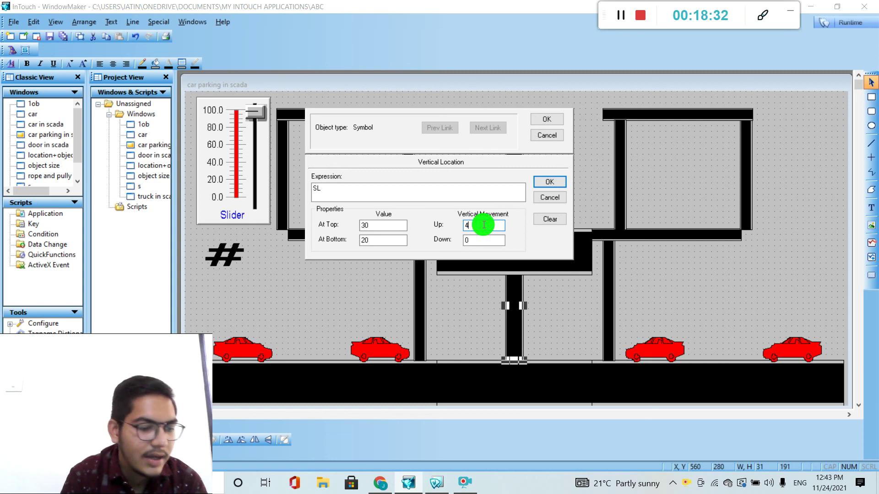
type("230")
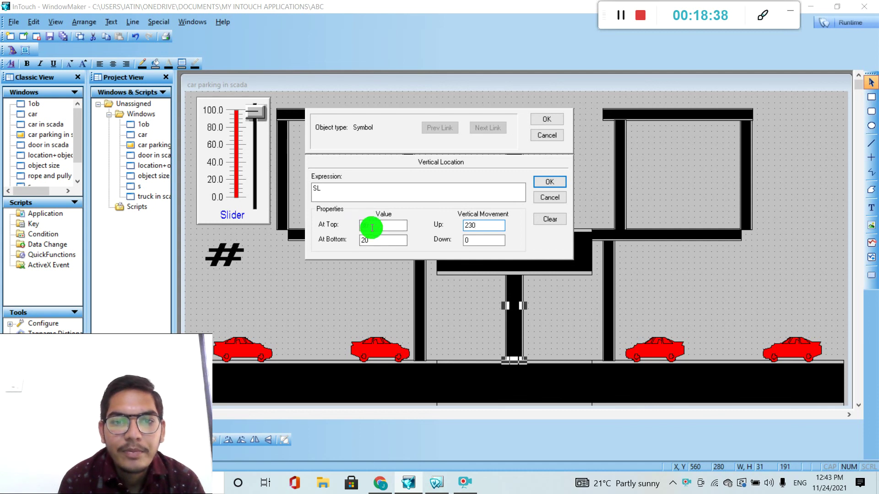
left_click(551, 180)
left_click(556, 122)
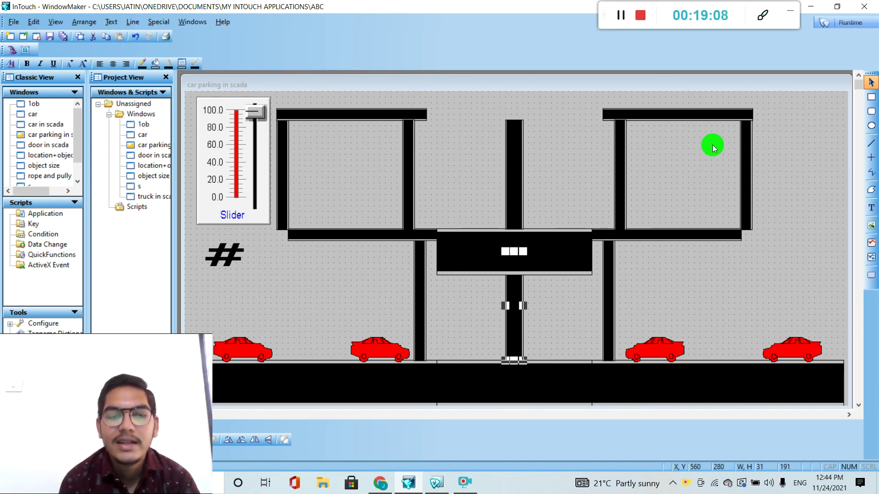
Delete the upper-level copies of the centre pillar and centre floor.
left_click(511, 210)
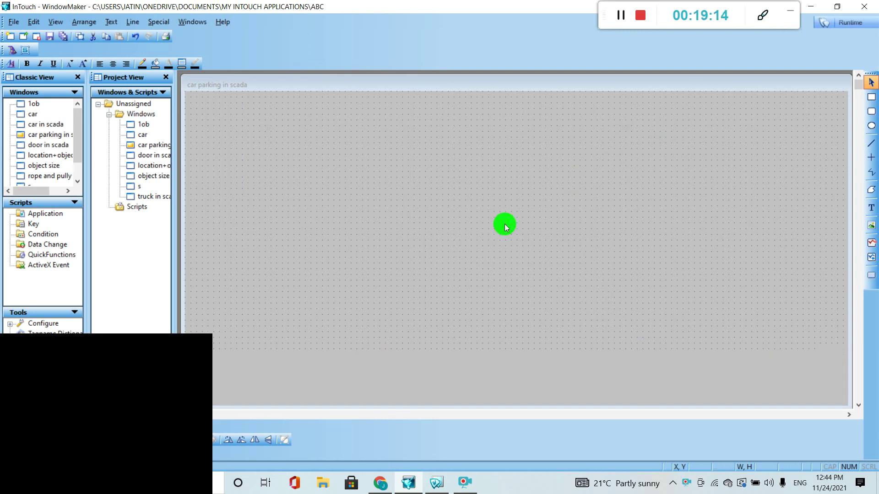
left_click(504, 256)
key("Delete")
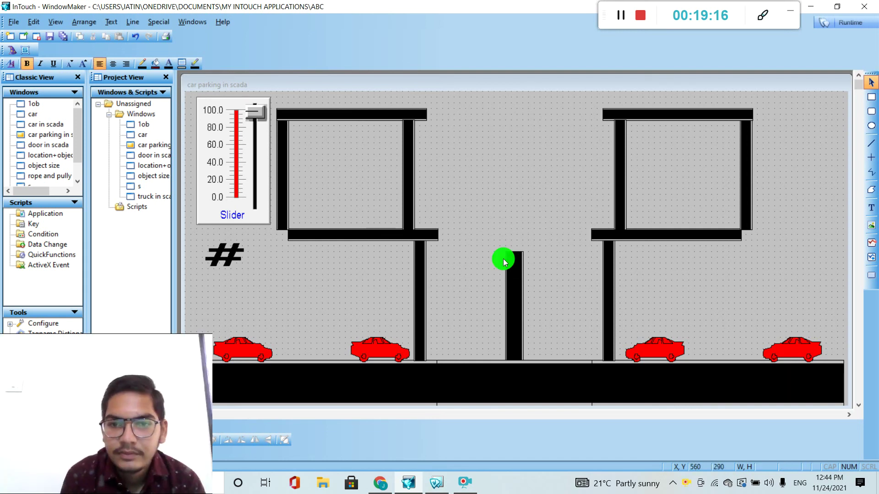
Run the window in WindowViewer, try the slider, and return to development in WindowMaker.
left_click(857, 24)
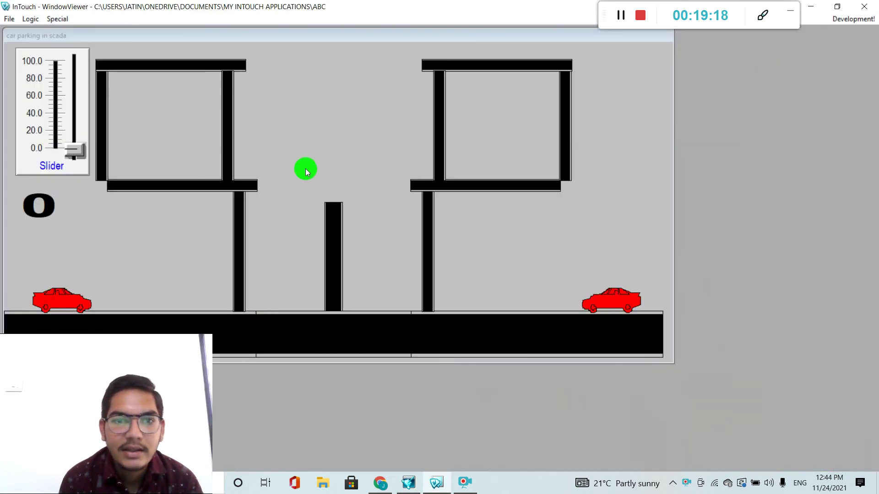
mouse_move(79, 152)
left_mouse_down()
mouse_move(76, 116)
mouse_move(85, 155)
left_mouse_up()
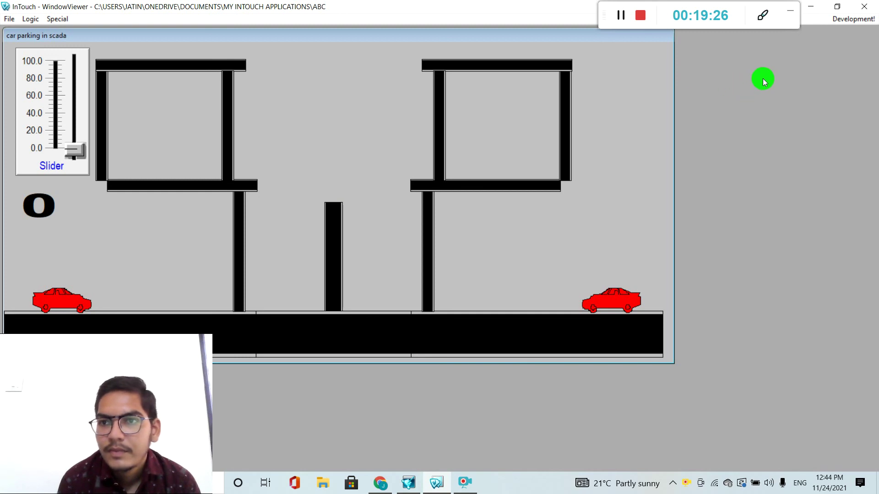
left_click(841, 19)
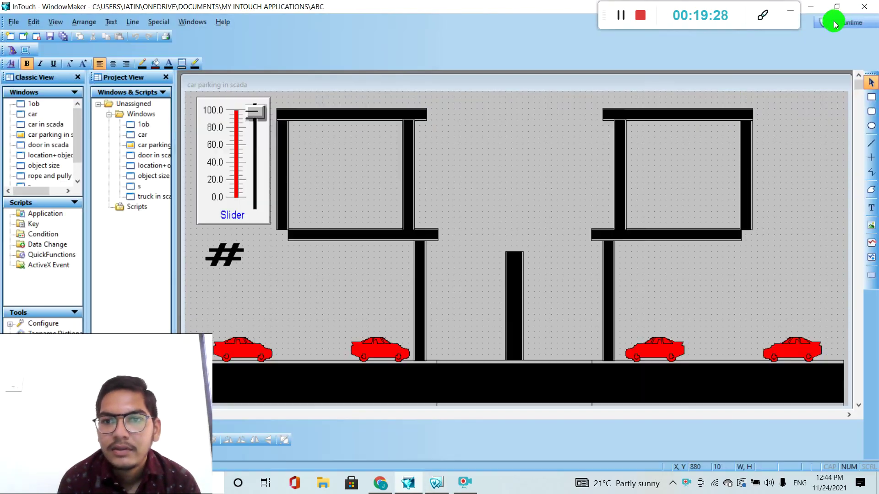
Raise the centre floor to X 440, Y 240 and stand the centre pillar on it at X 560, Y 50.
left_click(504, 370)
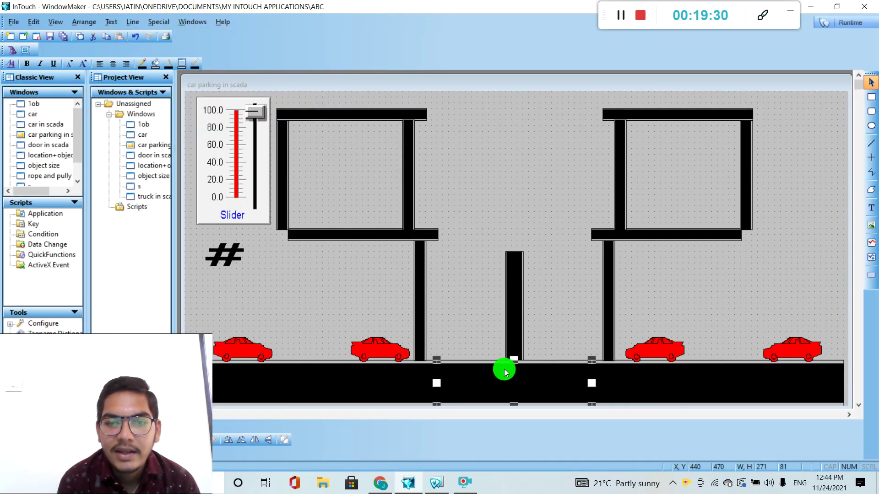
key("Up")
key("Up")
key("Up")
key("Up")
key("Up")
key("Up")
key("Up")
key("Up")
key("Up")
key("Up")
key("Up")
key("Up")
key("Up")
key("Up")
key("Up")
key("Up")
key("Up")
key("Up")
key("Up")
key("Up")
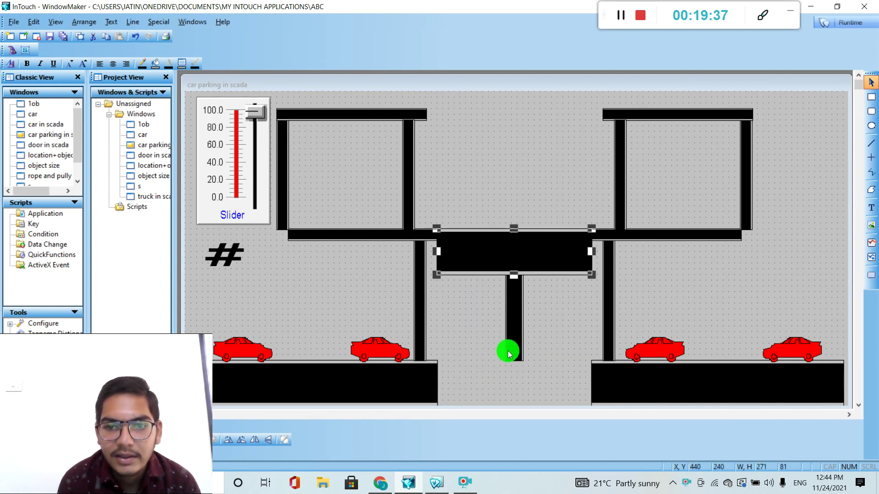
left_click(509, 354)
left_click_drag(509, 353, 506, 216)
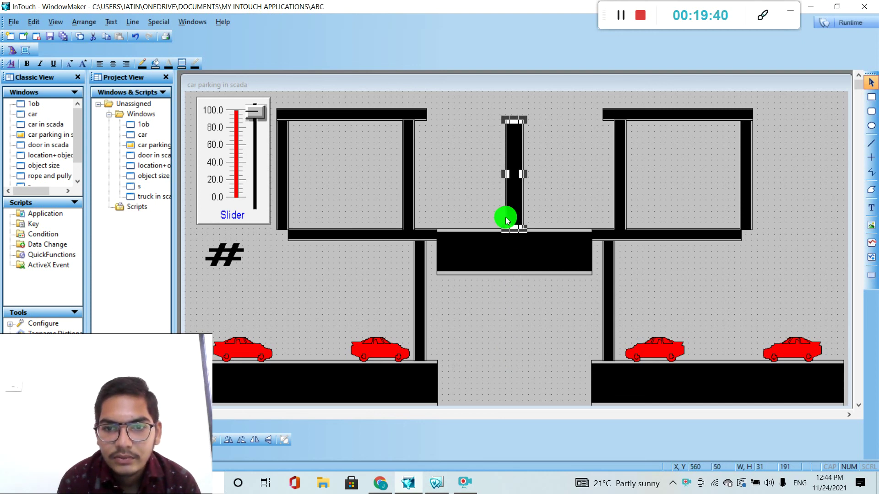
Duplicate the two inner ground-level cars and place the copies on the raised centre floor, one on each side of the pillar, at Y 200.
left_click(458, 241)
left_click(378, 355)
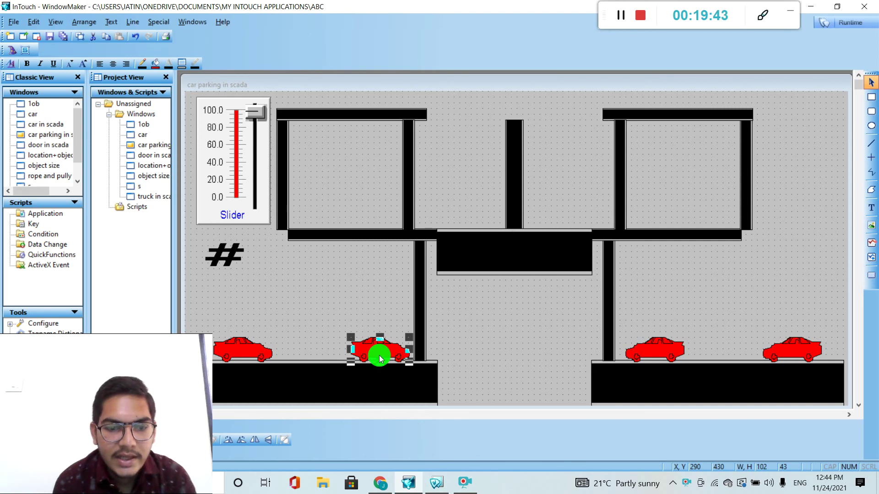
left_click_drag(379, 356, 463, 215)
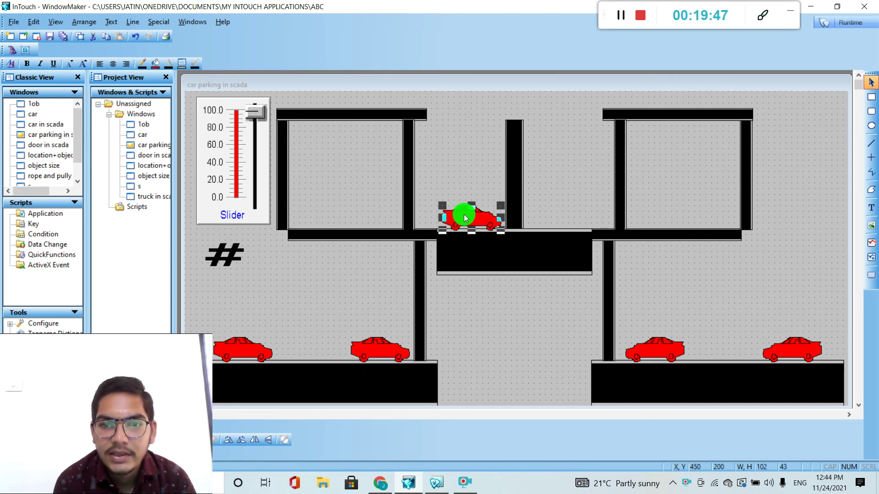
left_click(668, 352)
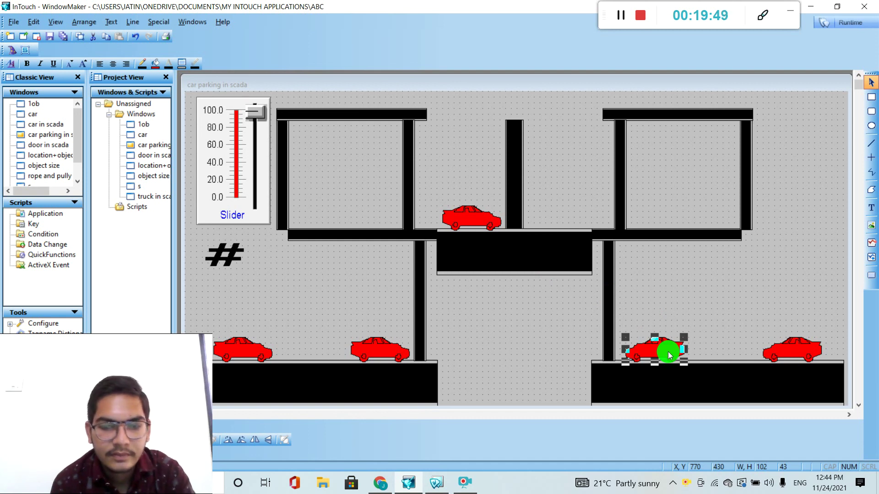
key("ctrl+d")
left_click(619, 272)
left_click_drag(620, 271, 559, 224)
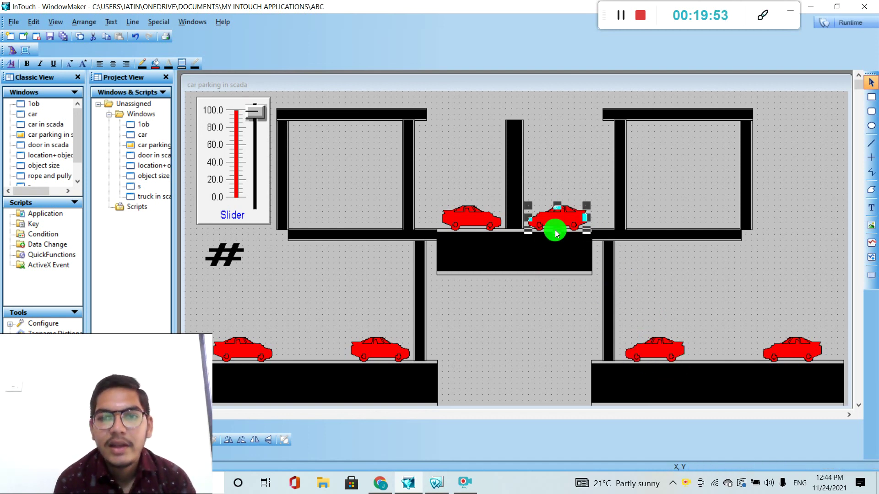
left_click(236, 354)
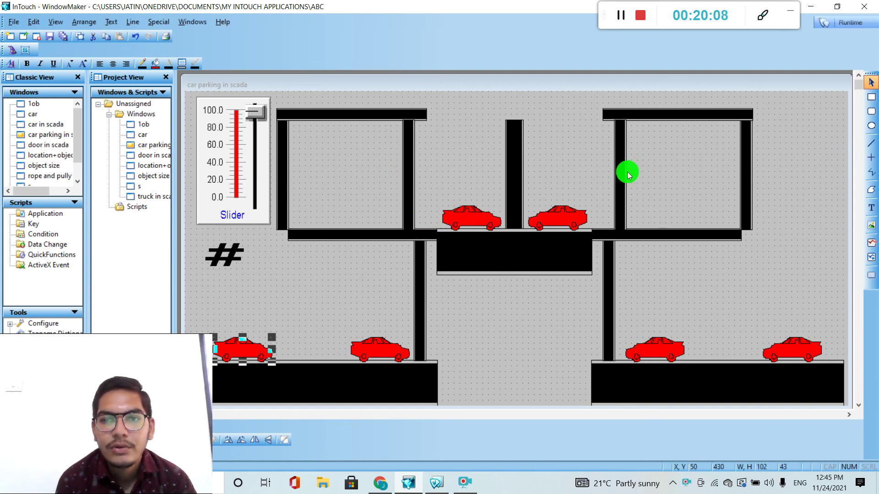
Set the upper-left room's inner gate height link on SL to 100% at value 30 and 40% at value 40, anchored at the top.
double_click(408, 180)
left_click(411, 235)
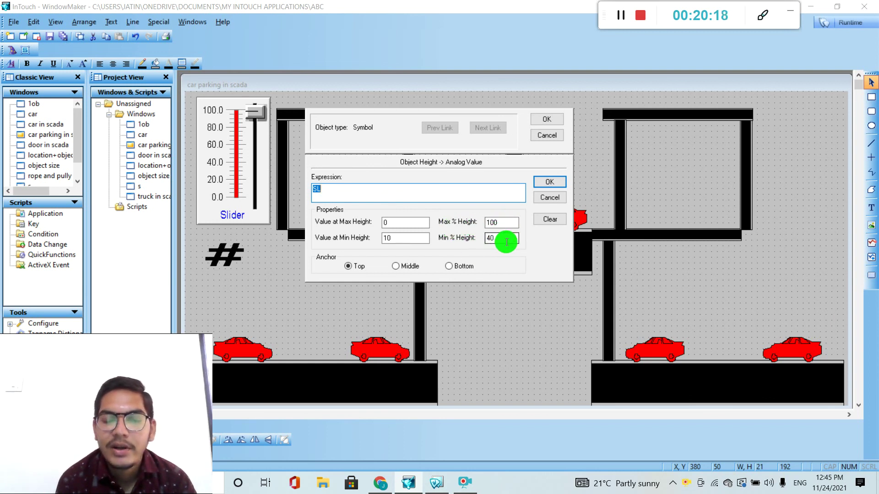
left_click(396, 224)
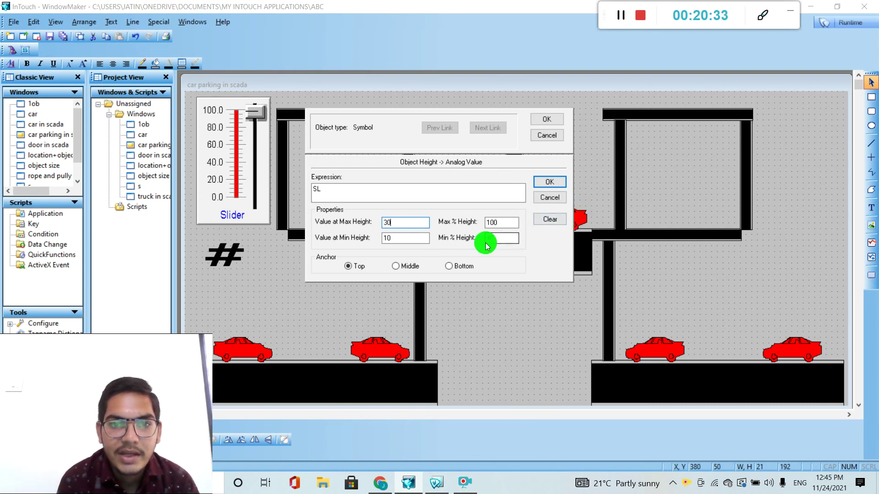
left_click(416, 238)
type("40")
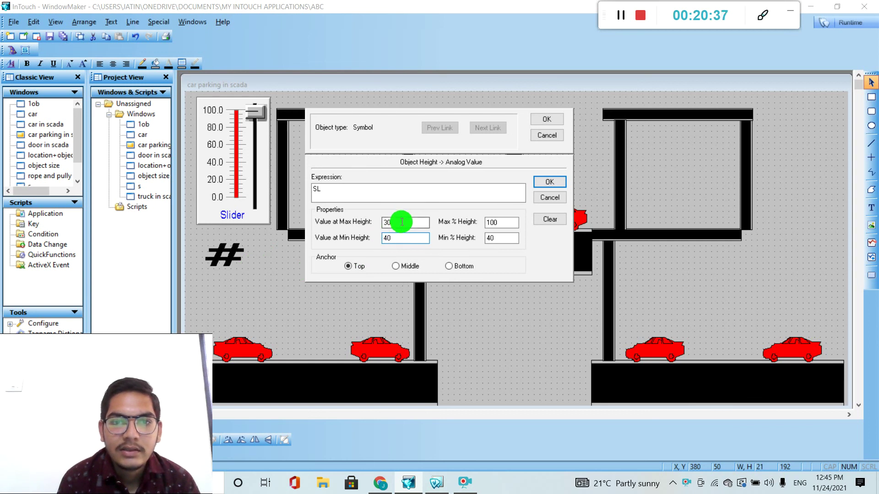
left_click(550, 182)
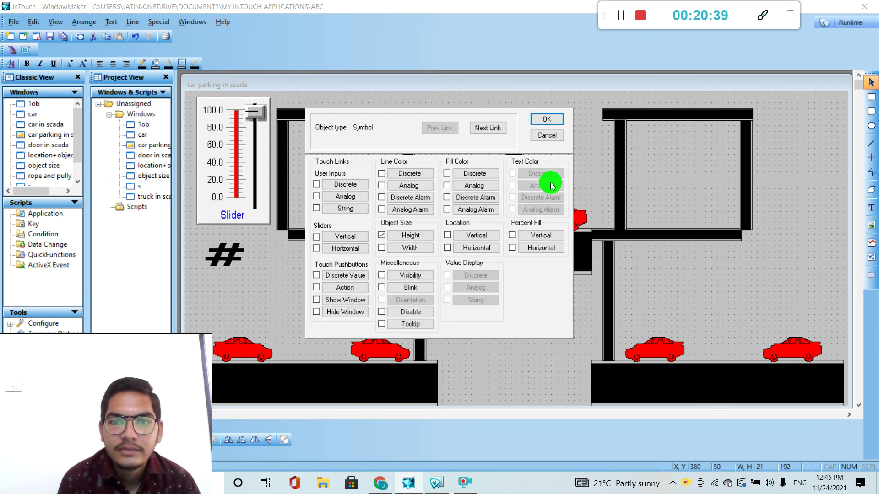
left_click(548, 120)
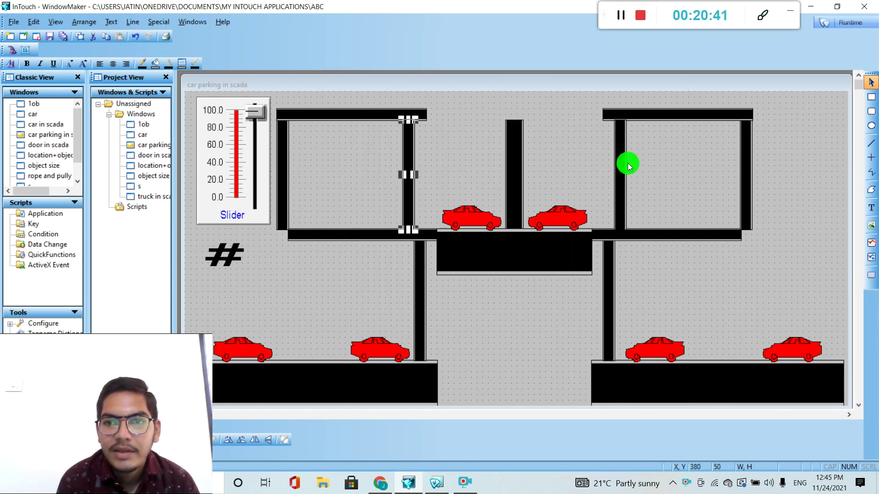
Link the upper-right room's inner gate height to SL, 100% at value 30 and 40% at value 40, anchored at the top.
left_click(623, 165)
double_click(623, 165)
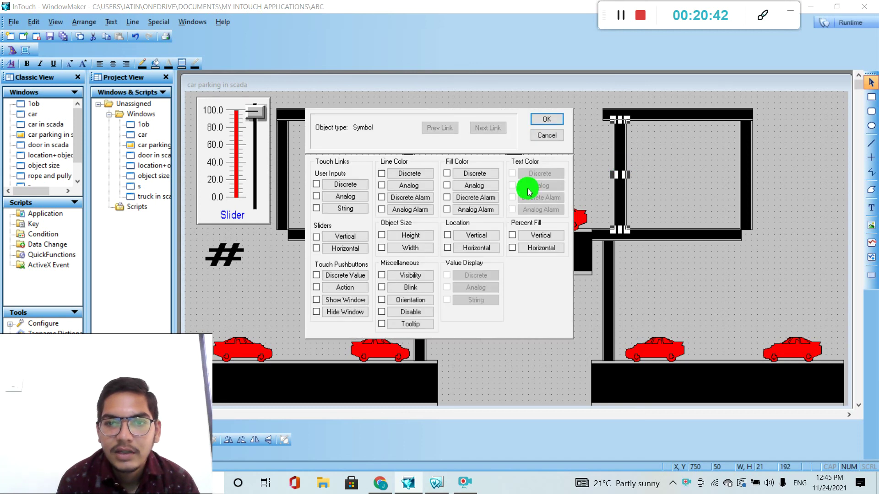
left_click(409, 235)
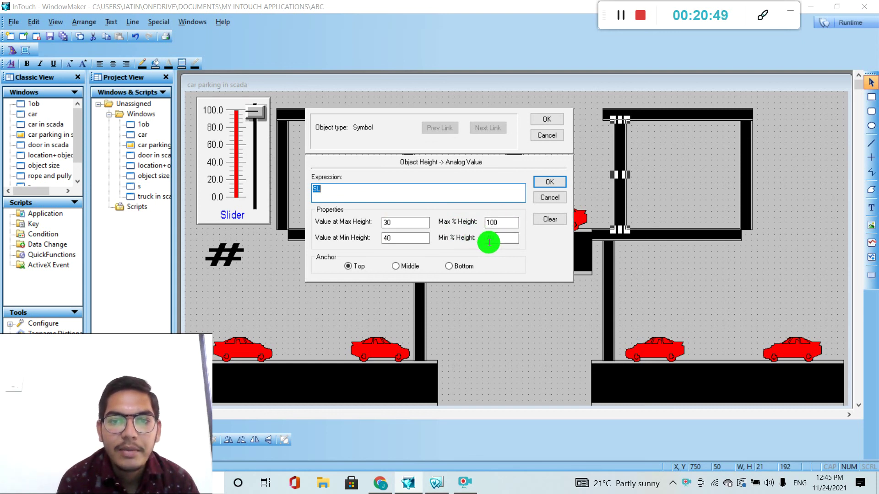
left_click(387, 238)
type("40")
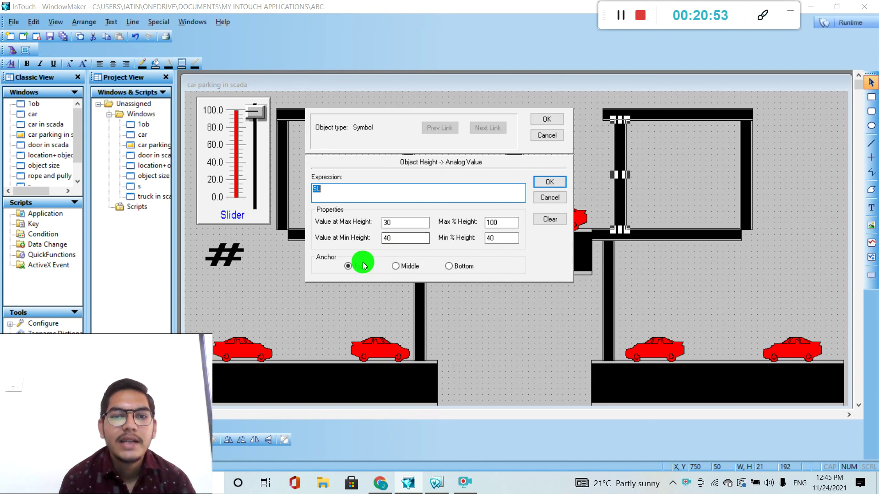
left_click(556, 179)
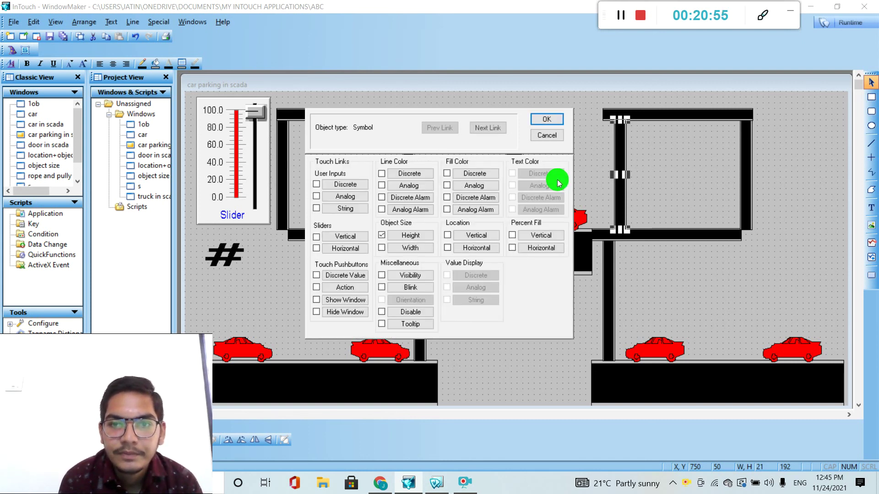
left_click(551, 118)
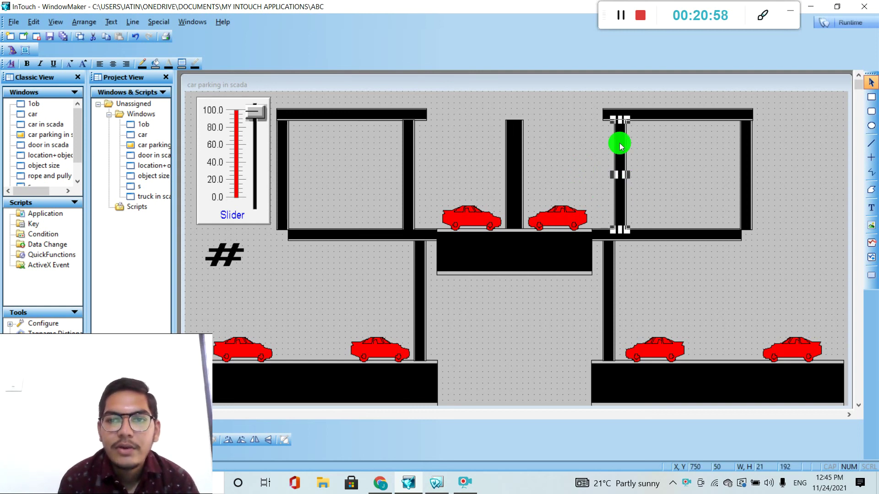
Duplicate both cars on the raised floor and place the copies at the outer ends of the left and right upper rooms.
left_click(472, 216)
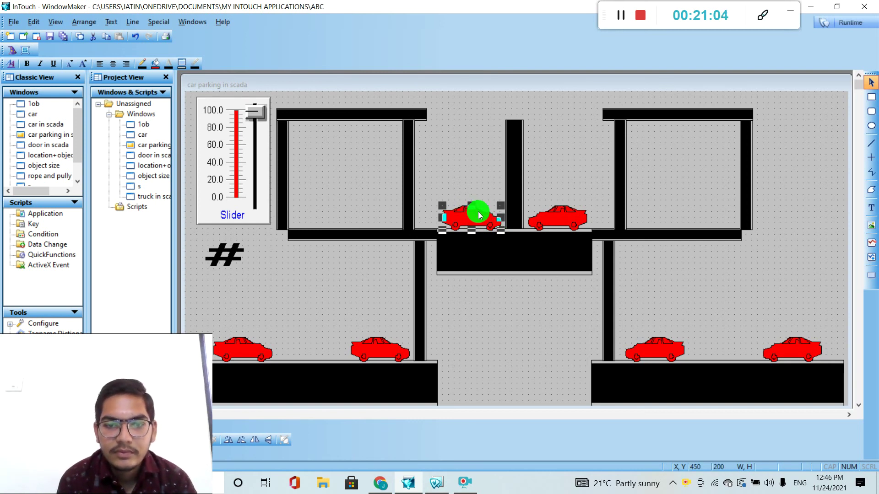
key("ctrl+d")
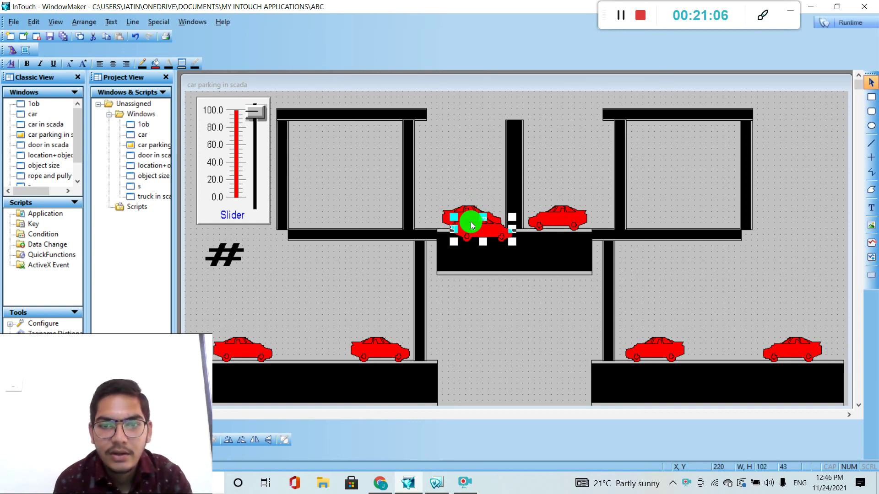
left_click_drag(479, 226, 315, 216)
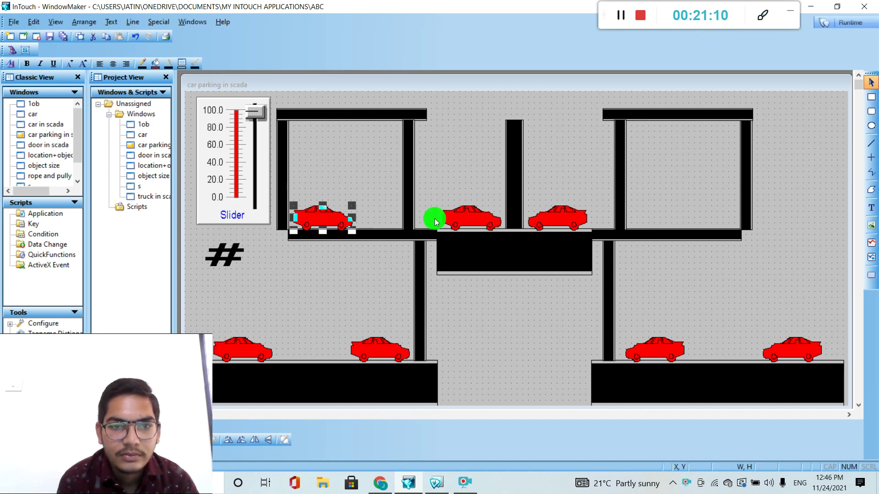
left_click(556, 221)
key("ctrl+d")
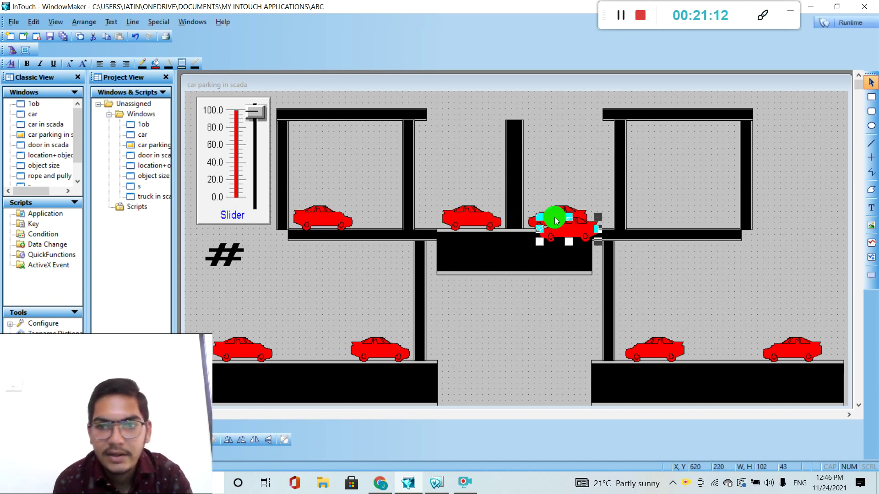
left_click_drag(641, 219, 709, 213)
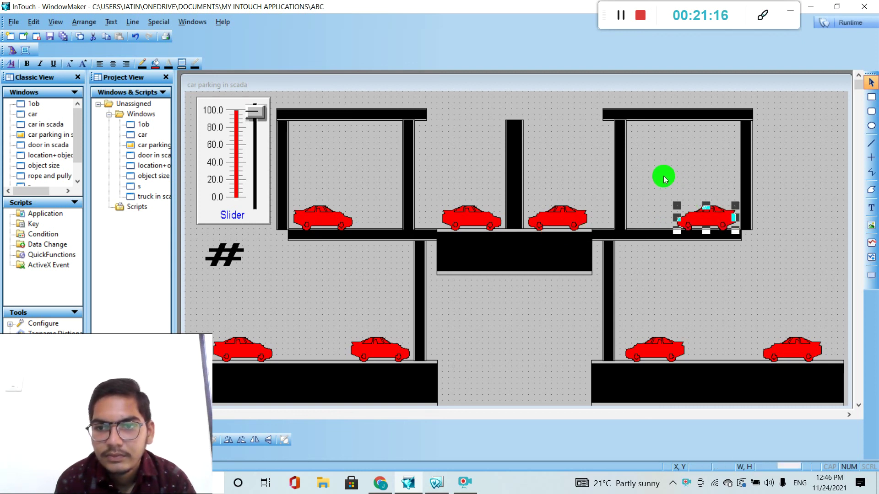
left_click(651, 173)
left_click(456, 211)
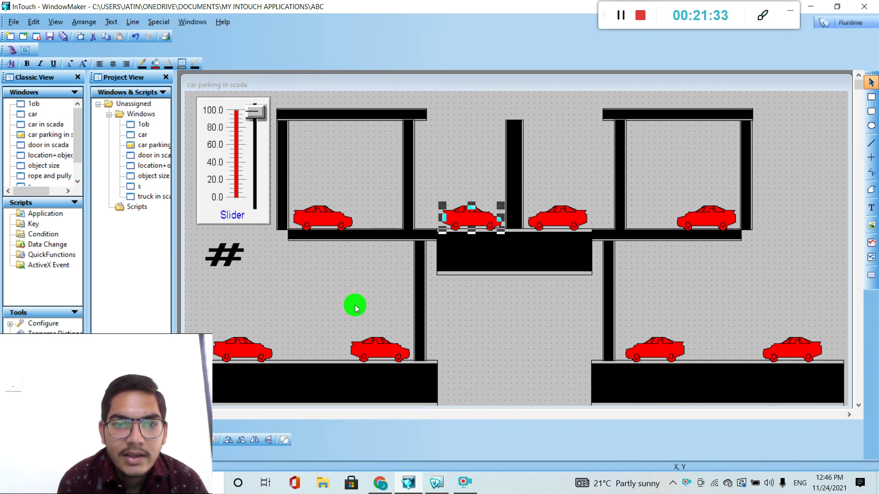
Clear the vertical and horizontal location links of the car on the raised centre floor, left of the pillar.
left_click(327, 226)
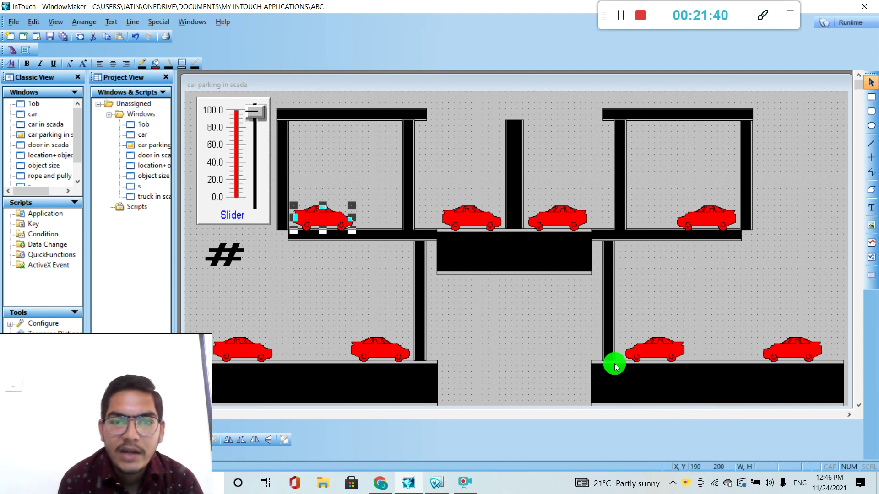
double_click(469, 216)
left_click(449, 248)
left_click(448, 236)
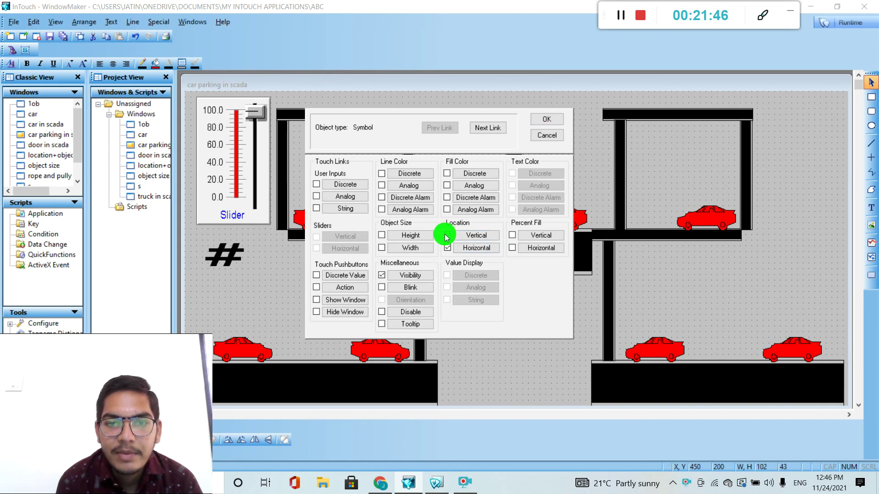
left_click(449, 248)
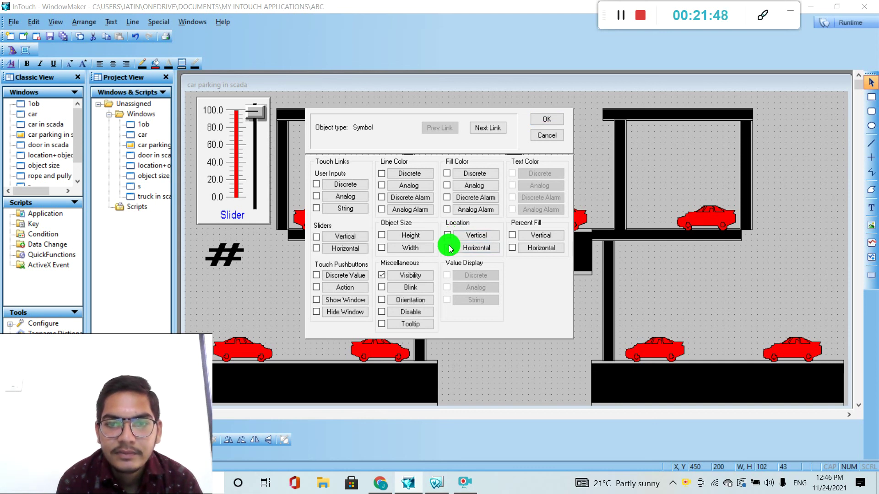
Link that car's horizontal location to SL, moving 260 to the left at value 50 and 0 to the right at value 40.
left_click(464, 246)
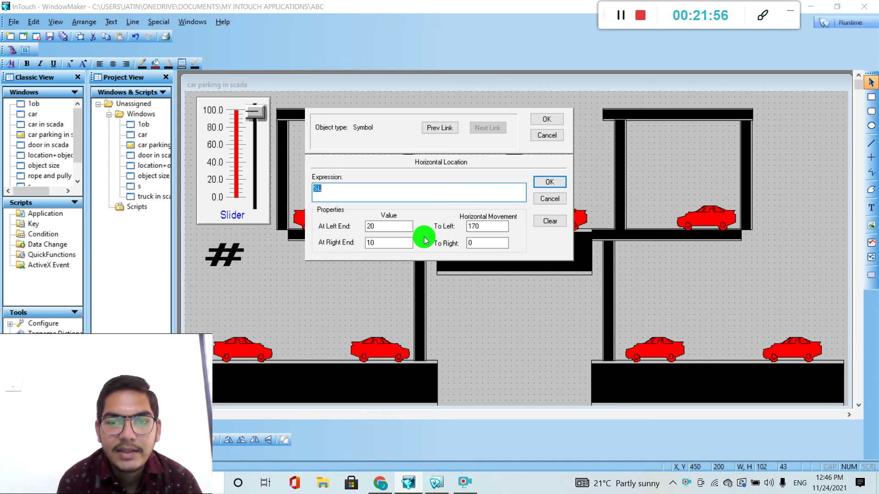
left_click(489, 225)
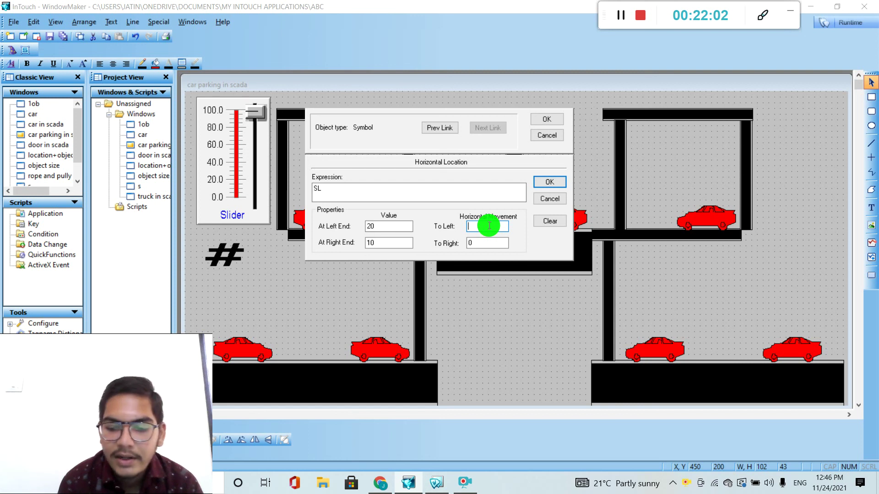
type("28")
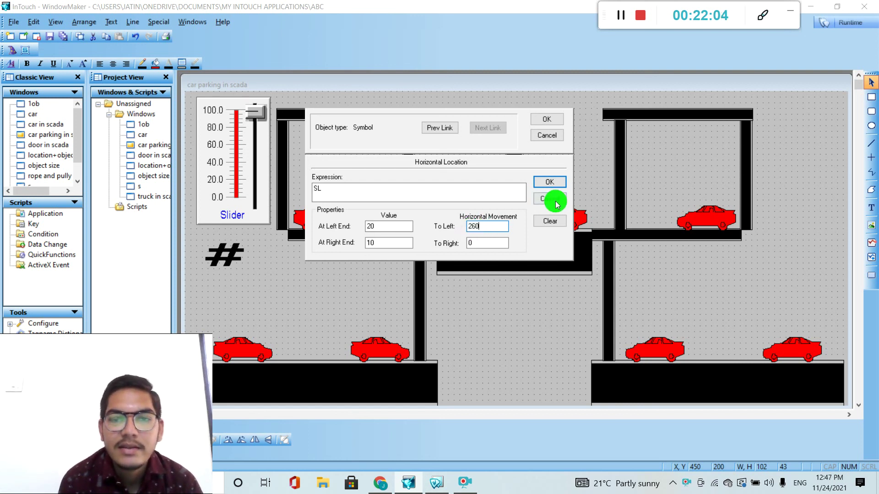
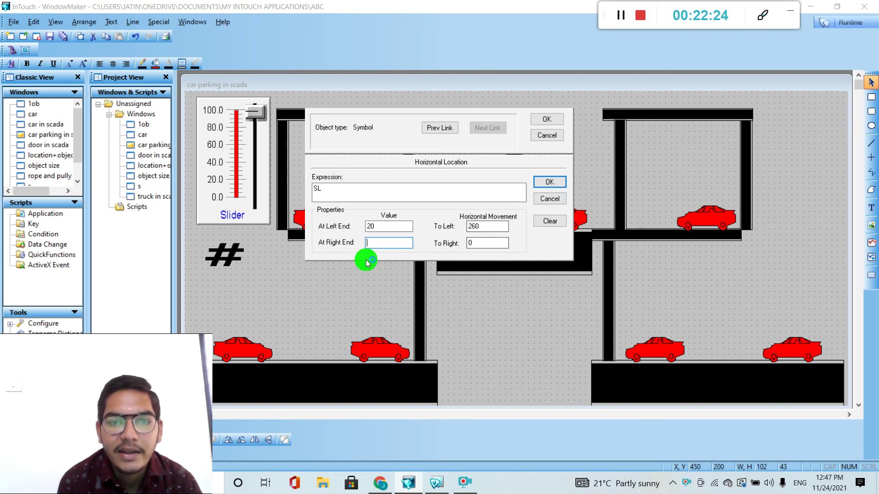
type("40")
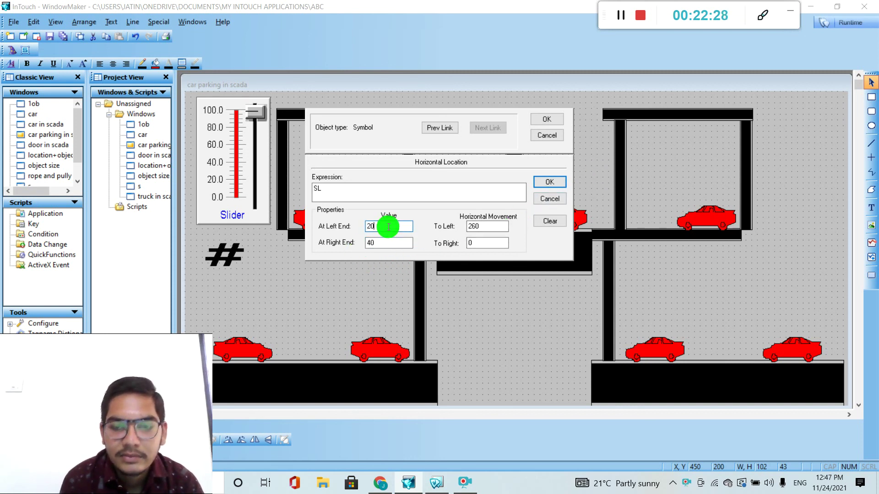
type("50")
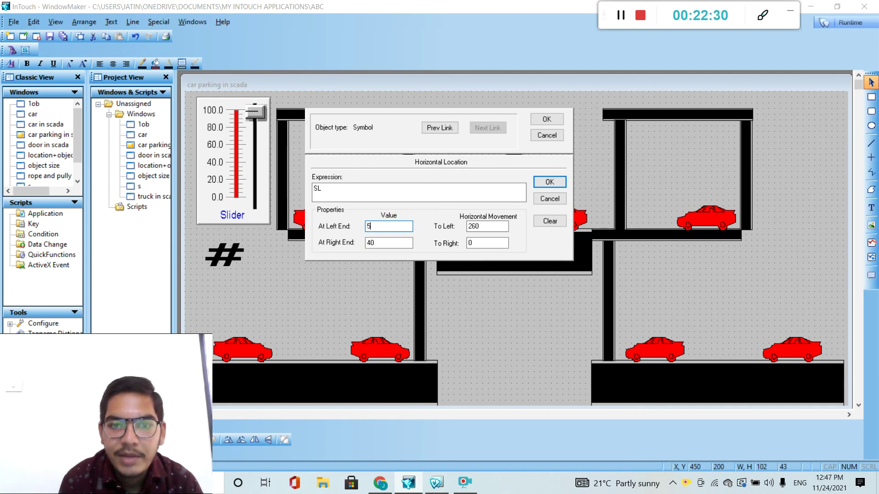
left_click(554, 183)
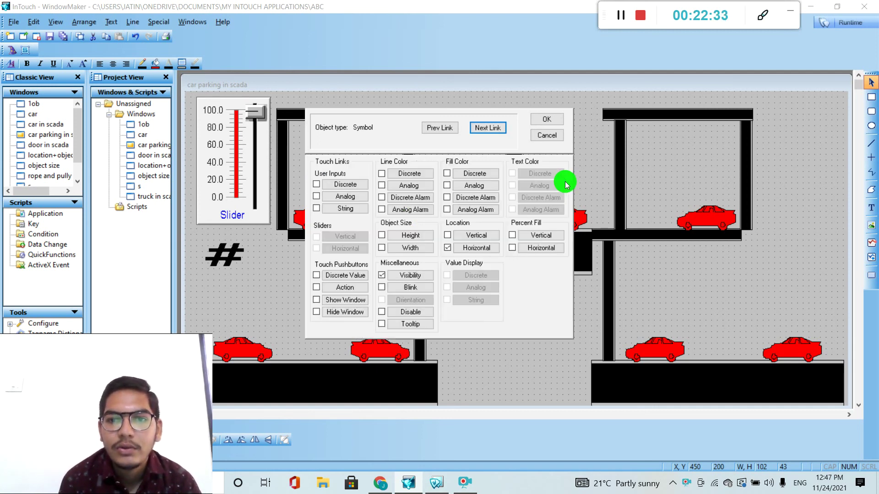
left_click(548, 119)
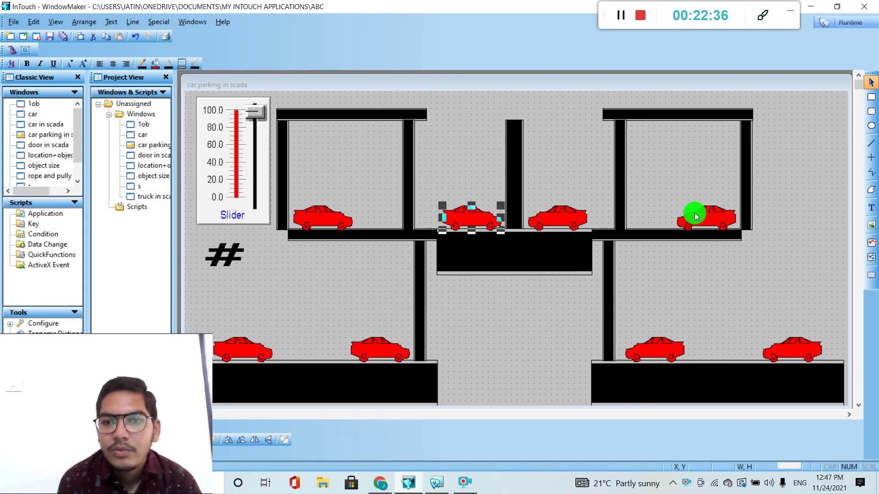
Remove the vertical location link from the raised-floor car right of the pillar.
double_click(563, 220)
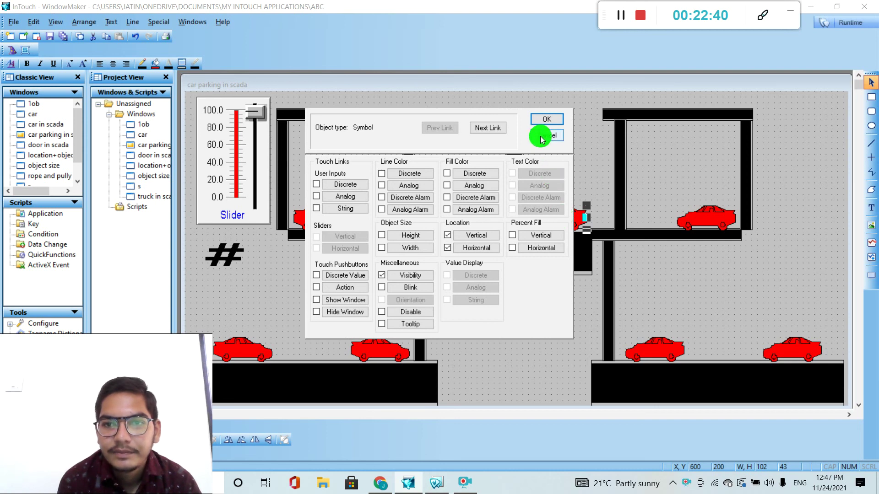
left_click(542, 135)
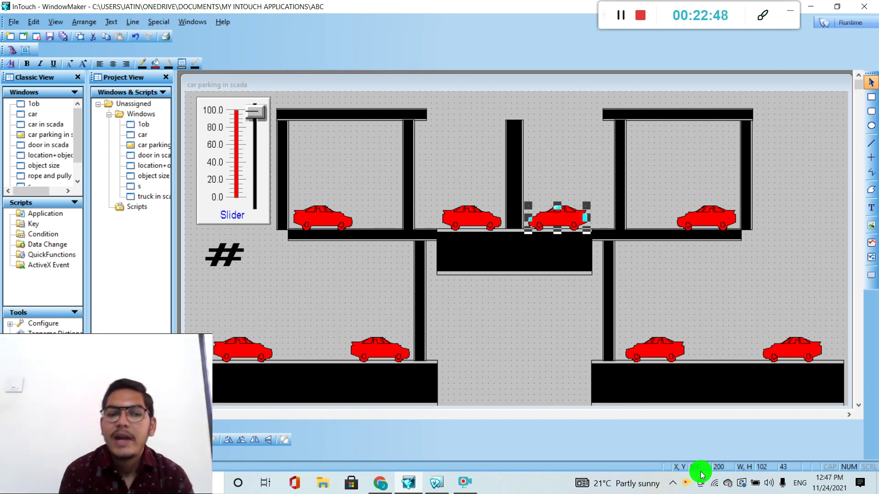
left_click(728, 220)
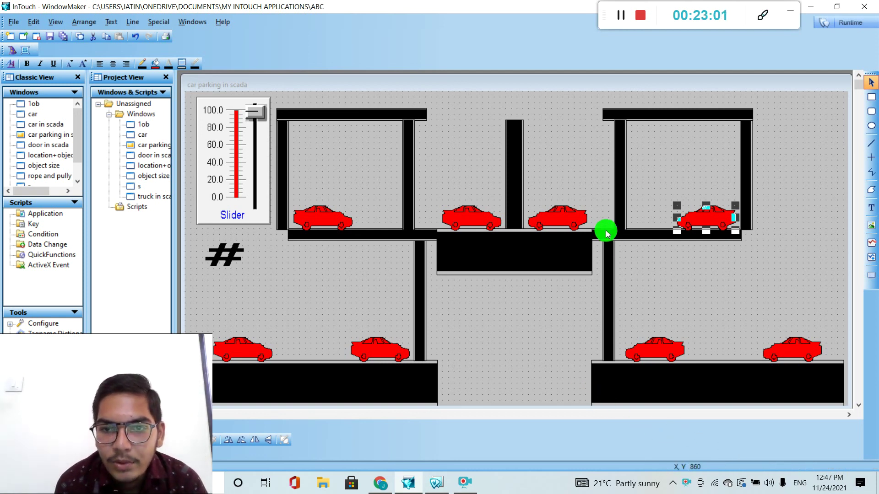
double_click(570, 220)
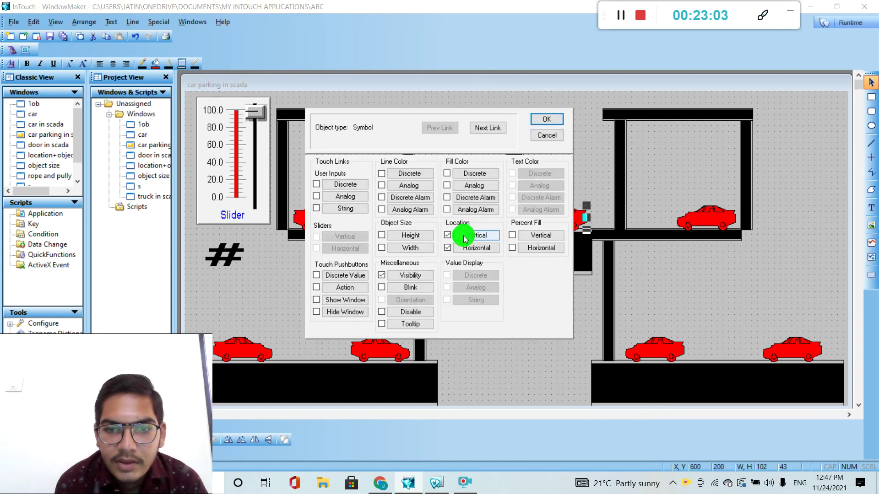
left_click(448, 239)
Set the right raised car's horizontal movement on SL to 0 to the left and 260 to the right.
left_click(466, 248)
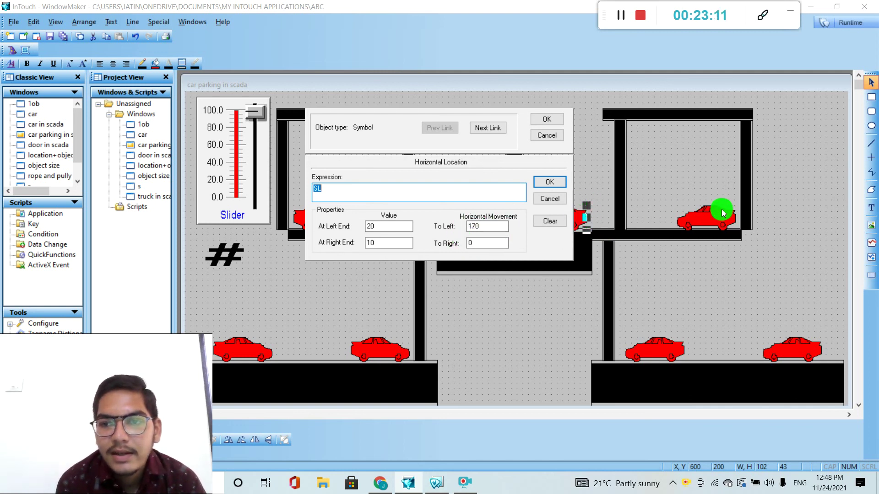
left_click(486, 226)
type("170")
key("BackSpace")
type("0")
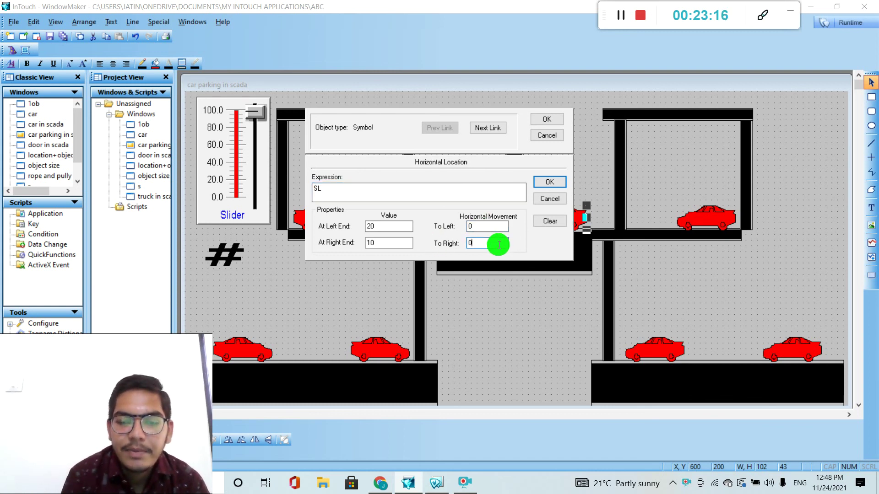
type("26")
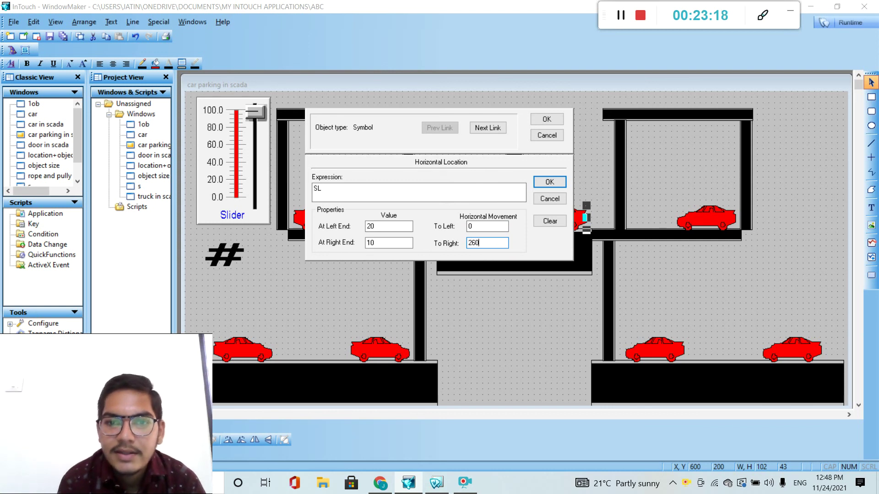
Set the right raised car's horizontal location values to 40 at the left end and 50 at the right end.
left_click(376, 242)
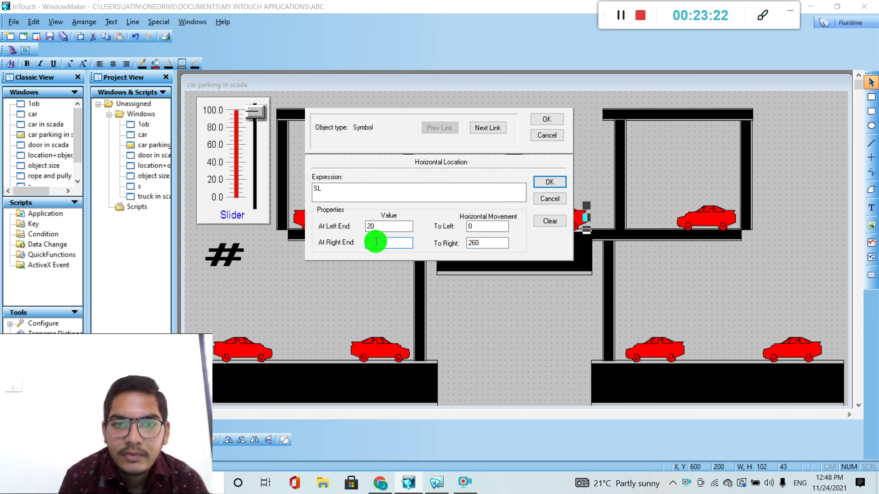
double_click(380, 227)
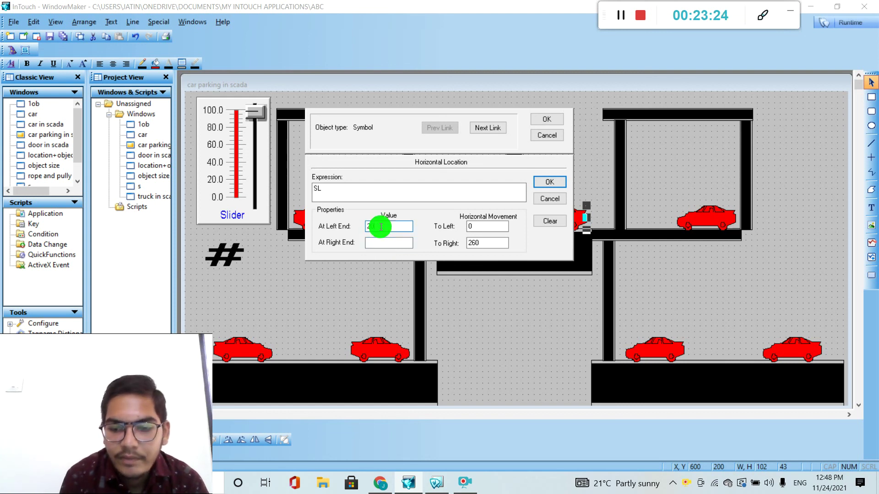
type("4")
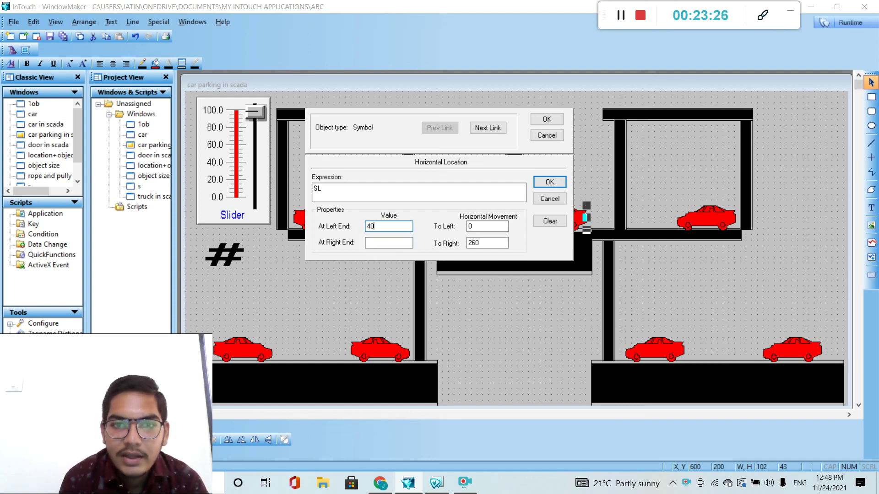
left_click(382, 242)
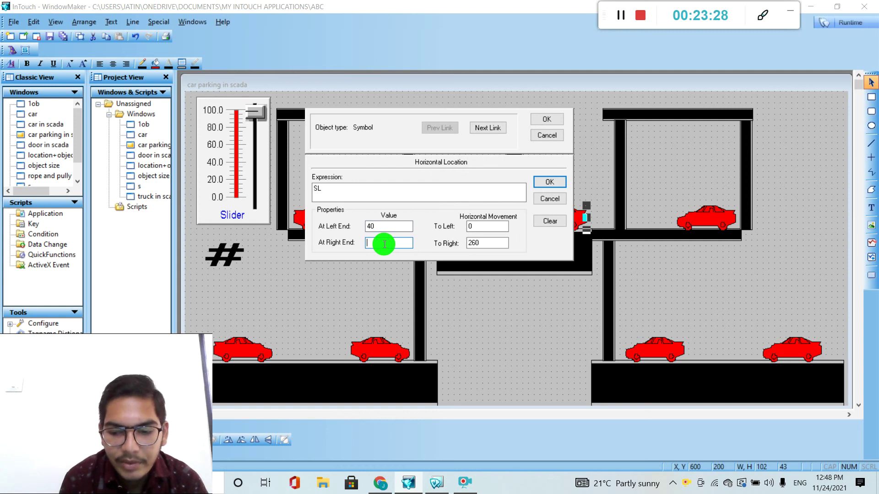
type("50")
left_click(437, 195)
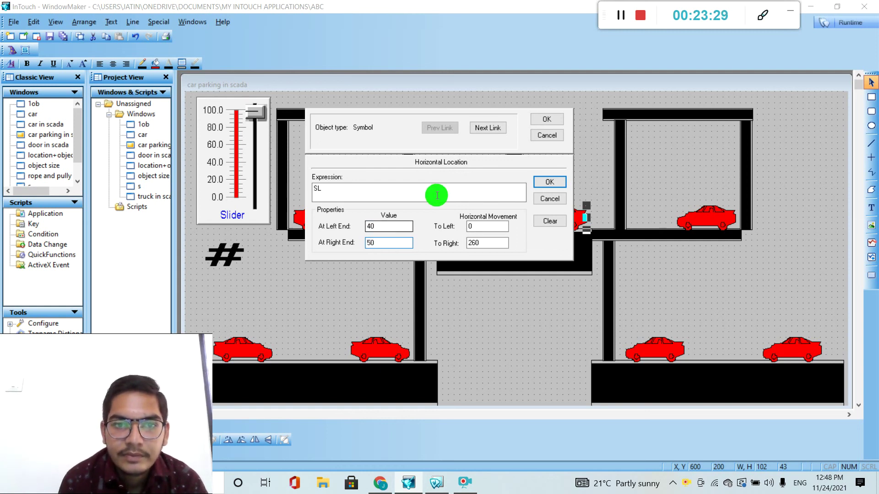
left_click(541, 183)
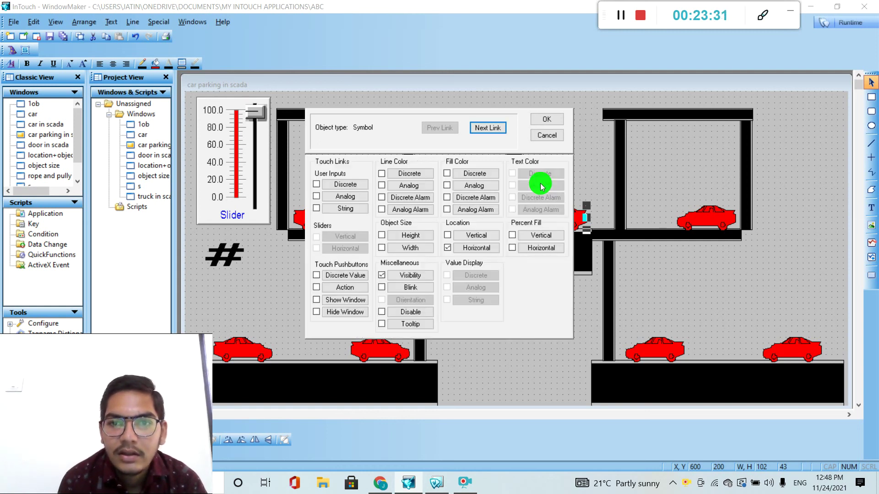
left_click(547, 117)
Delete the two car copies at the outer ends of the left and right upper rooms.
left_click(317, 220)
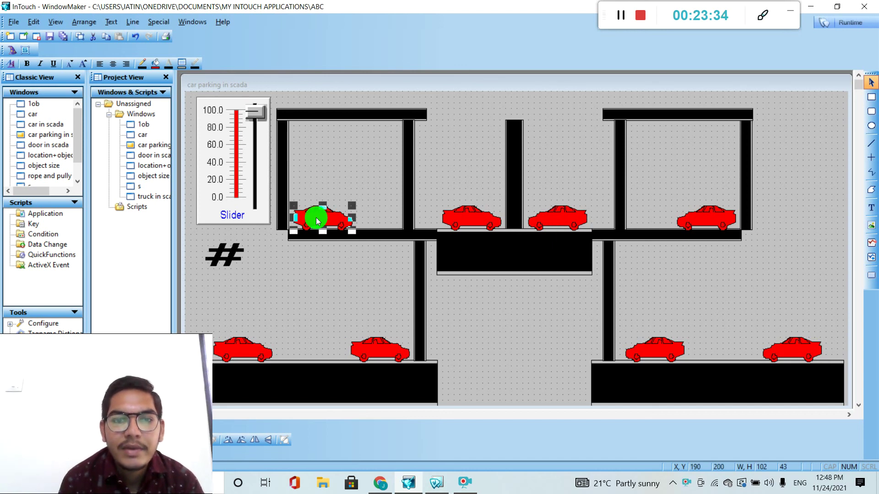
left_click_drag(317, 220, 699, 219)
key("Delete")
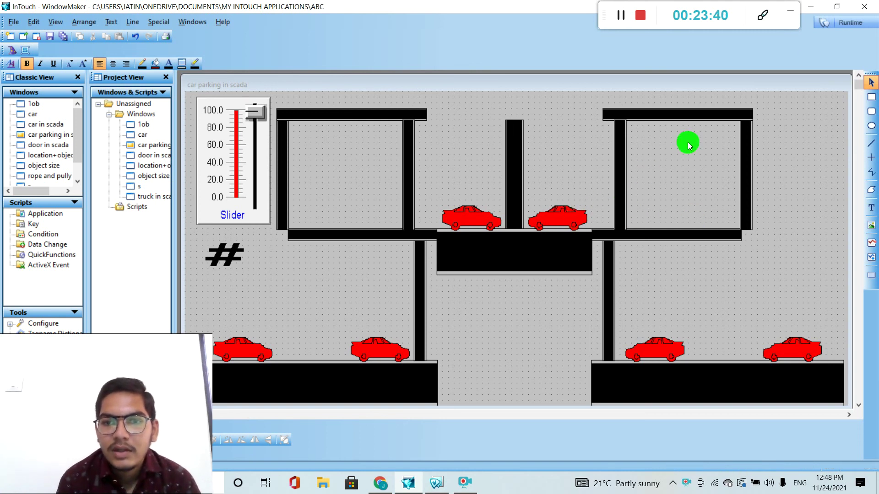
Run the parking window, try the slider, and return to development.
left_click(854, 29)
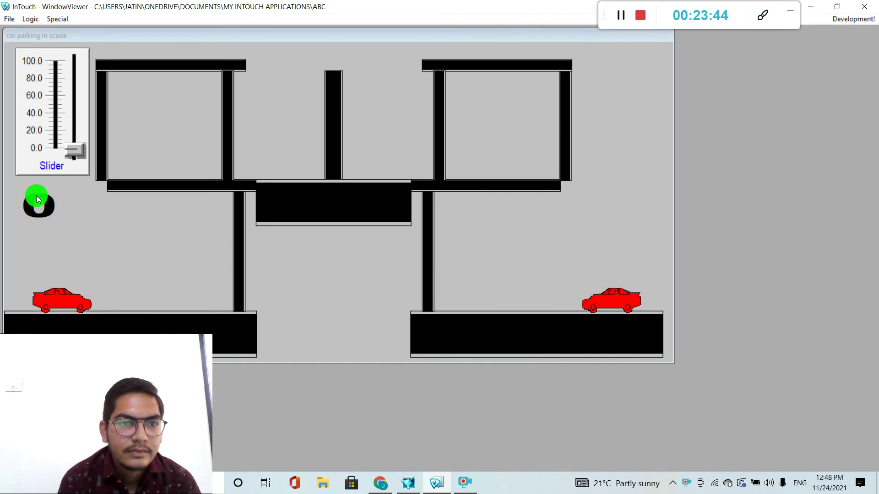
left_click_drag(80, 149, 78, 194)
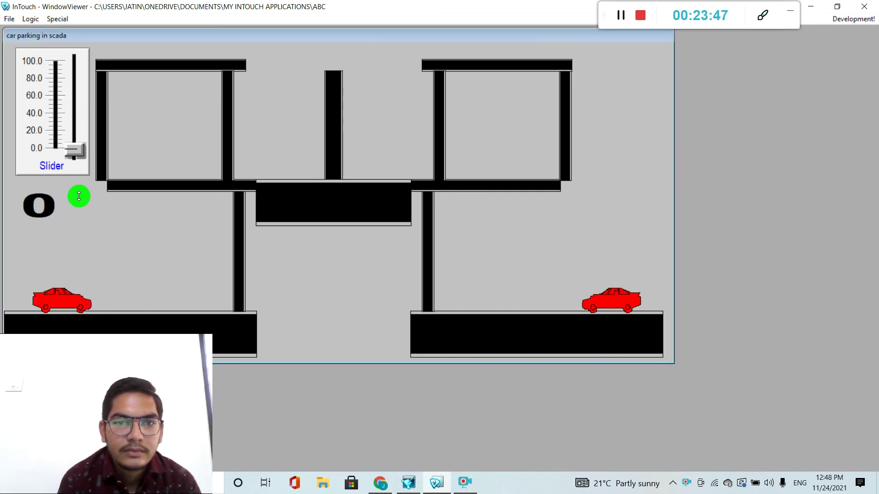
left_click(835, 20)
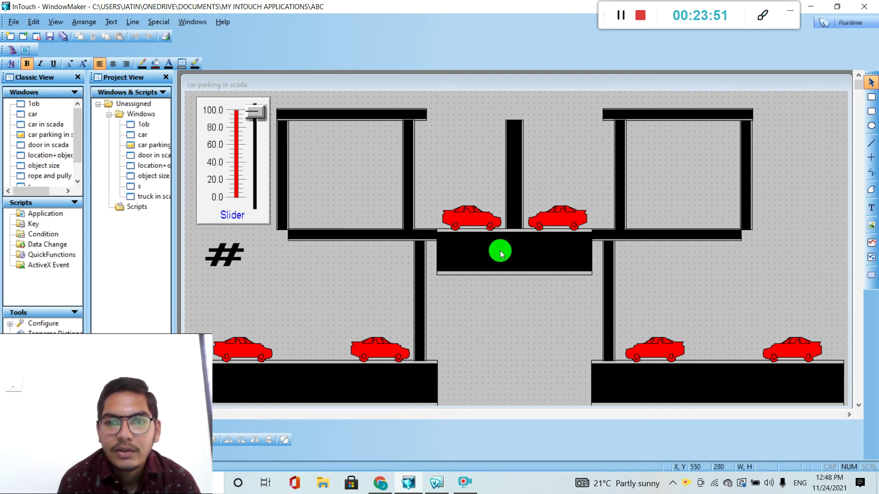
Lower the centre lift platform to ground level, filling the gap between the two side floors.
left_click(500, 253)
key("Right")
key("Right")
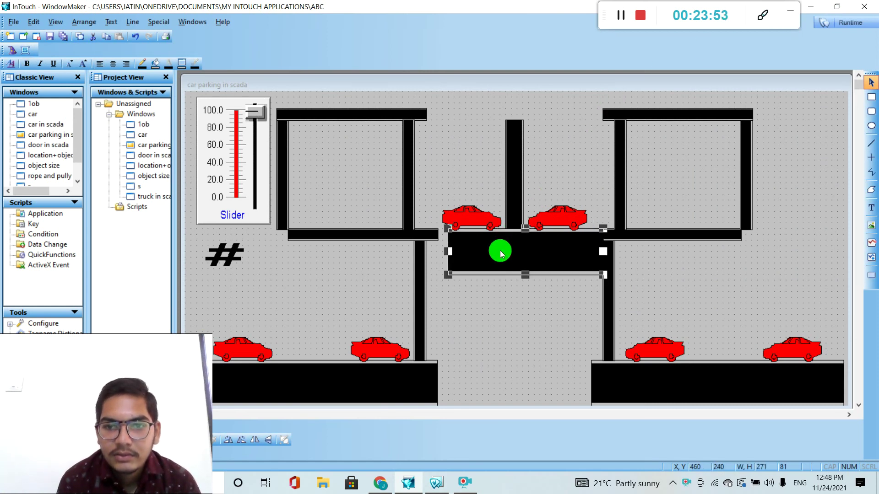
key("Left")
key("Left")
key("Down")
key("Down")
key("Down")
key("Down")
key("Down")
key("Down")
key("Down")
key("Down")
key("Down")
key("Down")
key("Down")
key("Down")
key("Down")
key("Down")
key("Down")
key("Down")
key("Down")
key("Down")
key("Down")
key("Down")
key("Down")
key("Down")
key("Down")
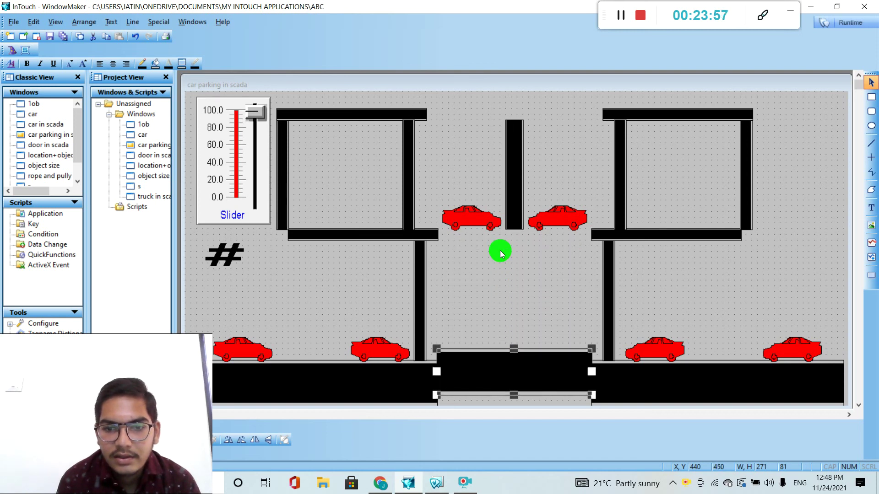
Move the centre pillar straight down onto the lowered platform, at X 560, Y 280.
left_click(515, 200)
left_click_drag(516, 202, 516, 333)
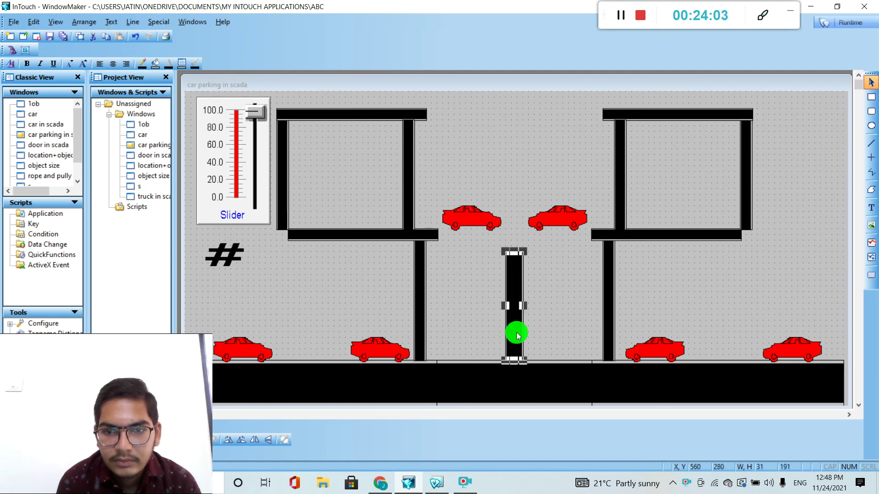
left_click(551, 334)
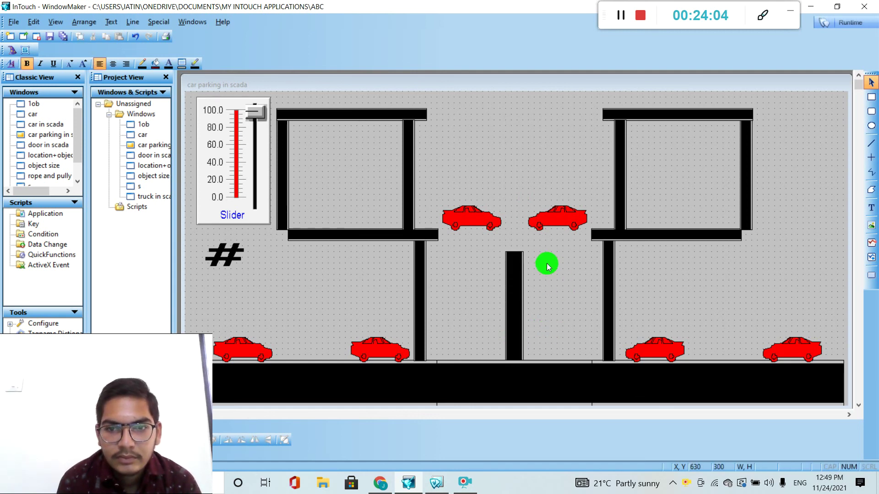
Run the parking window, check the lowered pillar and slider response, and return to development.
left_click(875, 22)
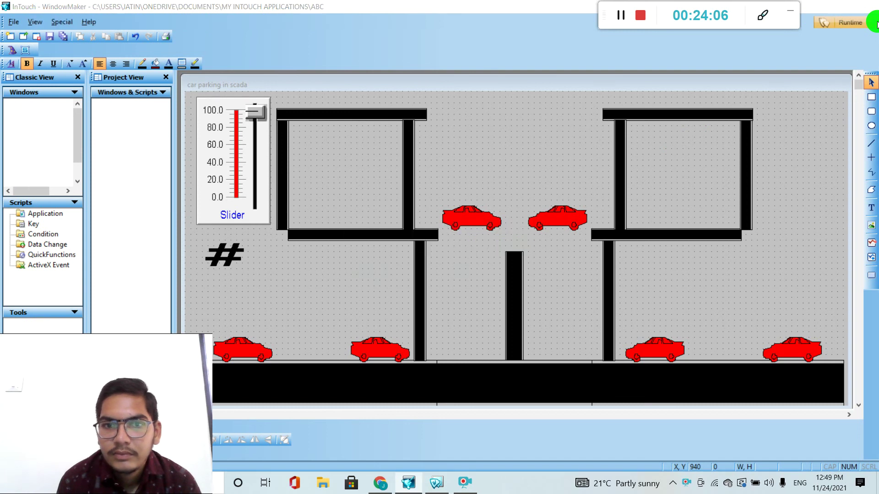
left_click_drag(76, 155, 106, 157)
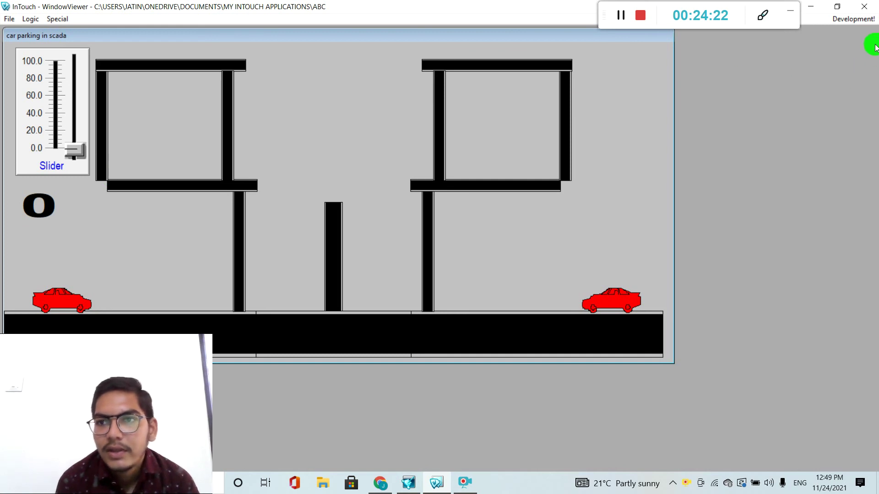
left_click(851, 19)
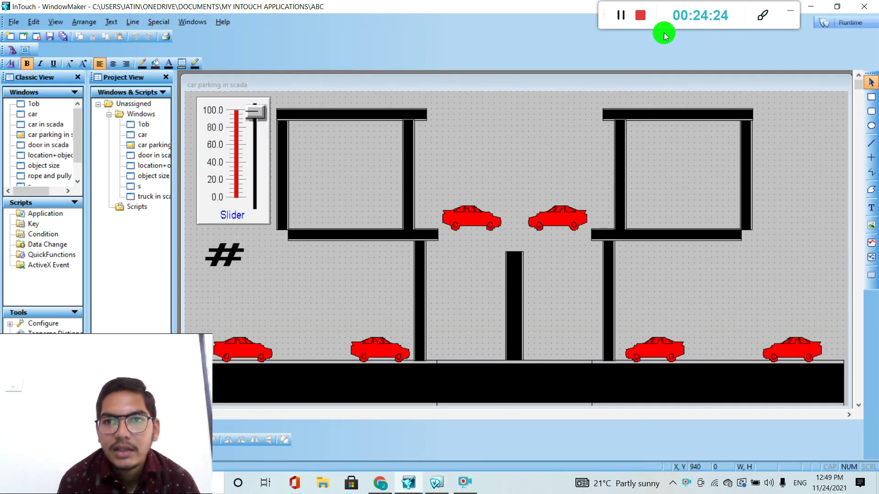
left_click(620, 18)
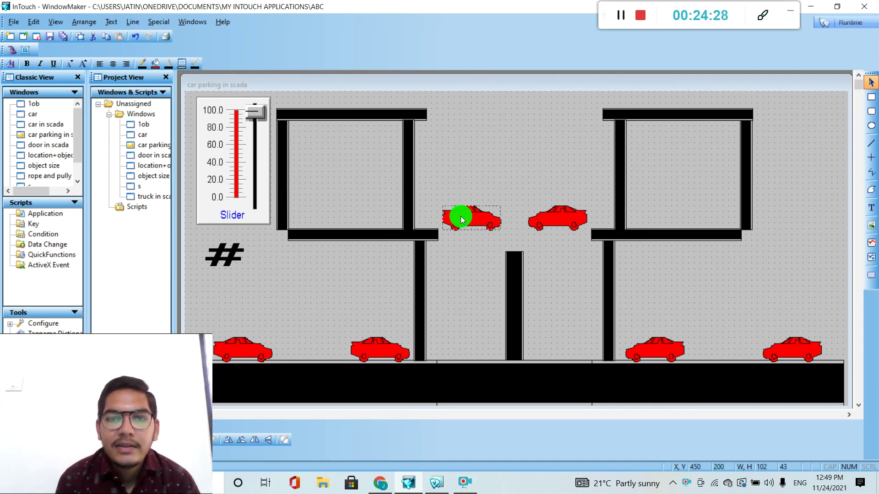
Turn off the visibility links of the two upper cars above the centre pillar.
double_click(461, 216)
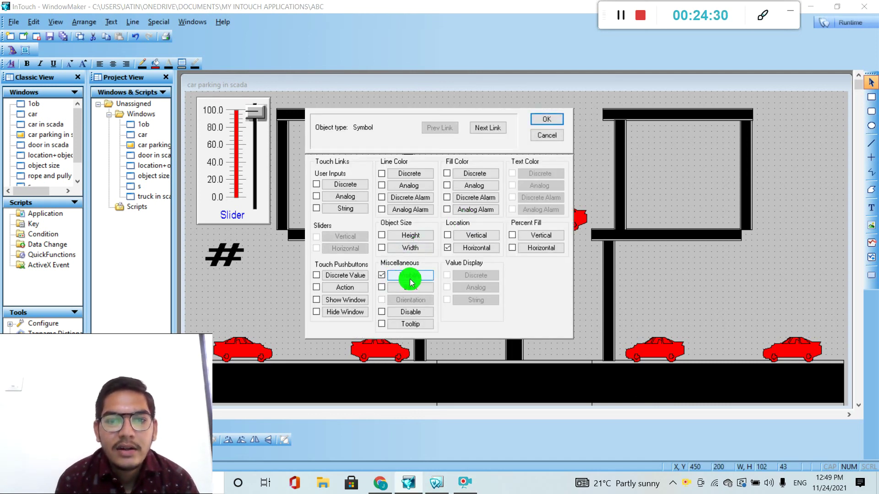
left_click(381, 275)
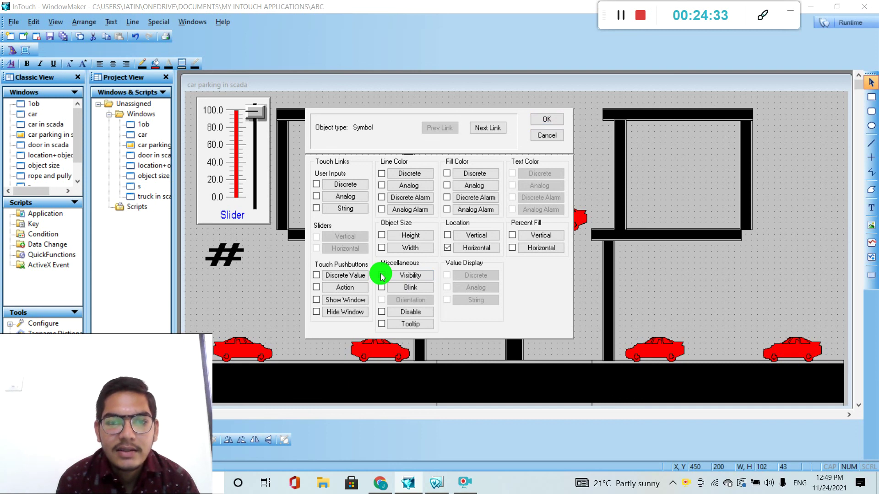
left_click(543, 119)
double_click(562, 214)
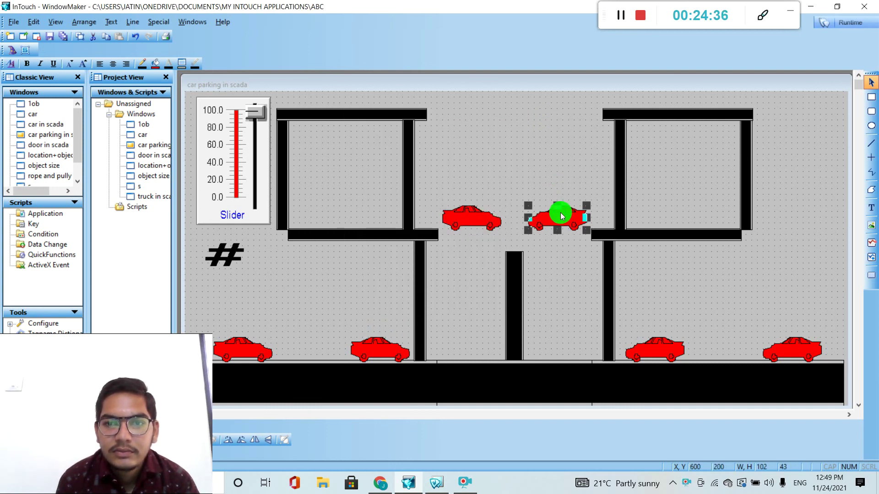
left_click(386, 278)
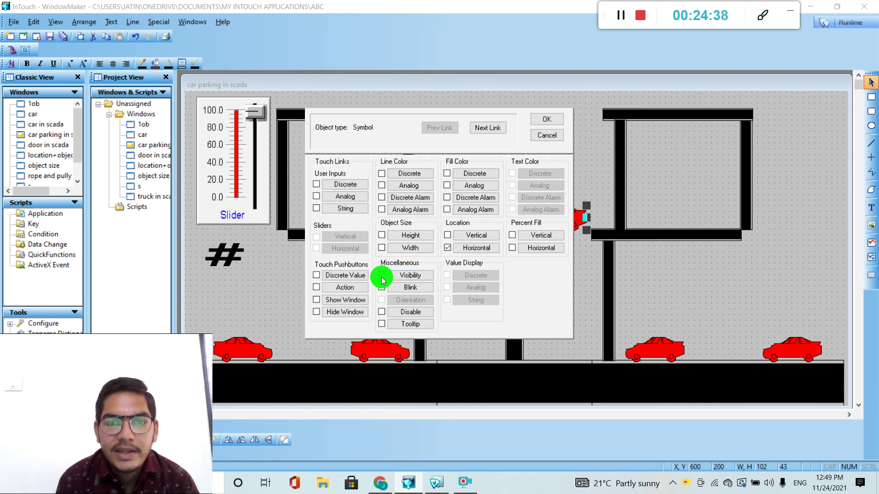
left_click(544, 118)
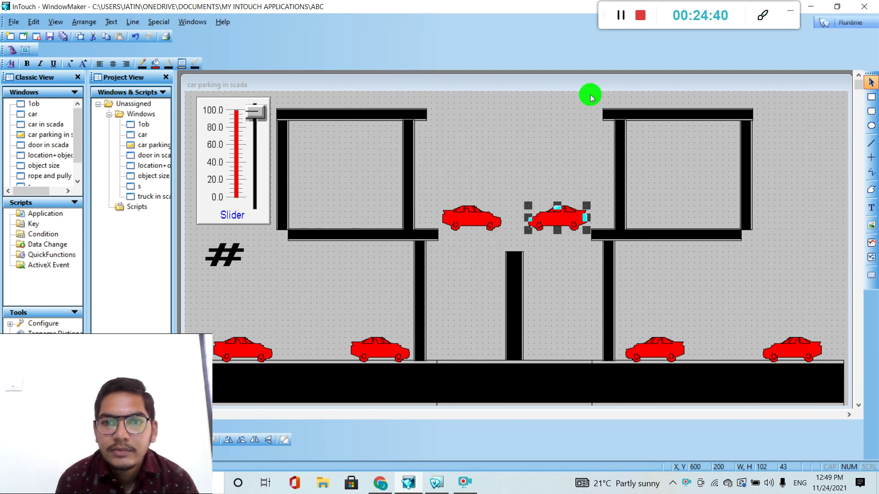
Run the parking window, raise the slider through 30 to 38, reset it to 0, and return to development.
left_click(846, 22)
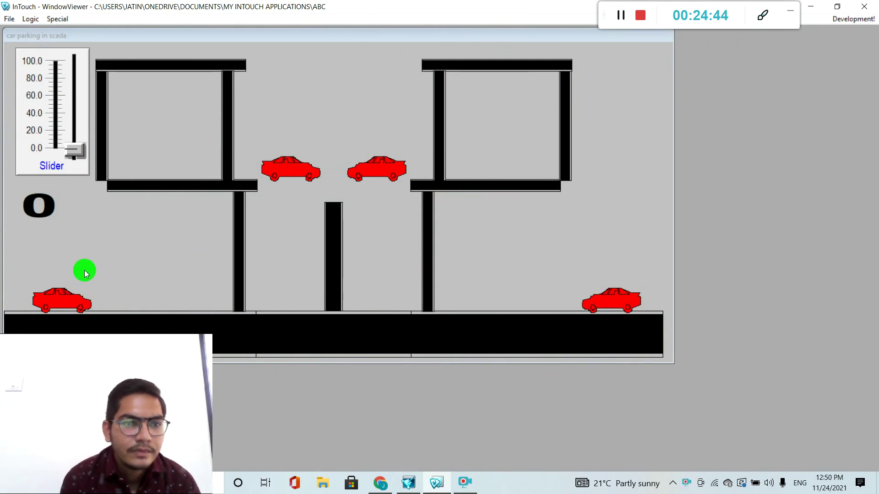
mouse_move(72, 151)
left_mouse_down()
mouse_move(80, 89)
mouse_move(84, 143)
left_mouse_up()
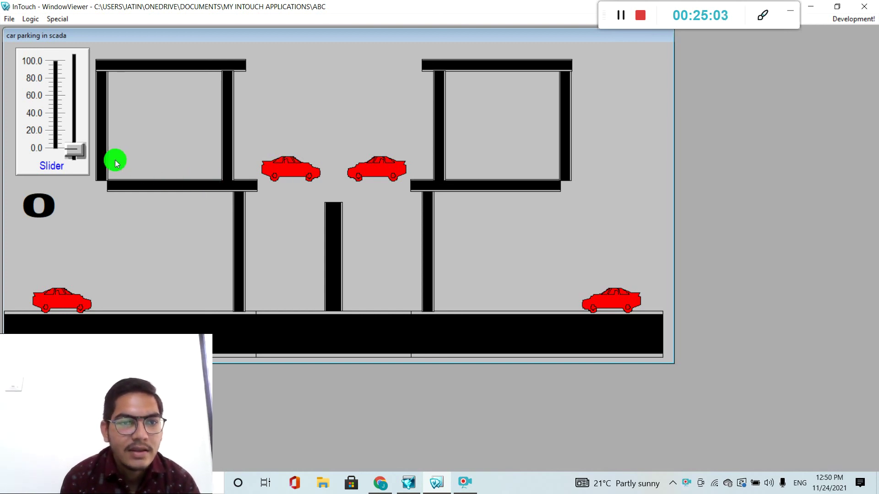
left_click_drag(81, 154, 77, 116)
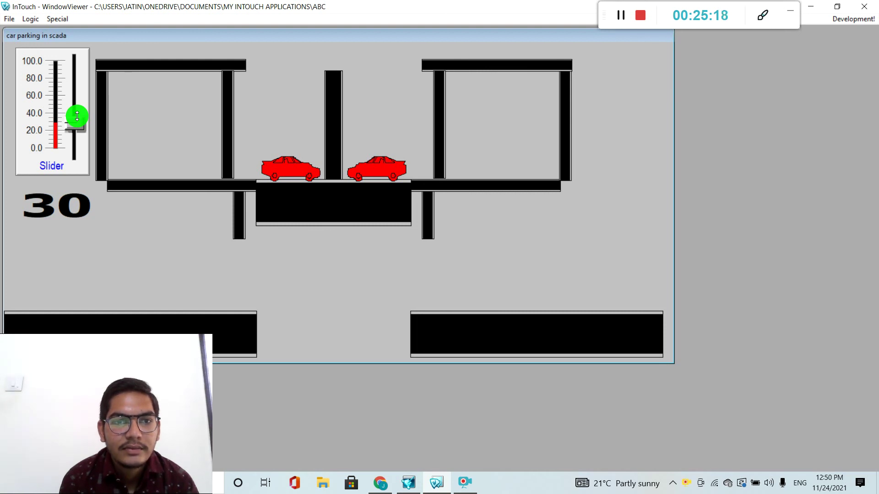
left_click_drag(77, 116, 78, 109)
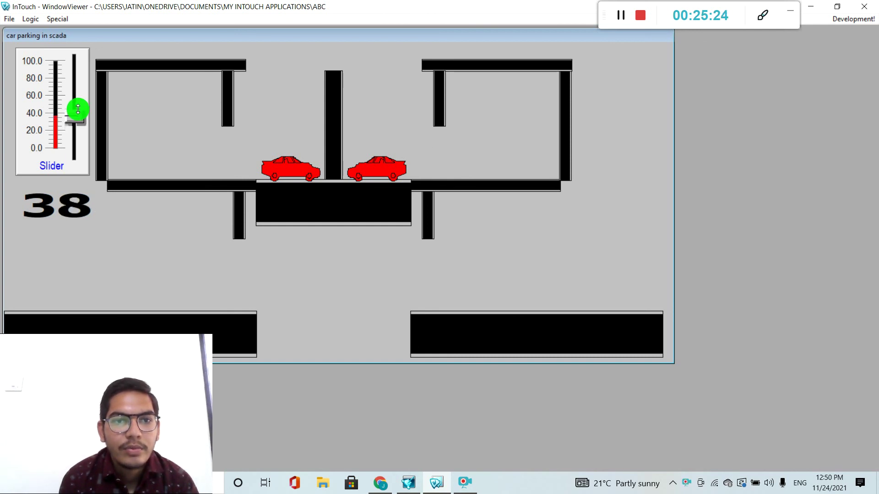
left_click_drag(78, 108, 119, 238)
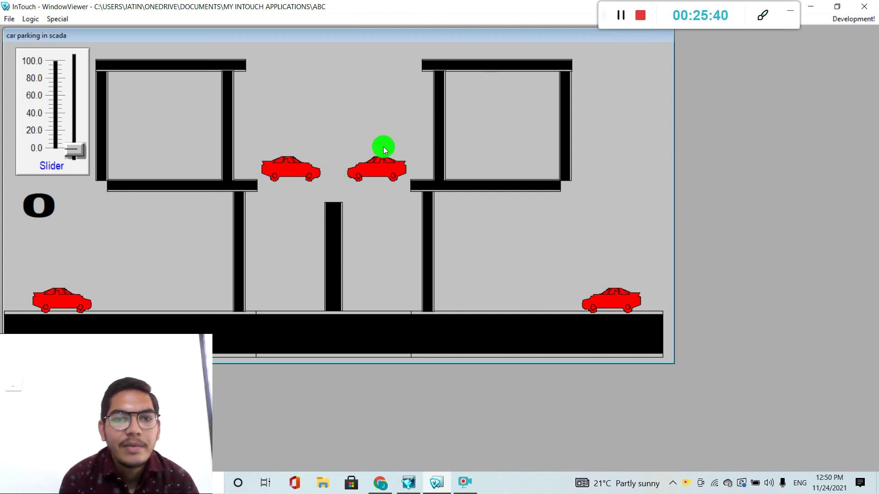
left_click(844, 23)
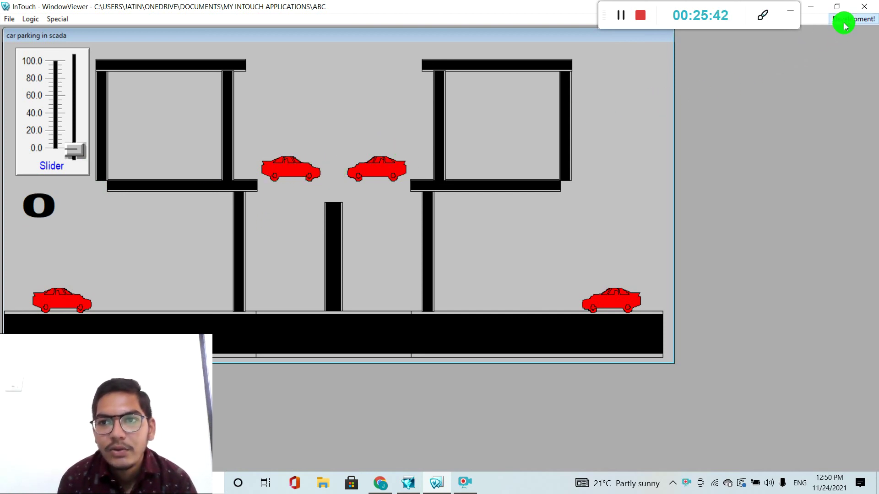
Give the upper car left of the centre pillar a visibility link with the expression SL>=40, visible state On.
double_click(475, 216)
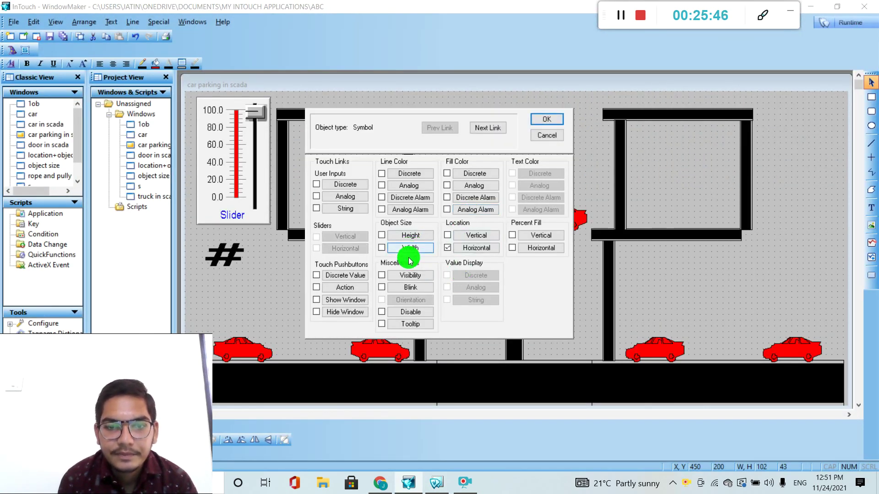
left_click(409, 275)
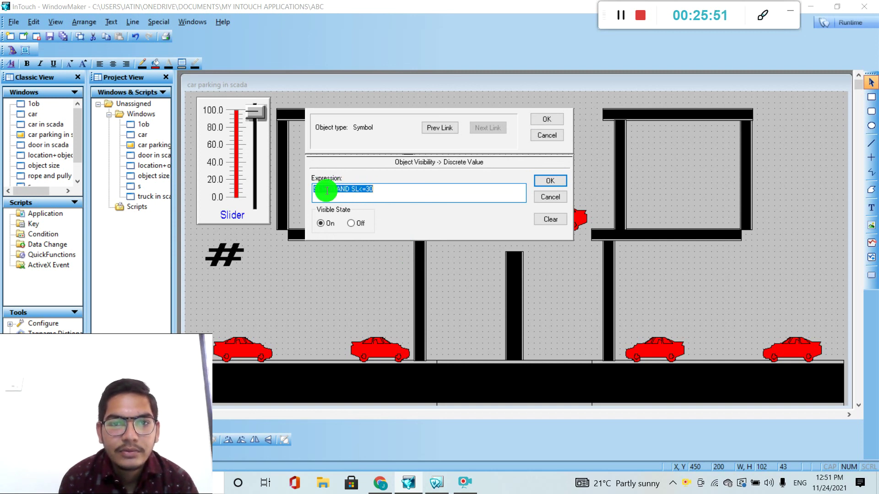
double_click(331, 189)
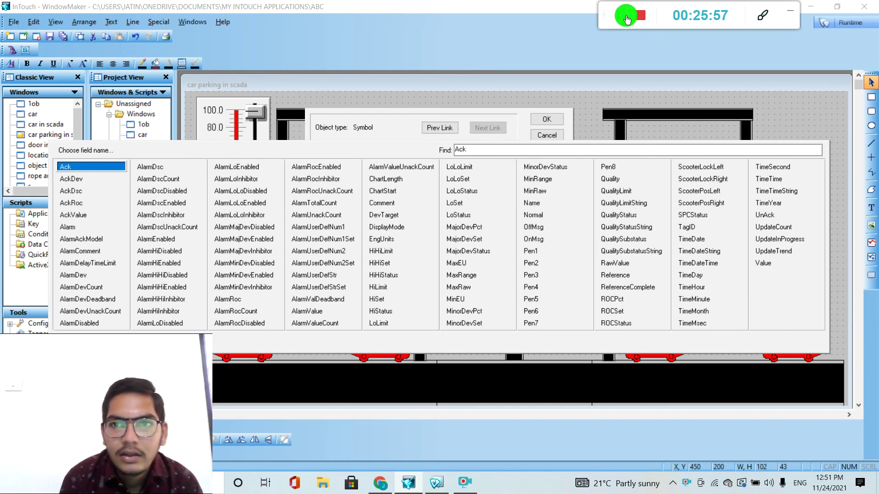
left_click(633, 18)
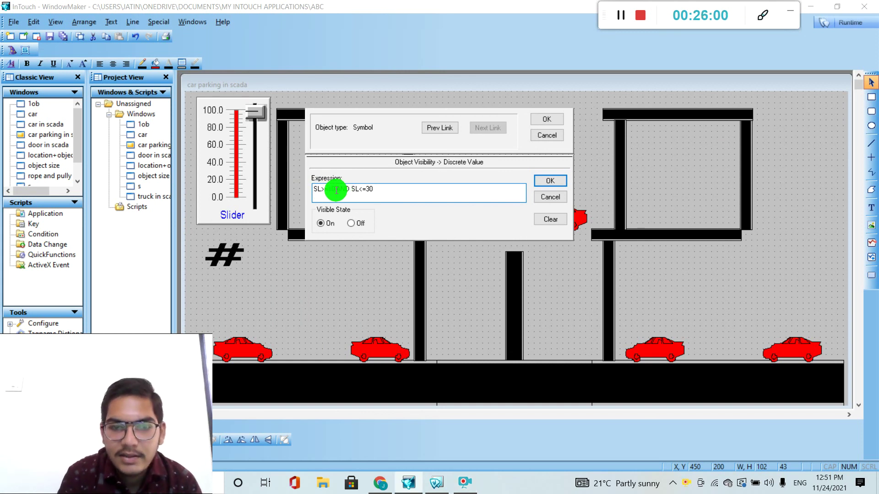
type("40")
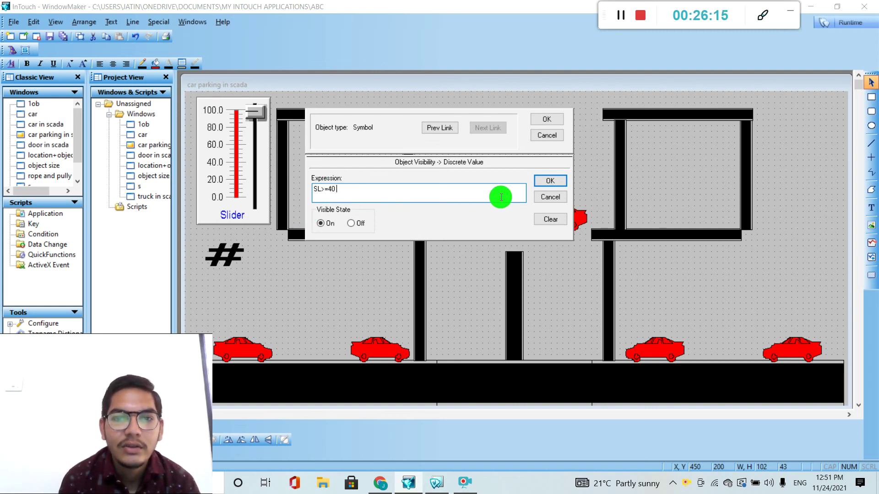
left_click(551, 182)
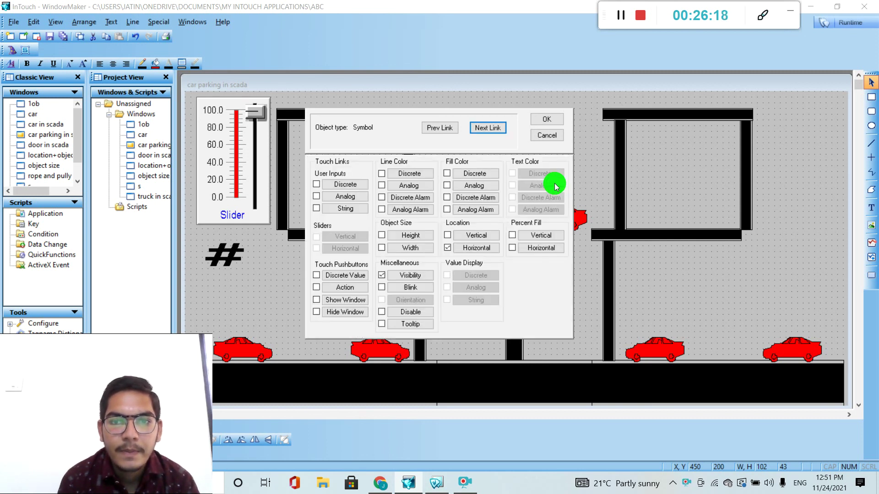
left_click(547, 117)
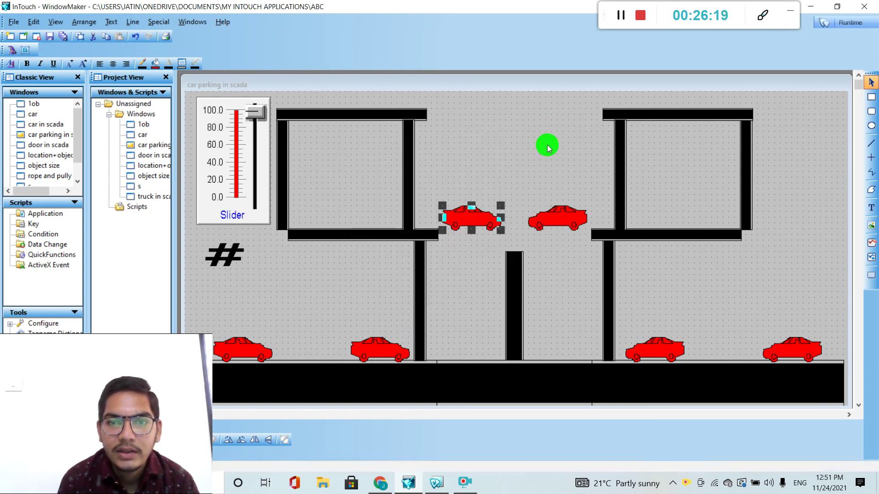
Give the upper car right of the centre pillar the same SL>=40 visibility link, visible state On.
double_click(561, 219)
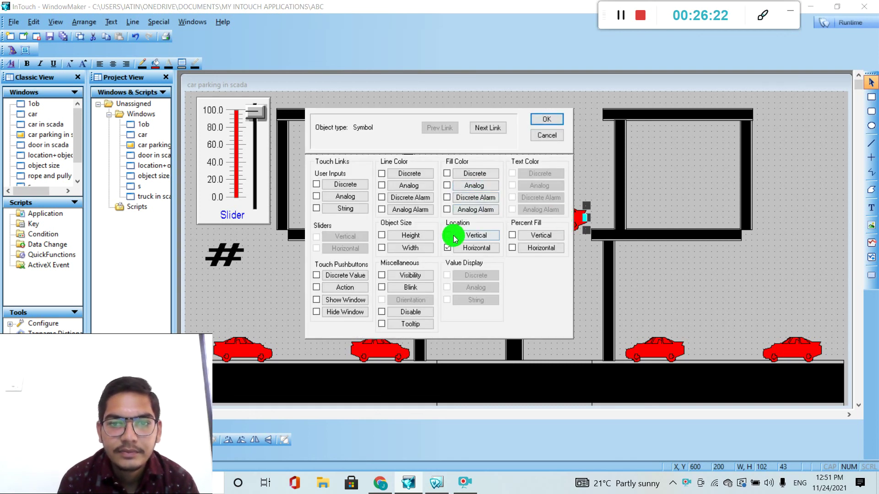
left_click(402, 275)
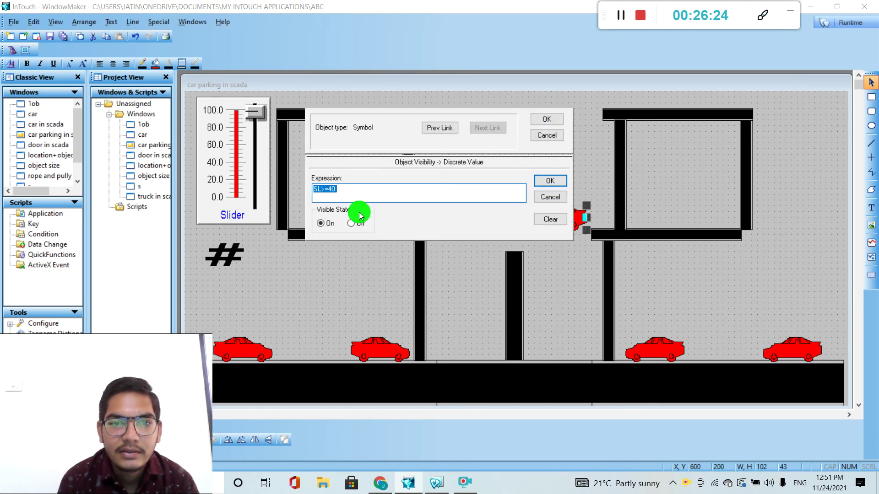
left_click(539, 180)
key("Return")
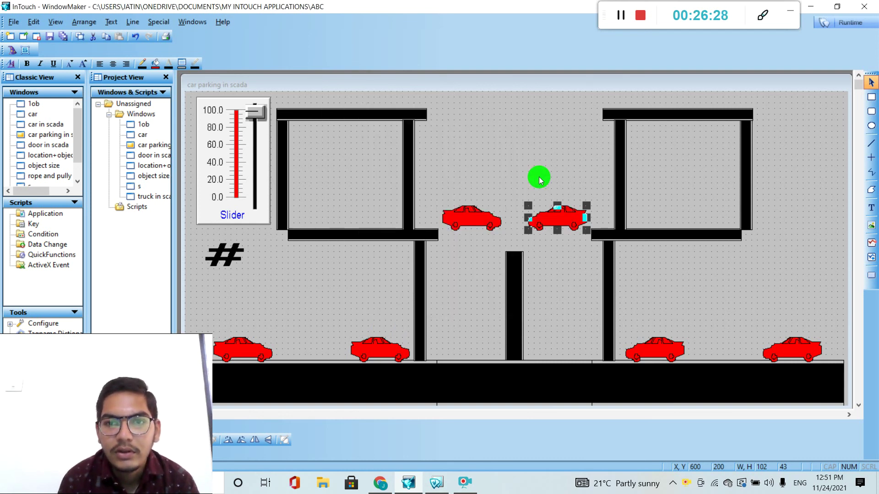
Run the parking window, step the slider gradually from 0 to 38, reset it to 0, and return to development.
left_click(862, 22)
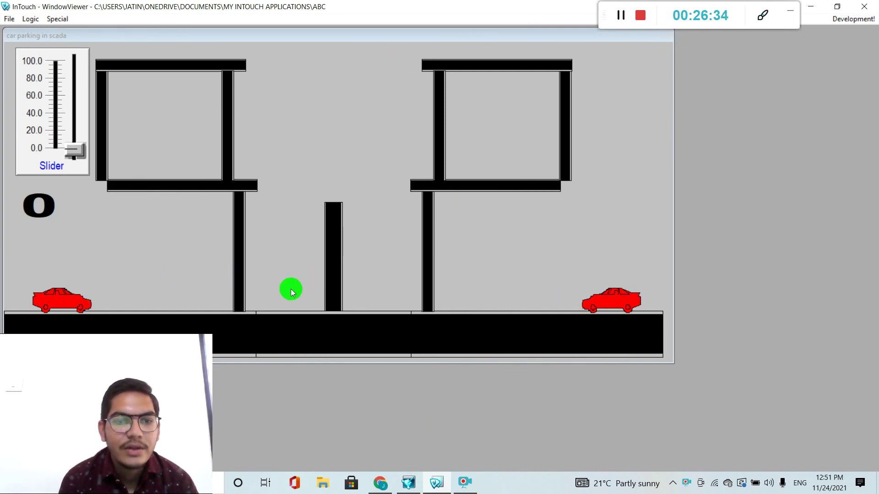
left_click(77, 152)
left_click_drag(77, 142, 78, 134)
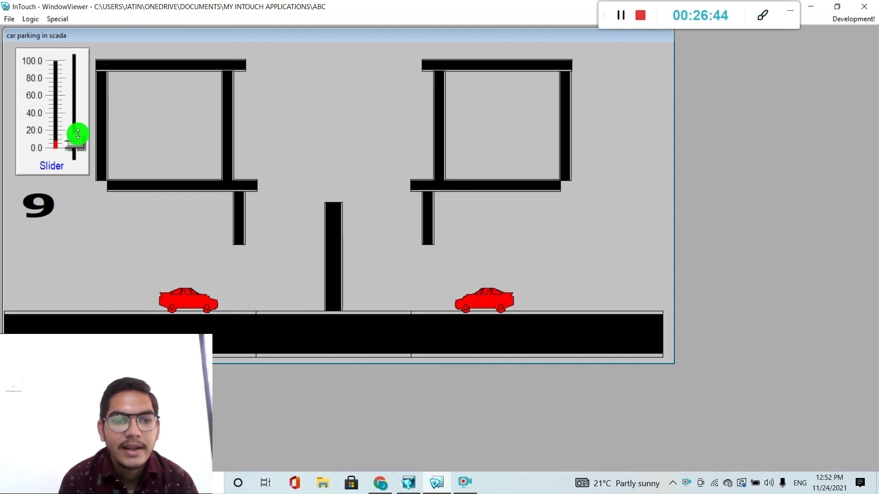
left_click_drag(78, 134, 78, 133)
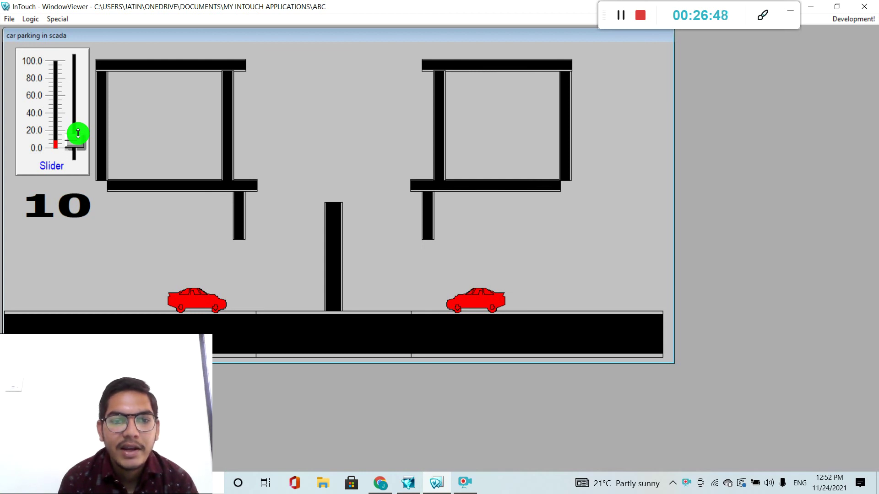
left_click_drag(78, 133, 77, 132)
left_click_drag(77, 129, 76, 124)
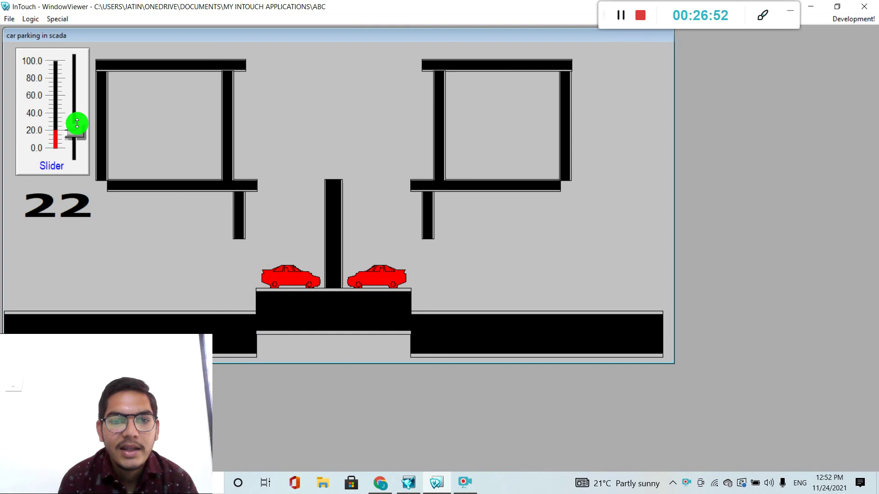
left_click_drag(77, 123, 77, 117)
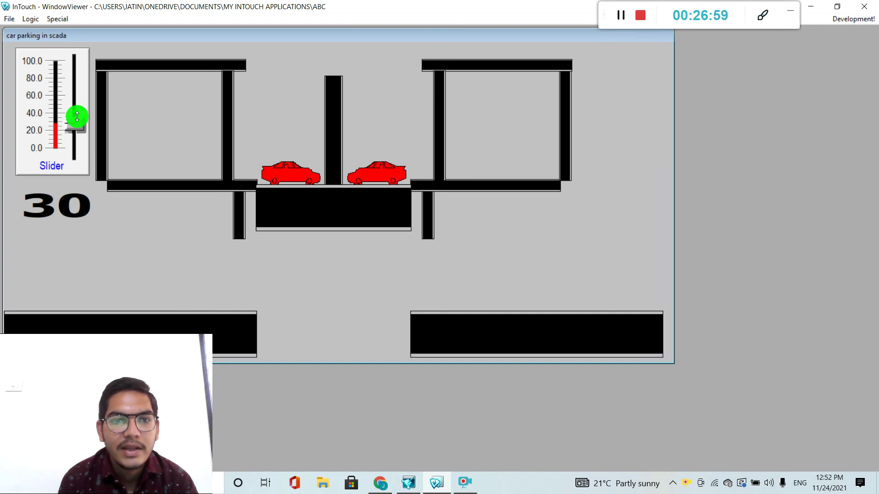
mouse_move(77, 116)
left_mouse_down()
mouse_move(77, 98)
mouse_move(76, 109)
left_mouse_up()
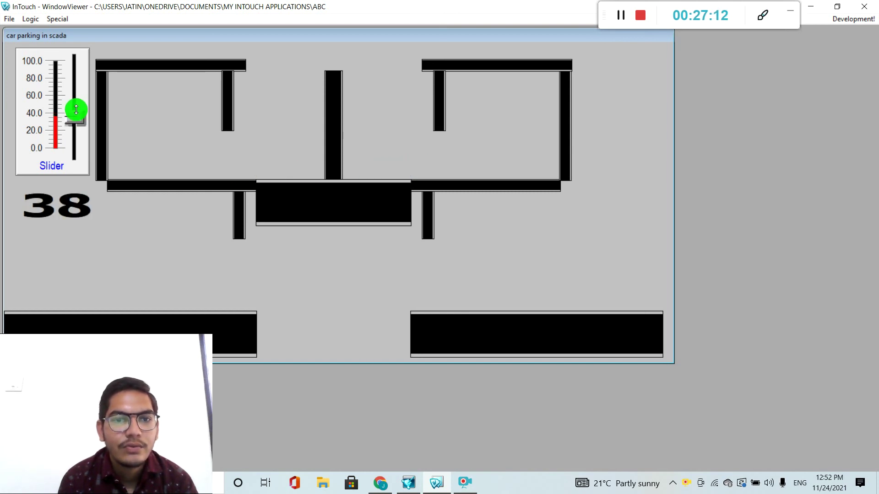
left_click_drag(76, 110, 86, 157)
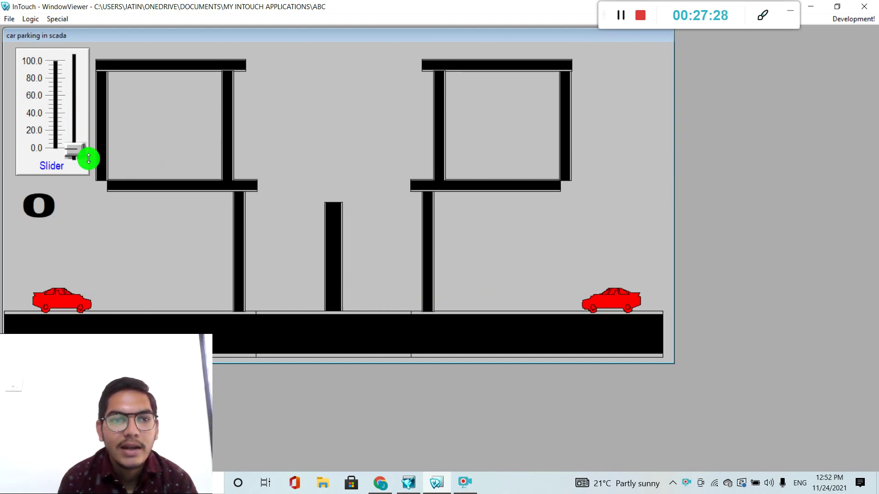
left_click(858, 19)
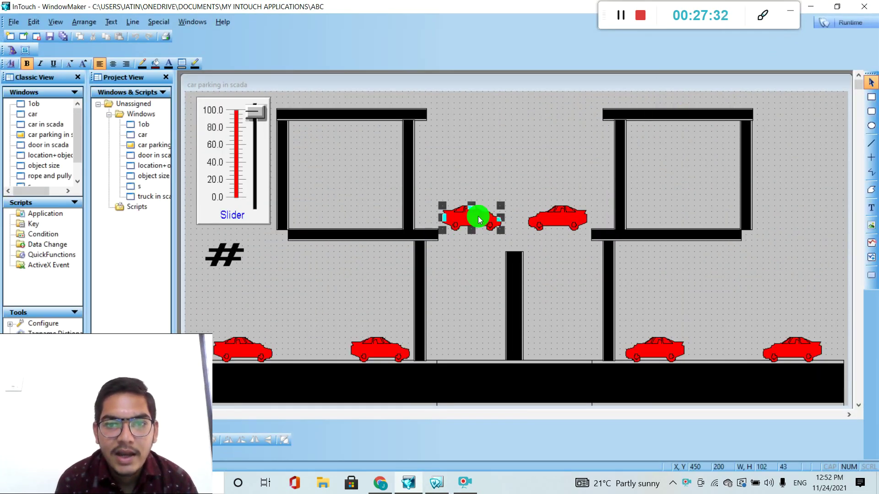
Change the visibility link expression of the upper car left of the centre pillar to SL>=30.
double_click(482, 216)
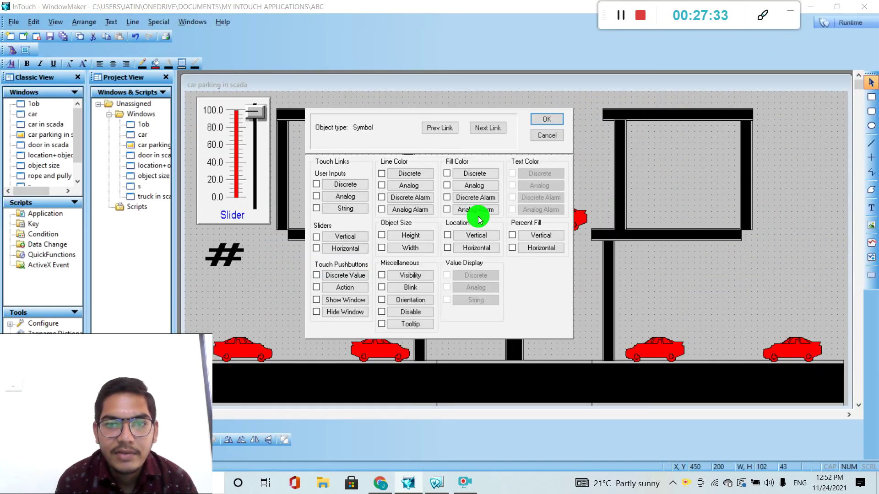
left_click(407, 275)
left_click(327, 192)
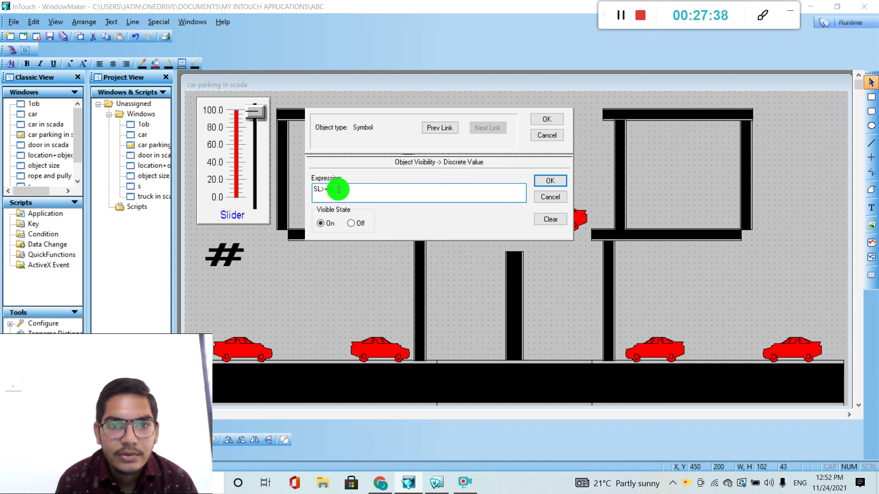
type("30")
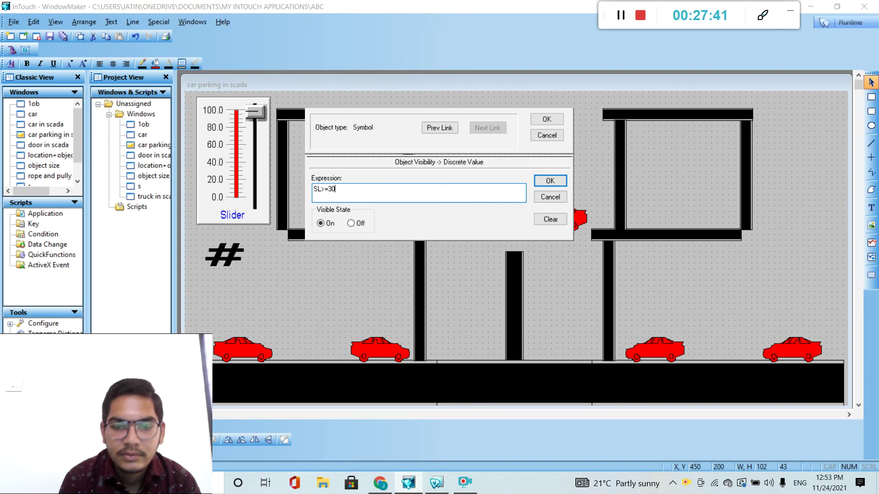
key("Return")
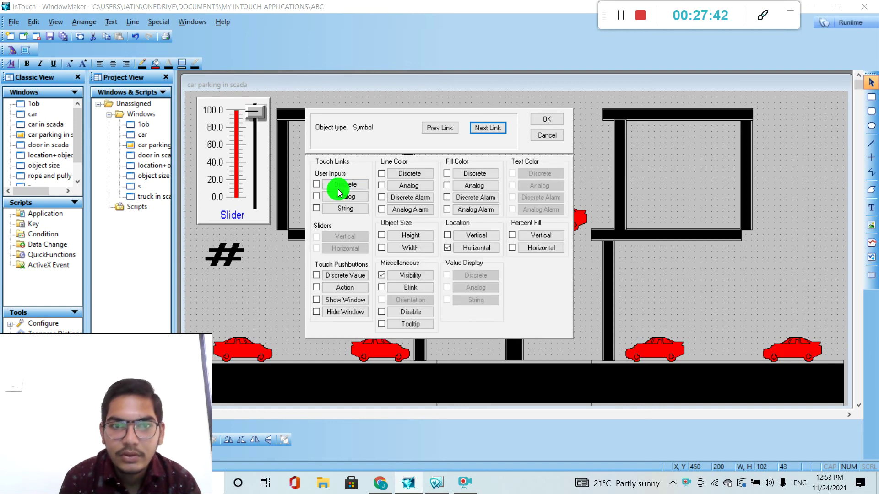
left_click(540, 126)
Change the visibility link expression of the upper car right of the centre pillar to SL>=30.
double_click(555, 221)
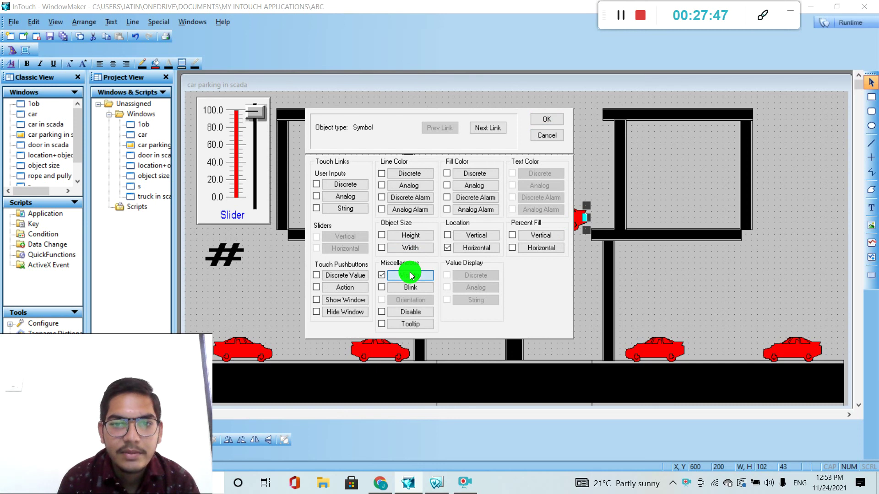
left_click(410, 274)
left_click(338, 190)
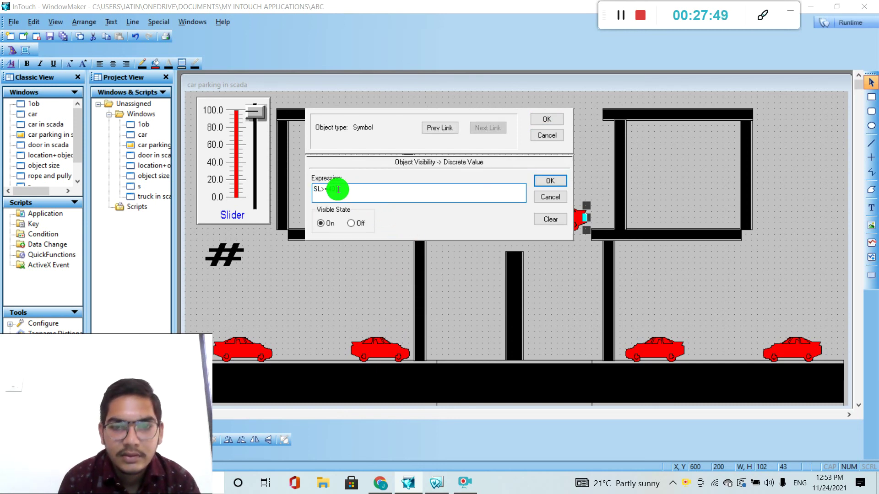
type("3")
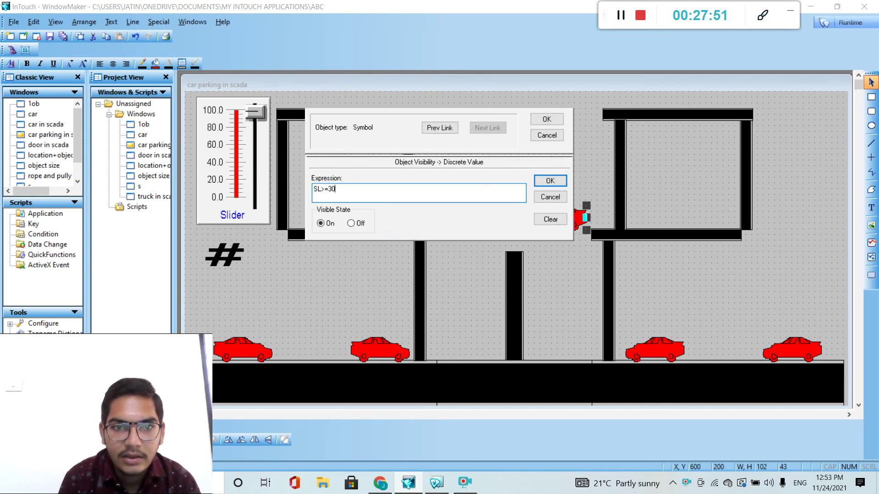
left_click(545, 180)
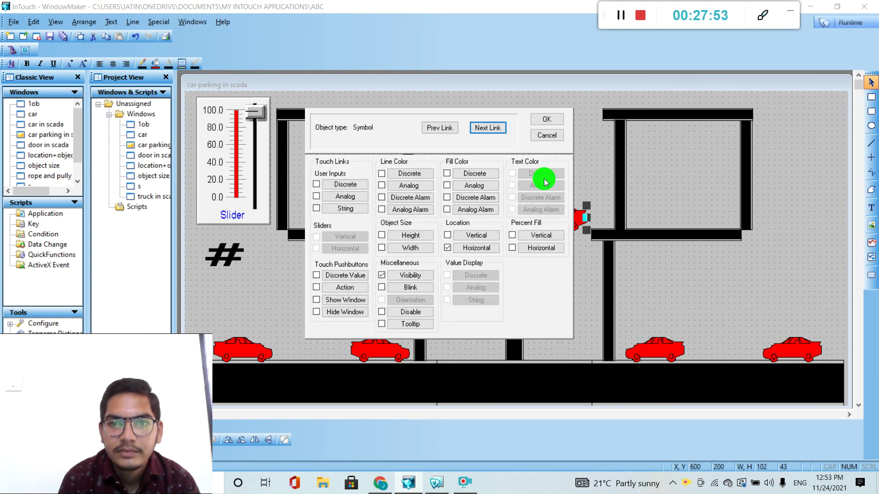
left_click(547, 117)
Run the parking window, raise the slider past 32 to play the parking animation, and return it to 0.
left_click(856, 26)
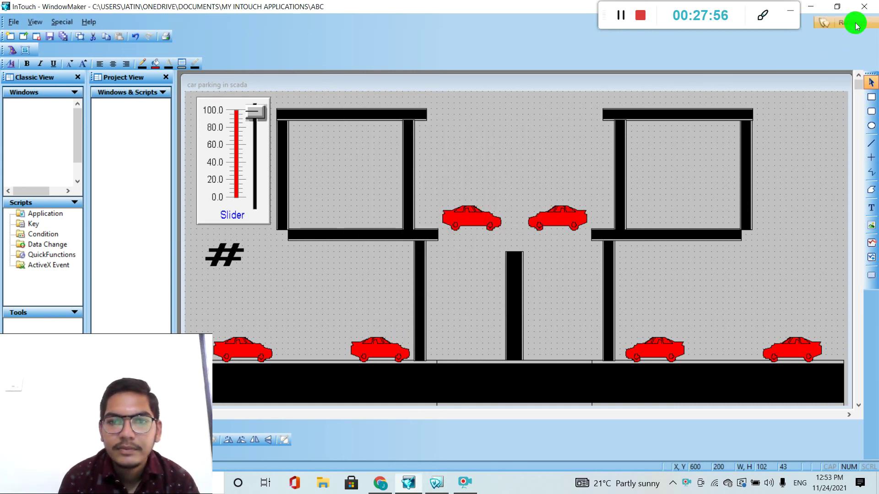
left_click_drag(81, 153, 81, 115)
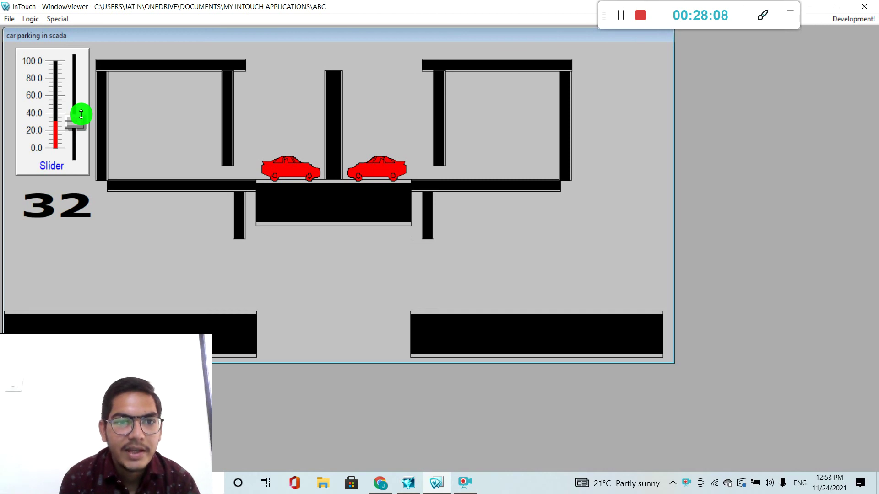
left_click_drag(81, 114, 117, 159)
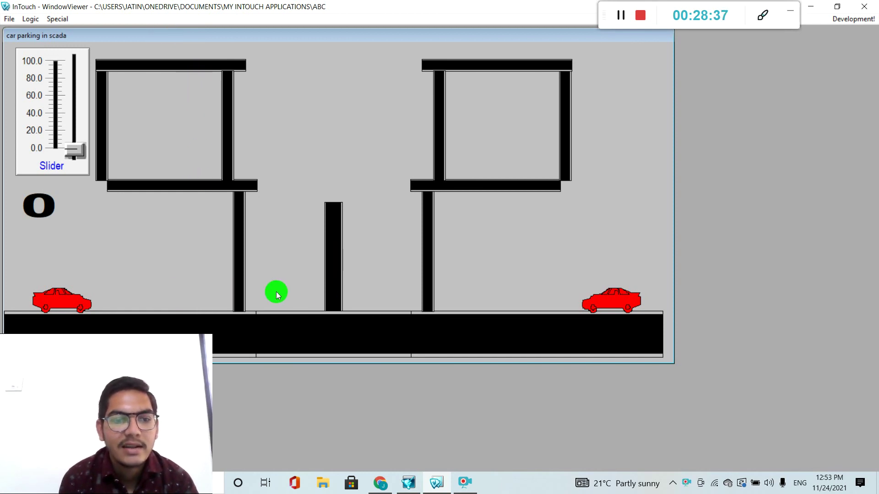
left_click(77, 150)
mouse_move(77, 150)
left_mouse_down()
mouse_move(76, 94)
mouse_move(78, 144)
left_mouse_up()
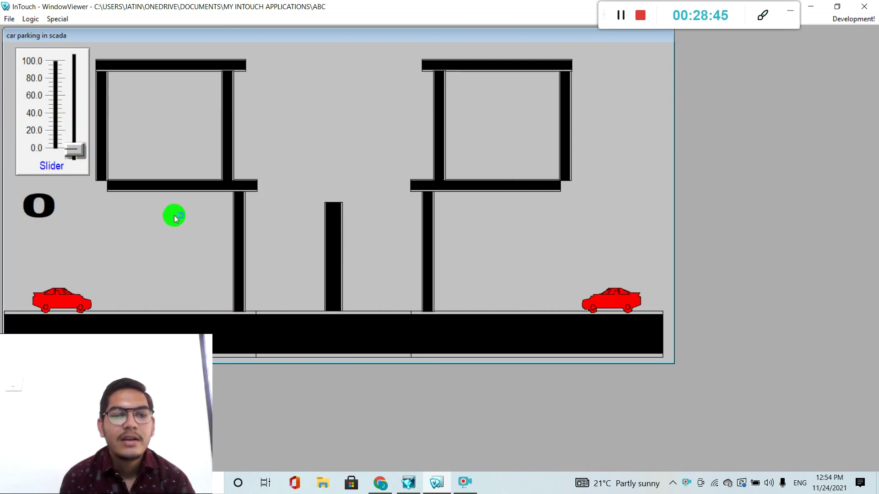